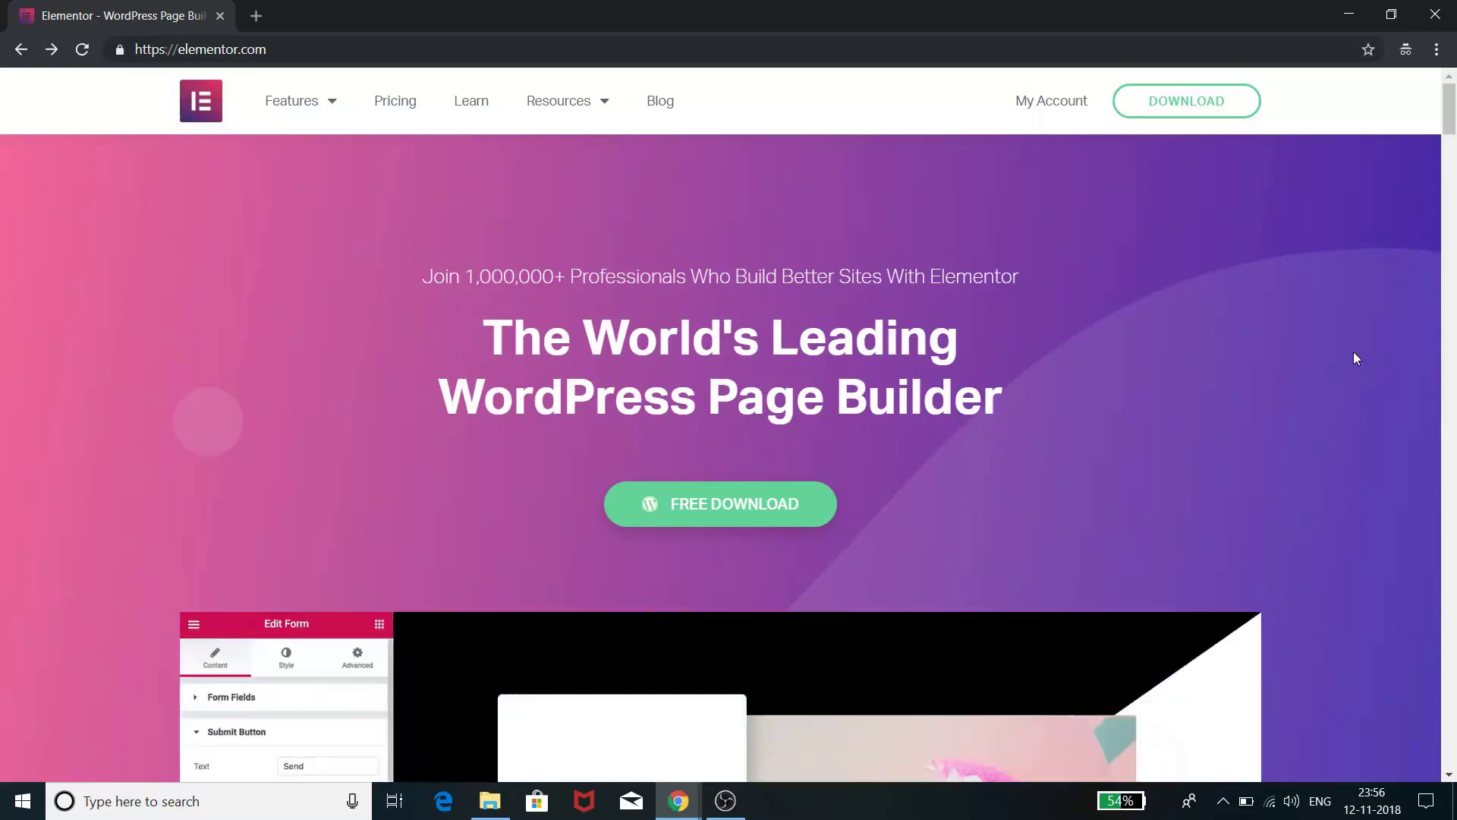
# Scroll the elementor.com homepage down to the animated editor demo and watch it cycle through sample pages
pyautogui.scroll(-4, 1324, 370)
pyautogui.scroll(-2, 1324, 369)
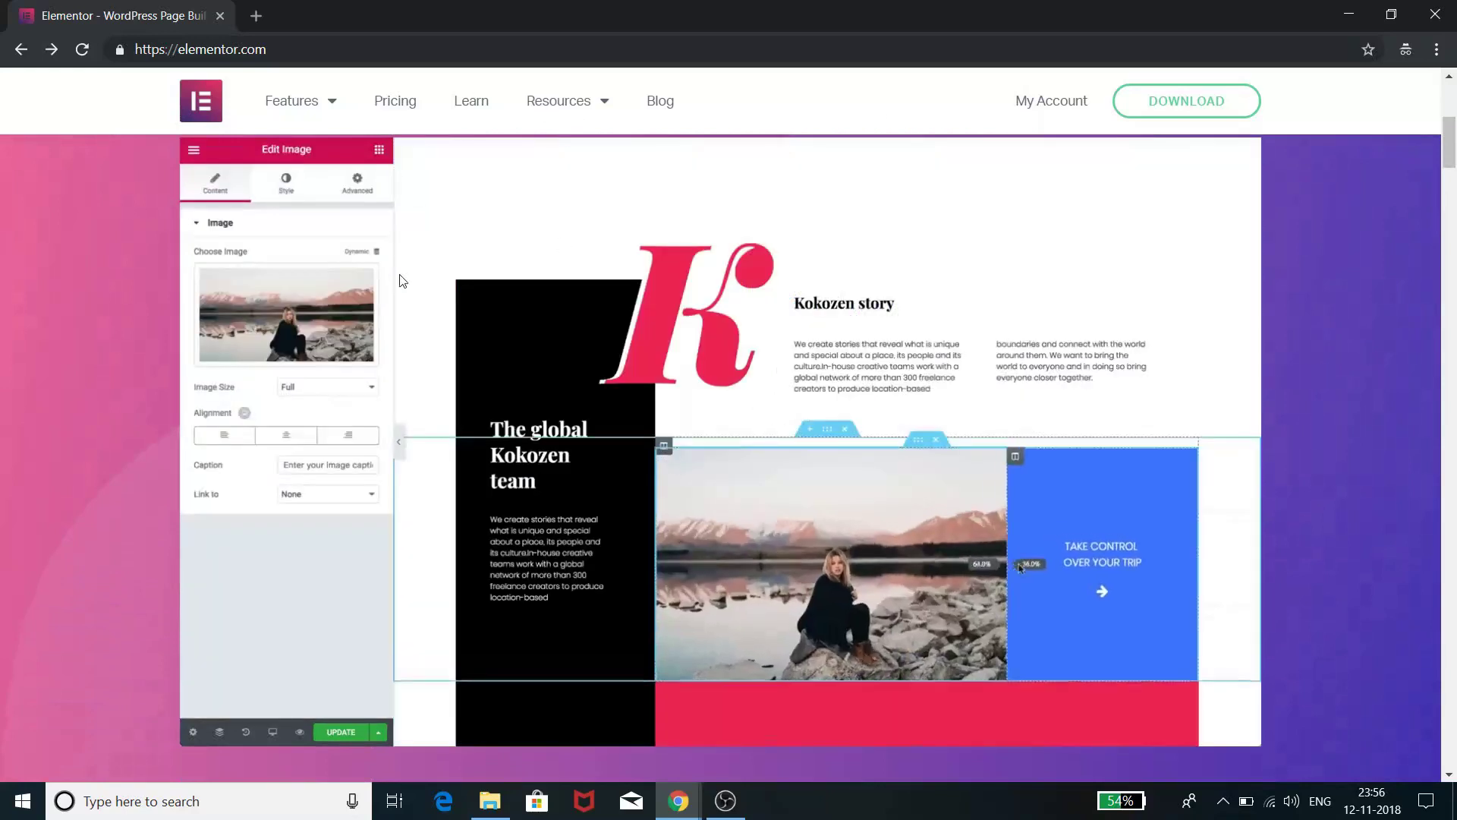
pyautogui.moveTo(292, 107)
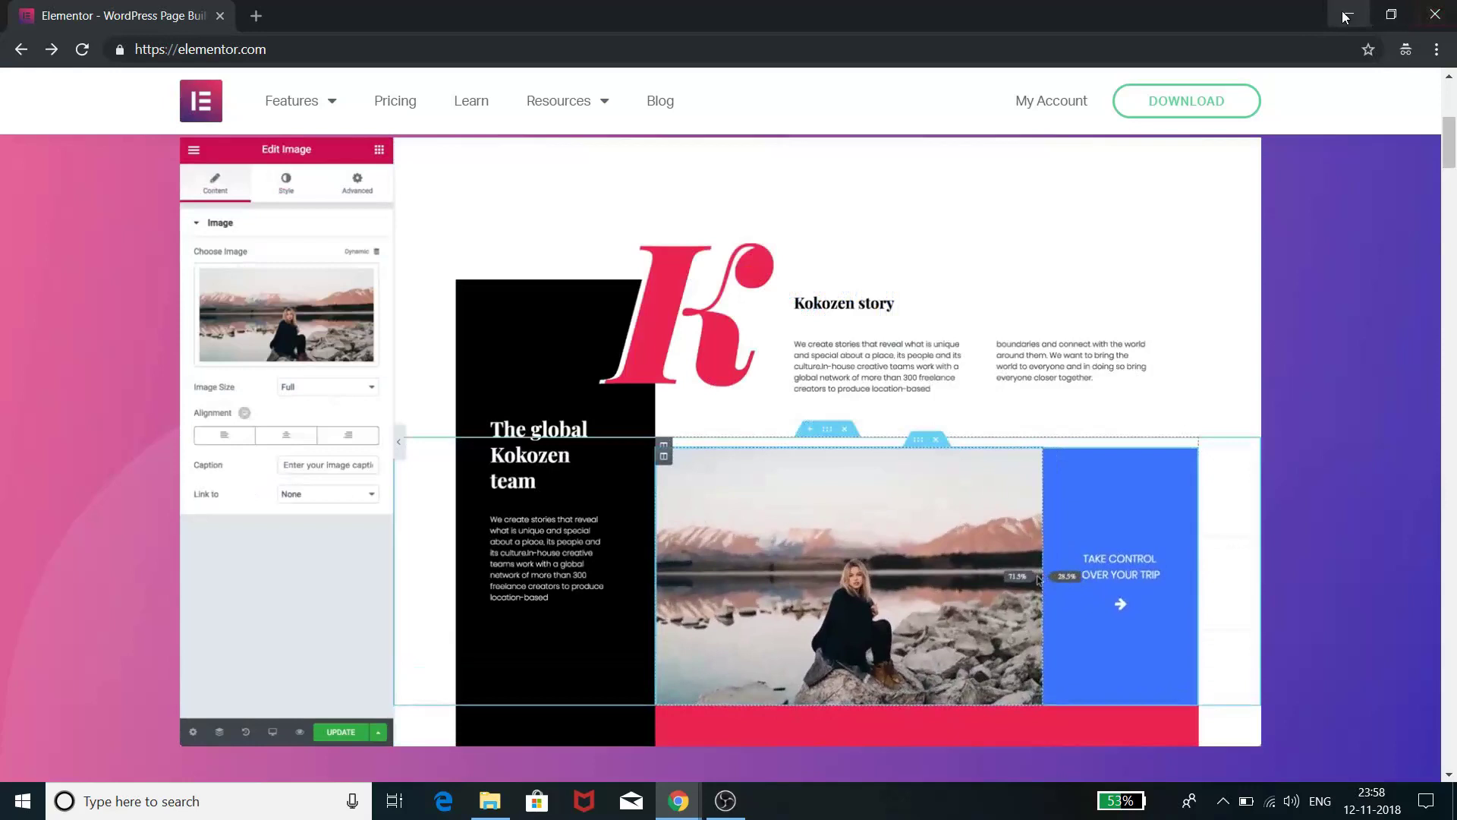
# Minimize the elementor.com window and go to the WordPress All Pages list
pyautogui.click(1347, 16)
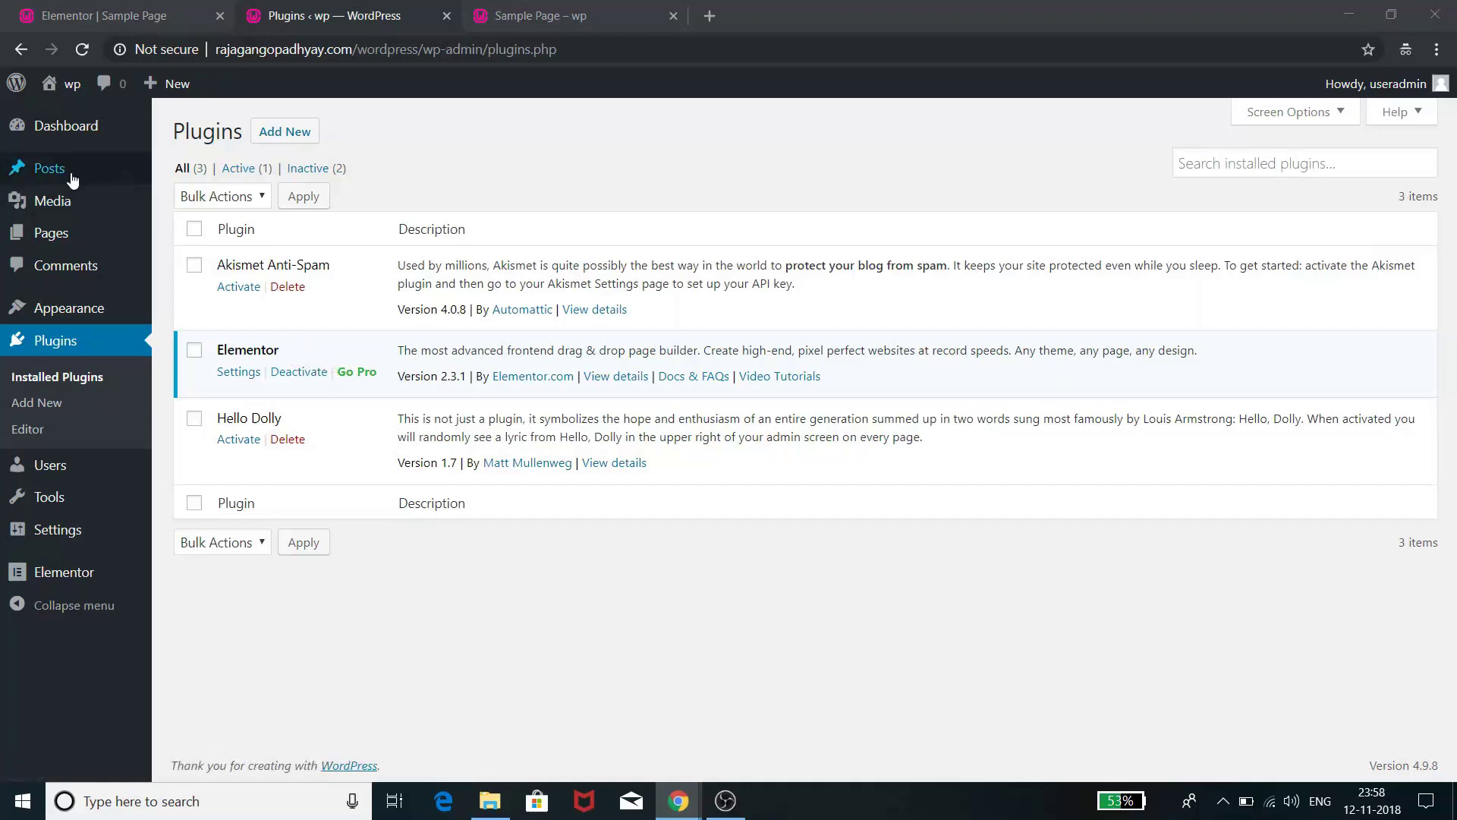
pyautogui.moveTo(63, 242)
pyautogui.click(165, 238)
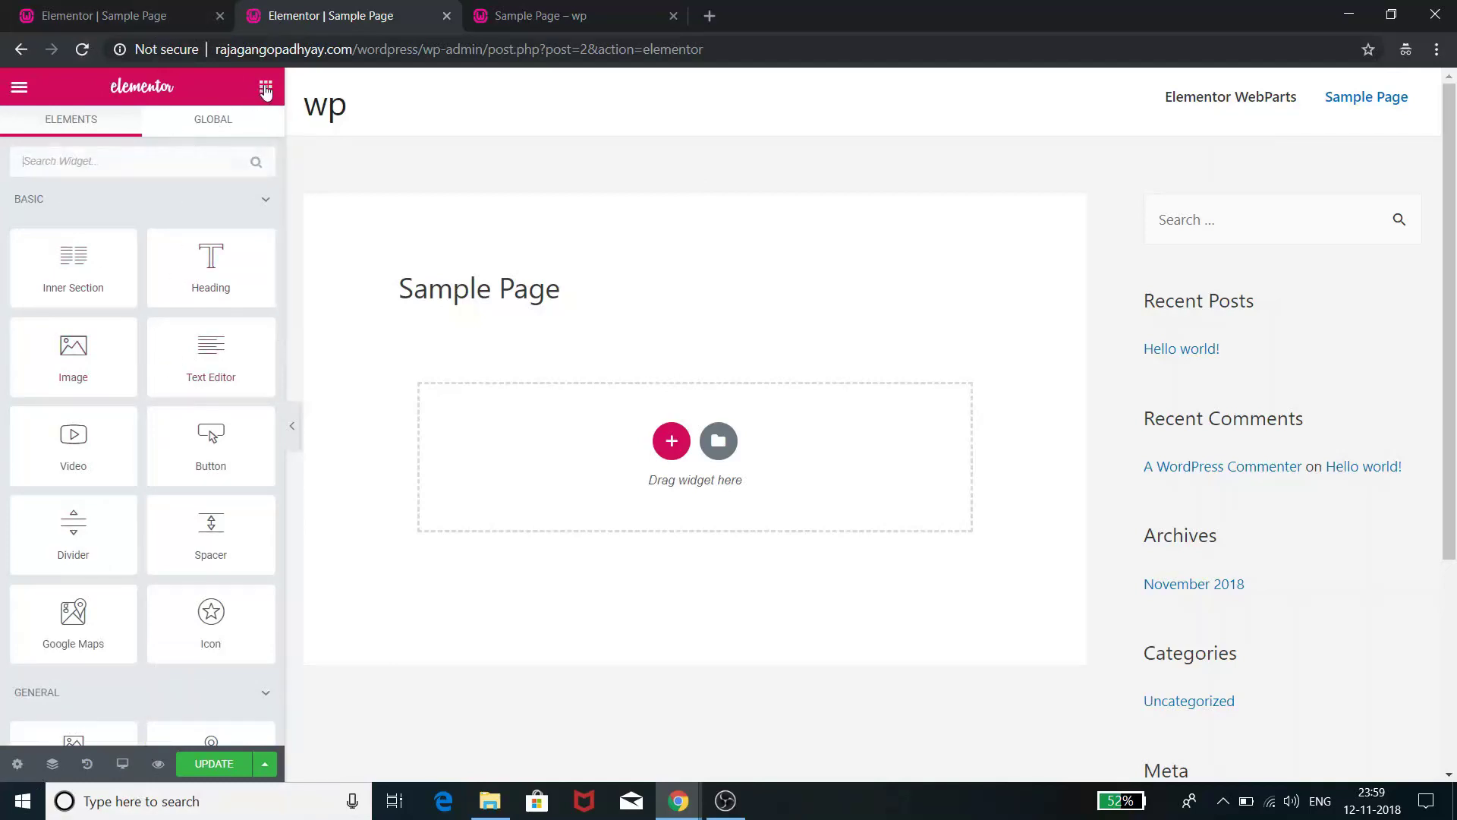
pyautogui.scroll(-5, 159, 269)
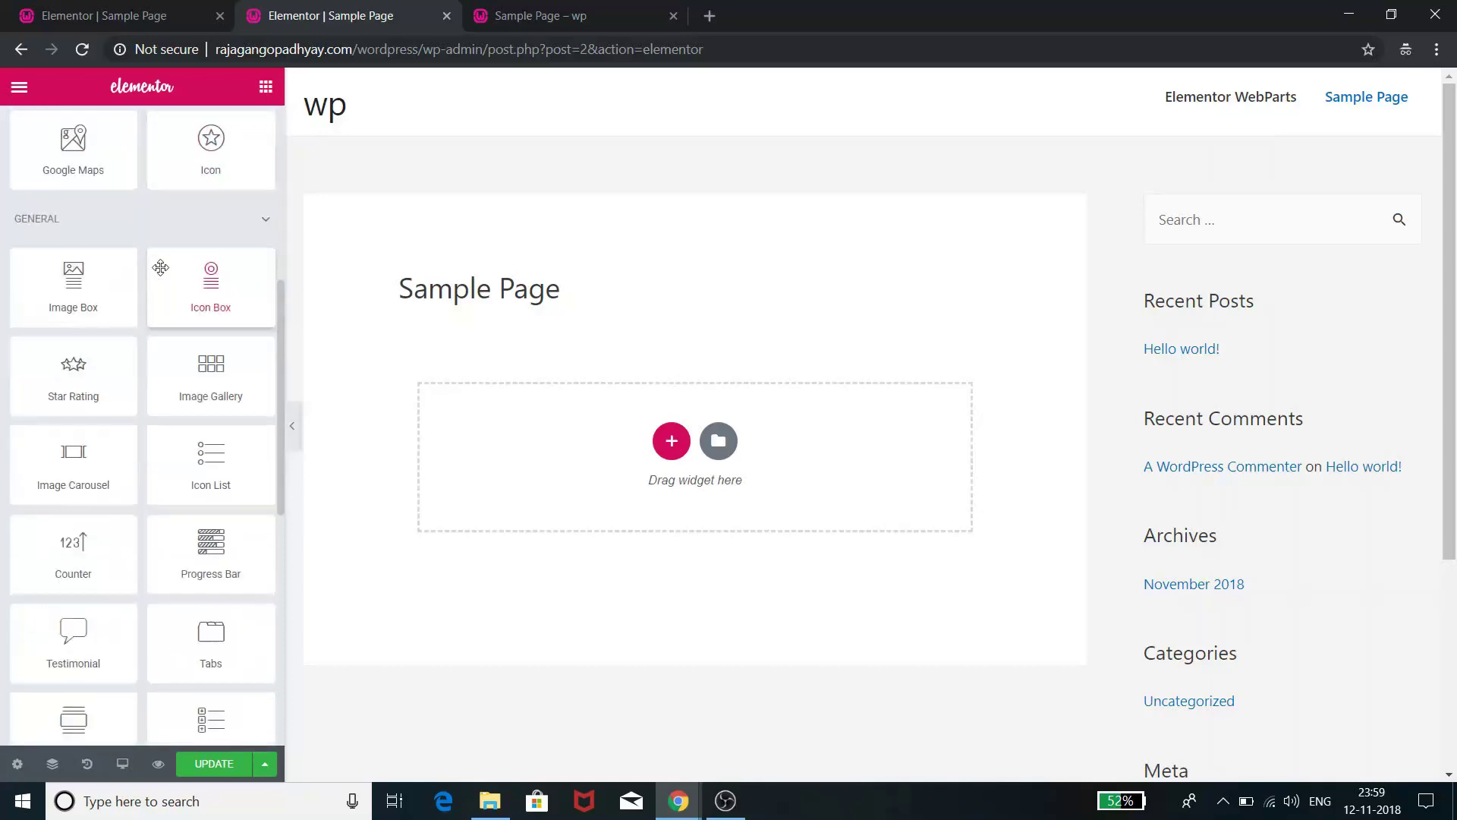
pyautogui.scroll(-8, 119, 429)
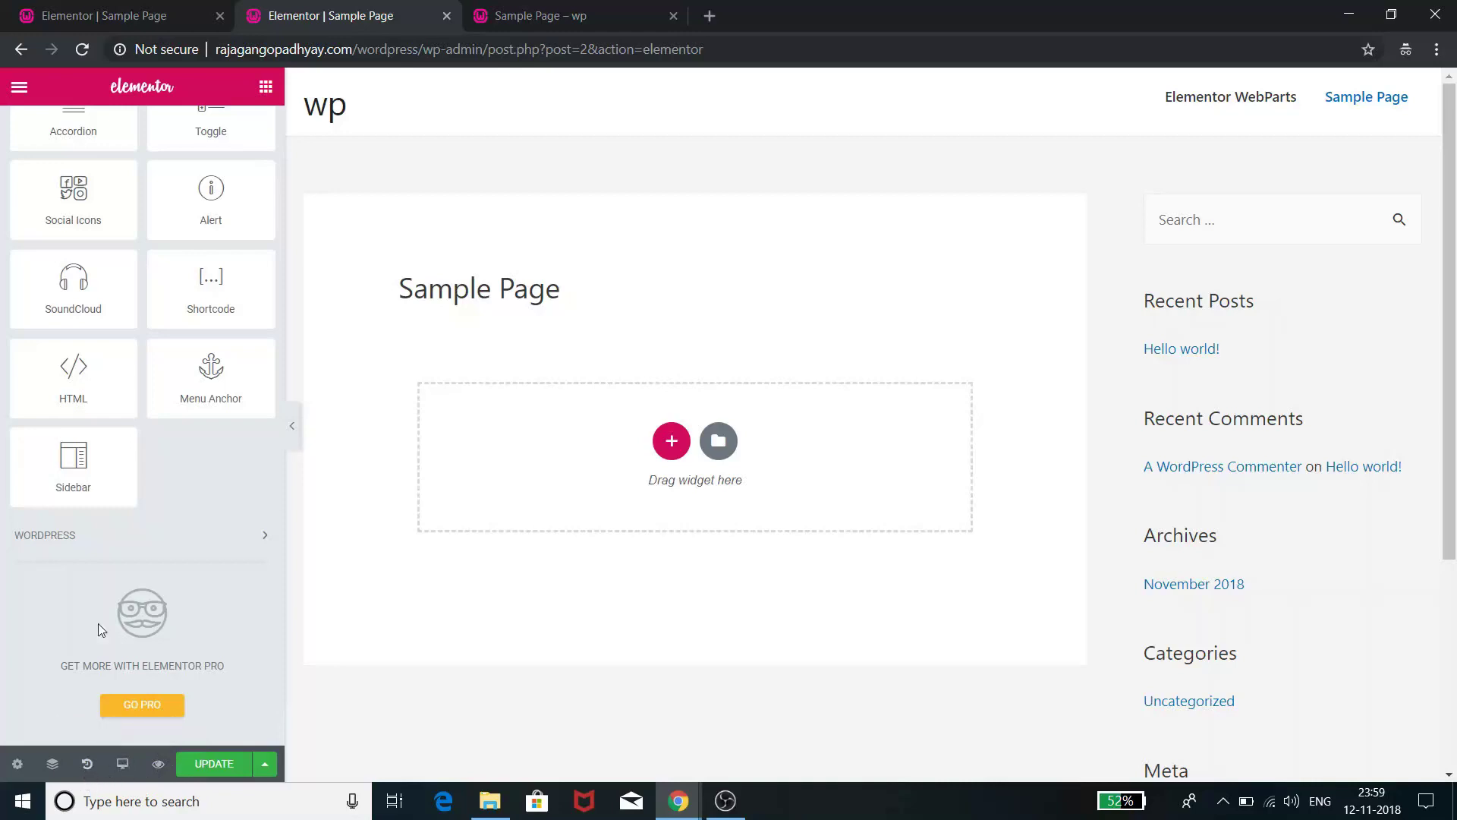
pyautogui.scroll(8, 148, 412)
pyautogui.scroll(5, 148, 418)
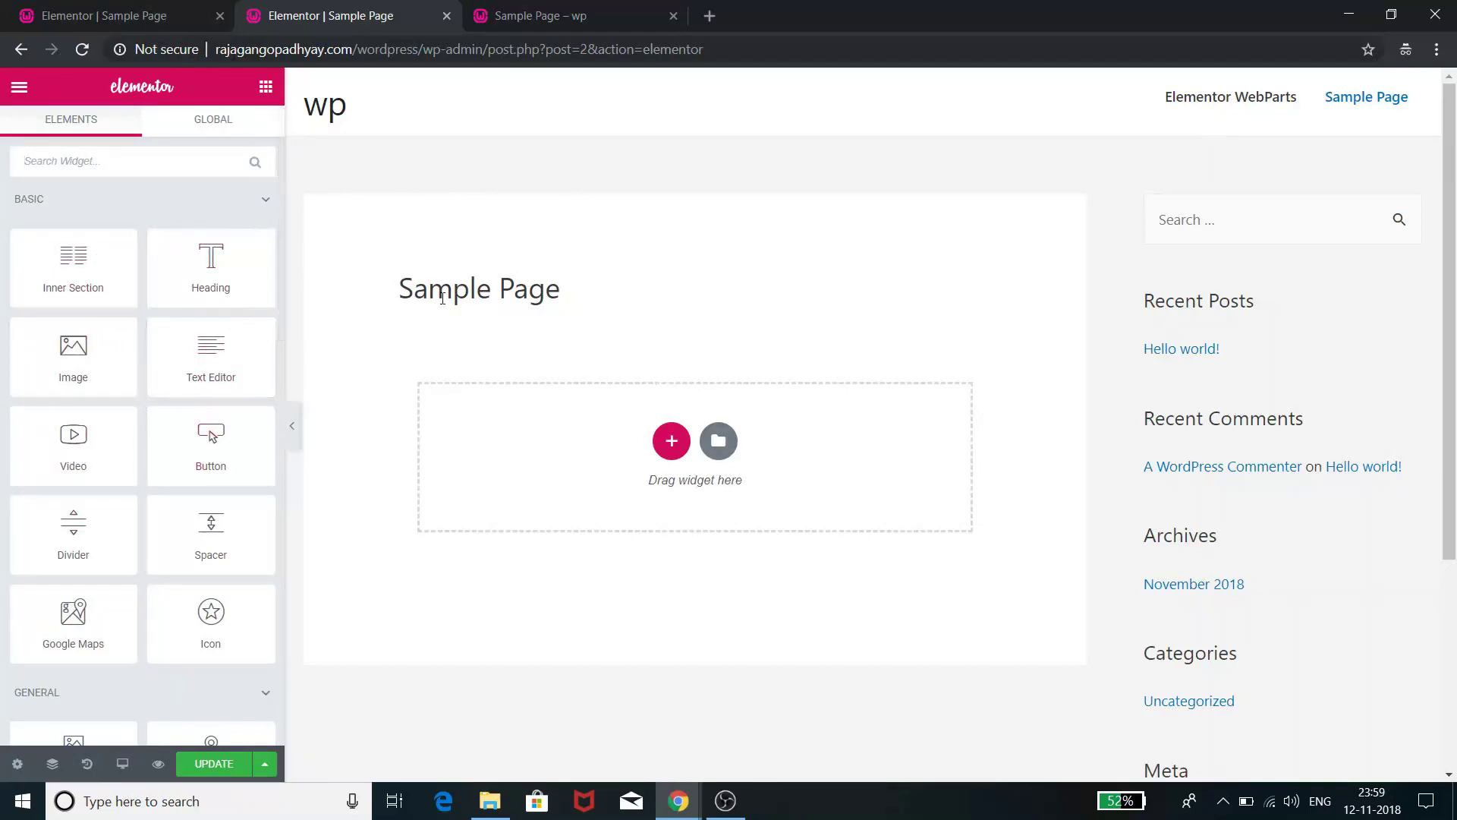
# Add a single-column section to the Sample Page and place a Heading widget in it
pyautogui.click(672, 442)
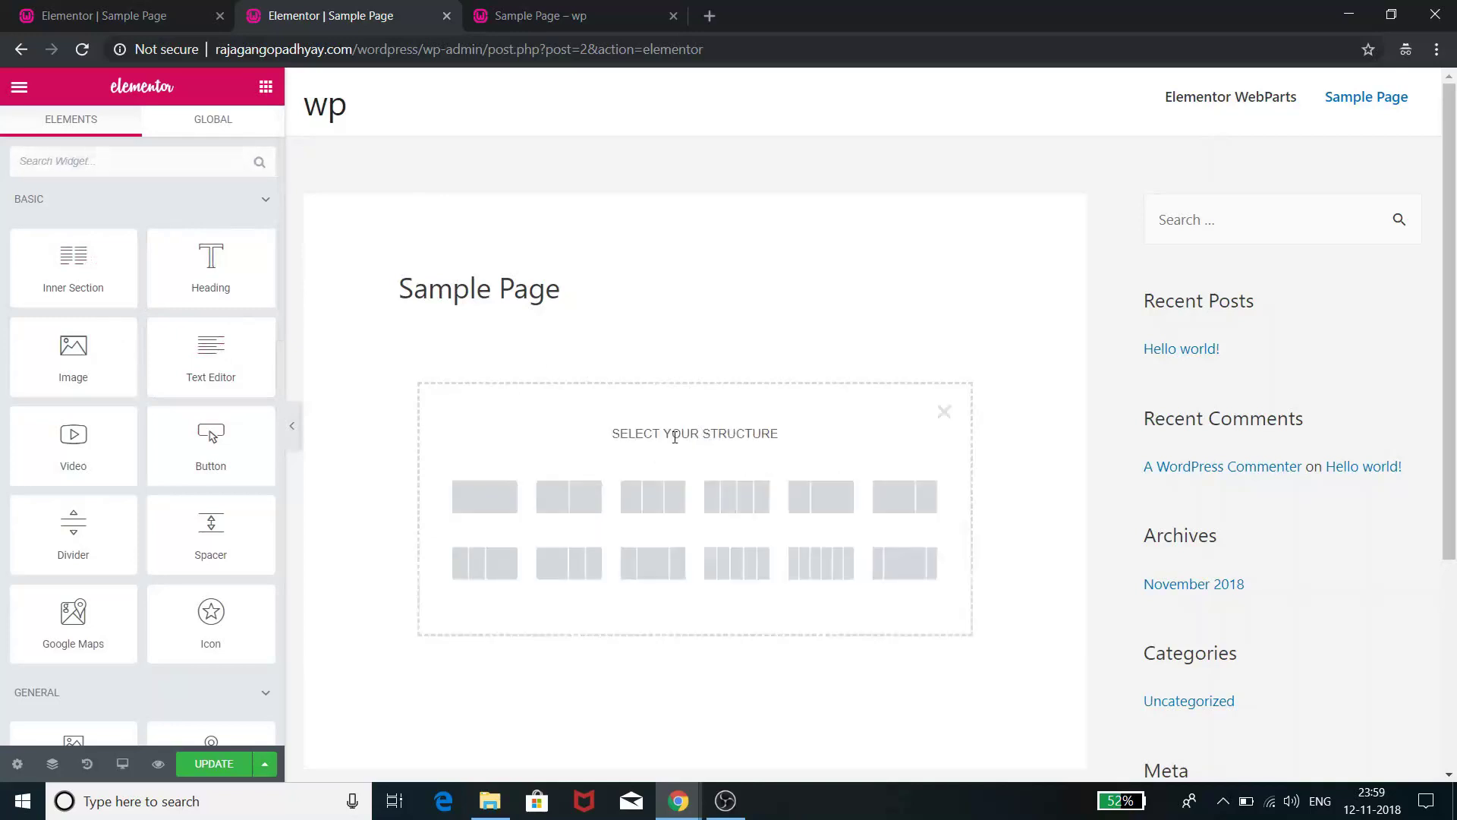
pyautogui.click(485, 497)
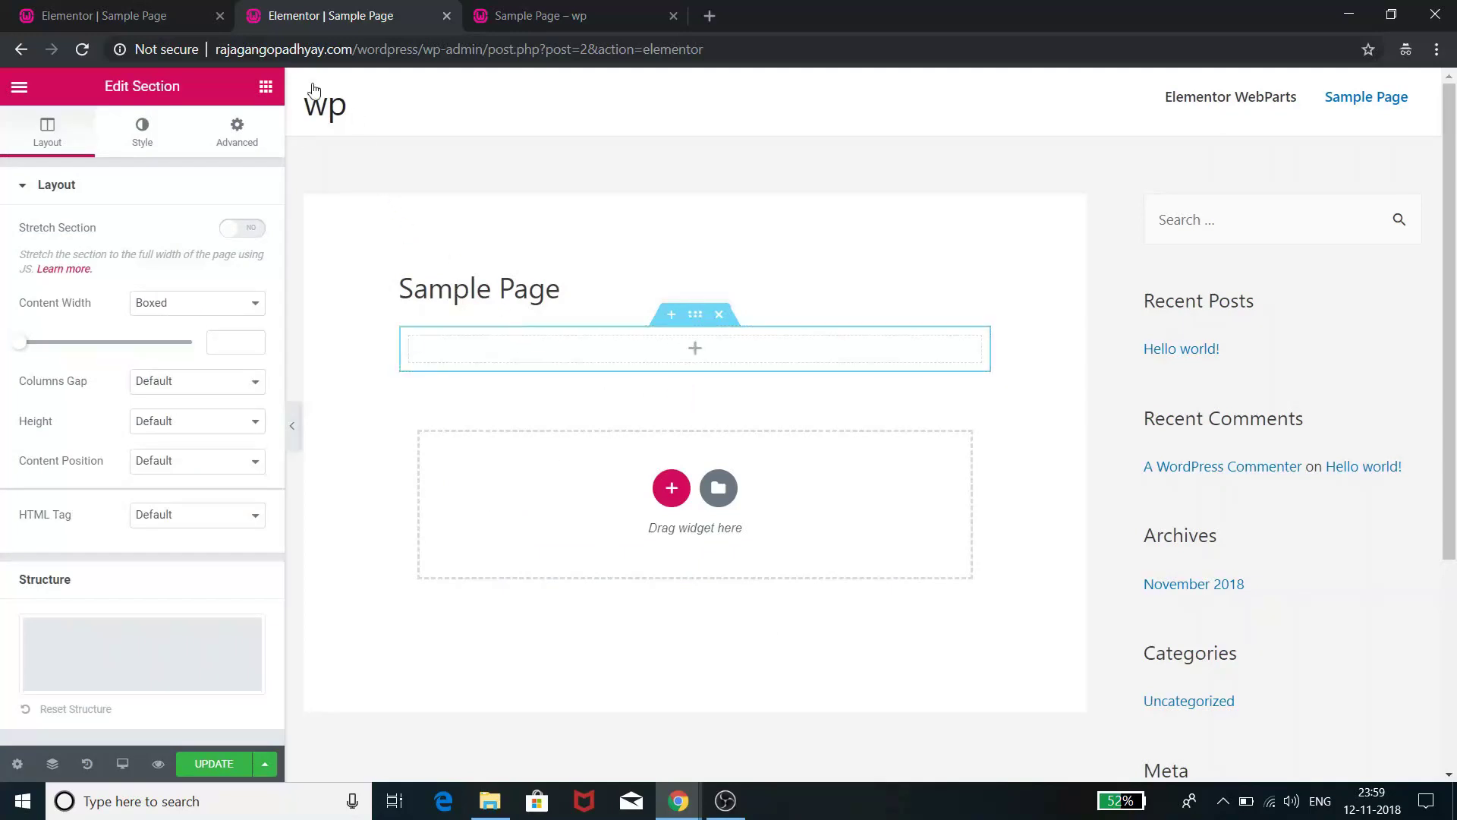
pyautogui.click(266, 87)
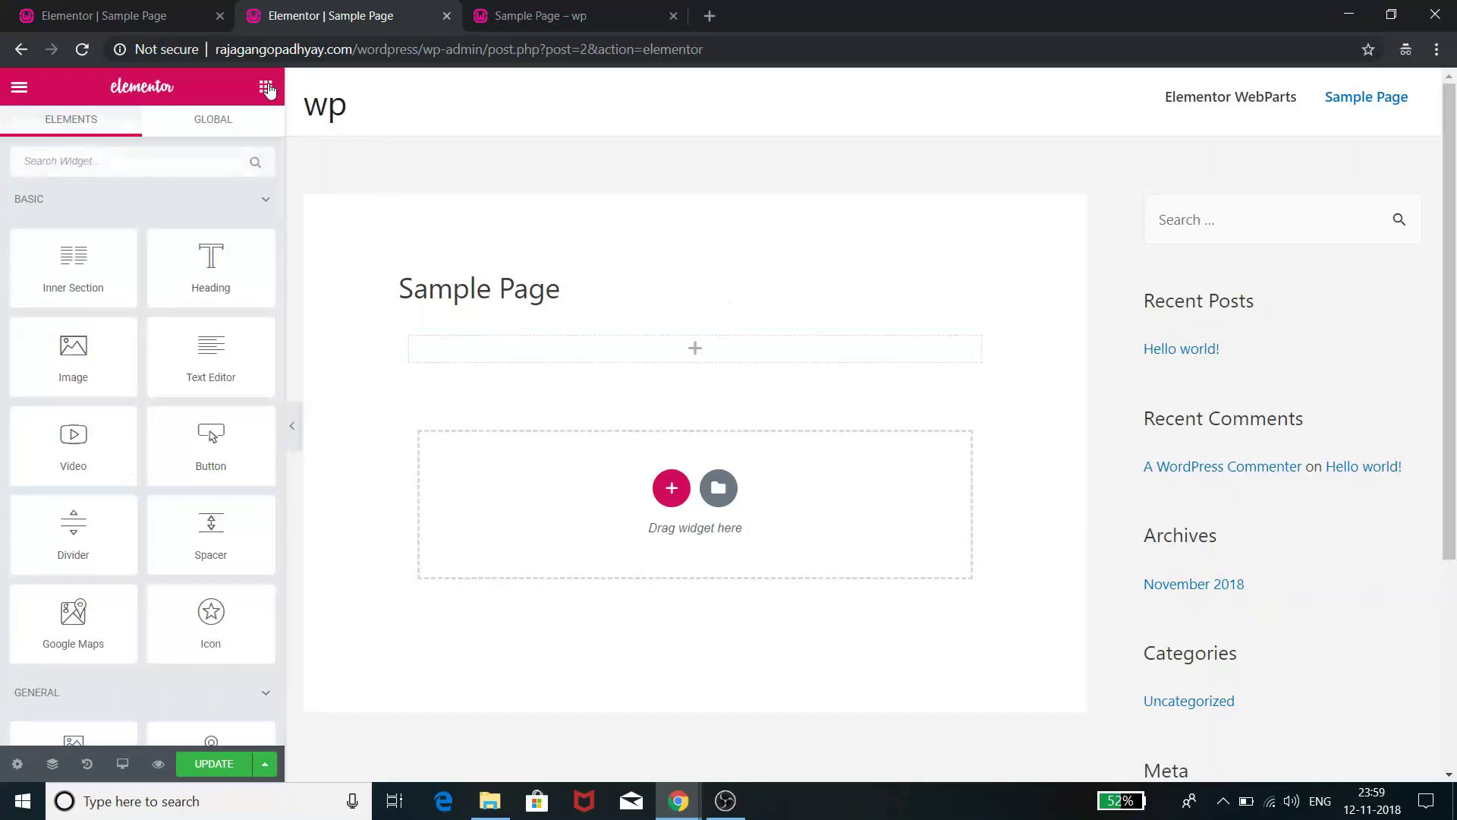
pyautogui.moveTo(205, 289); pyautogui.dragTo(674, 345)
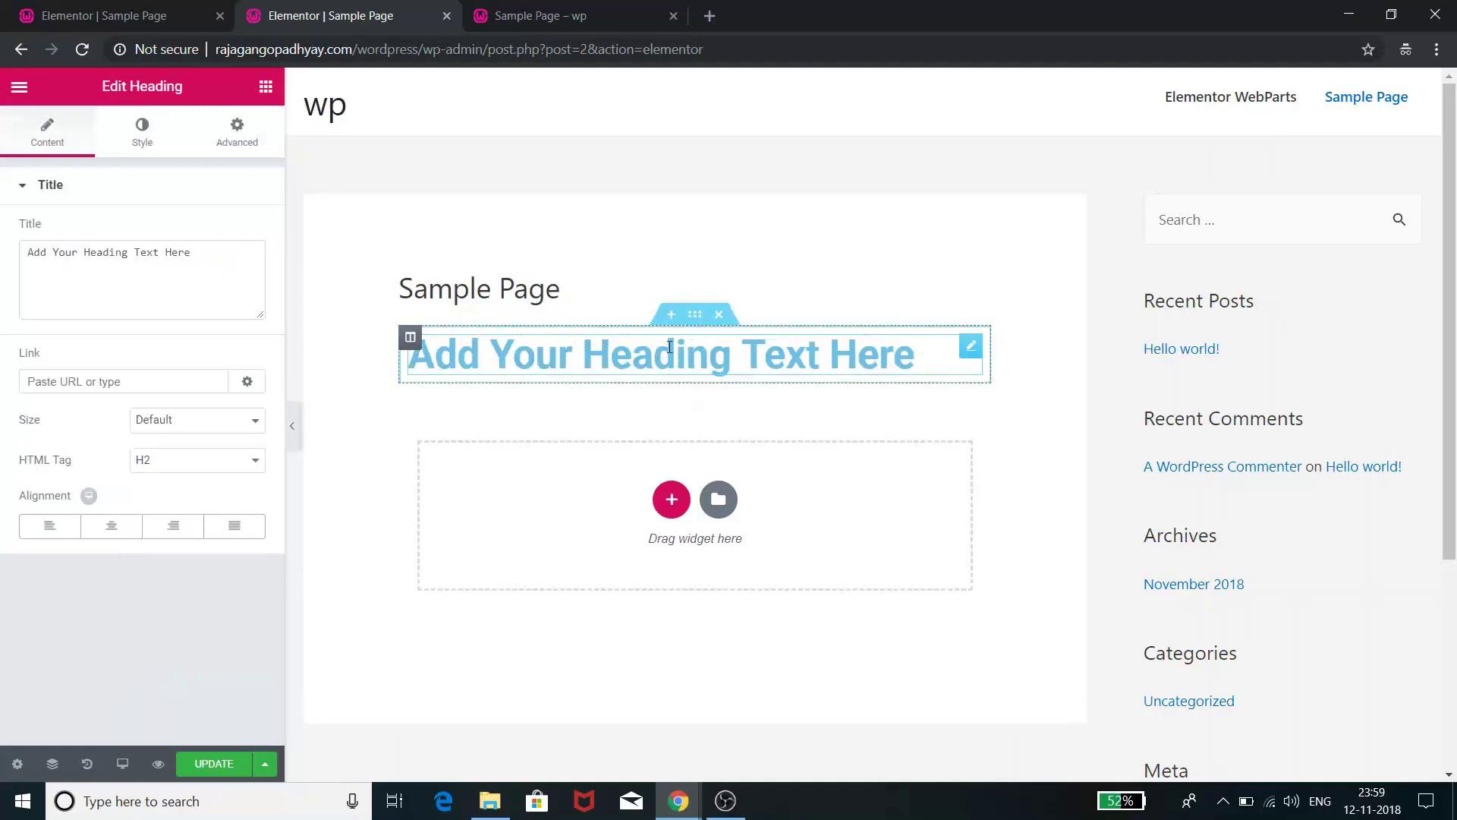
# Place a Text Editor widget with placeholder text below the heading
pyautogui.click(265, 88)
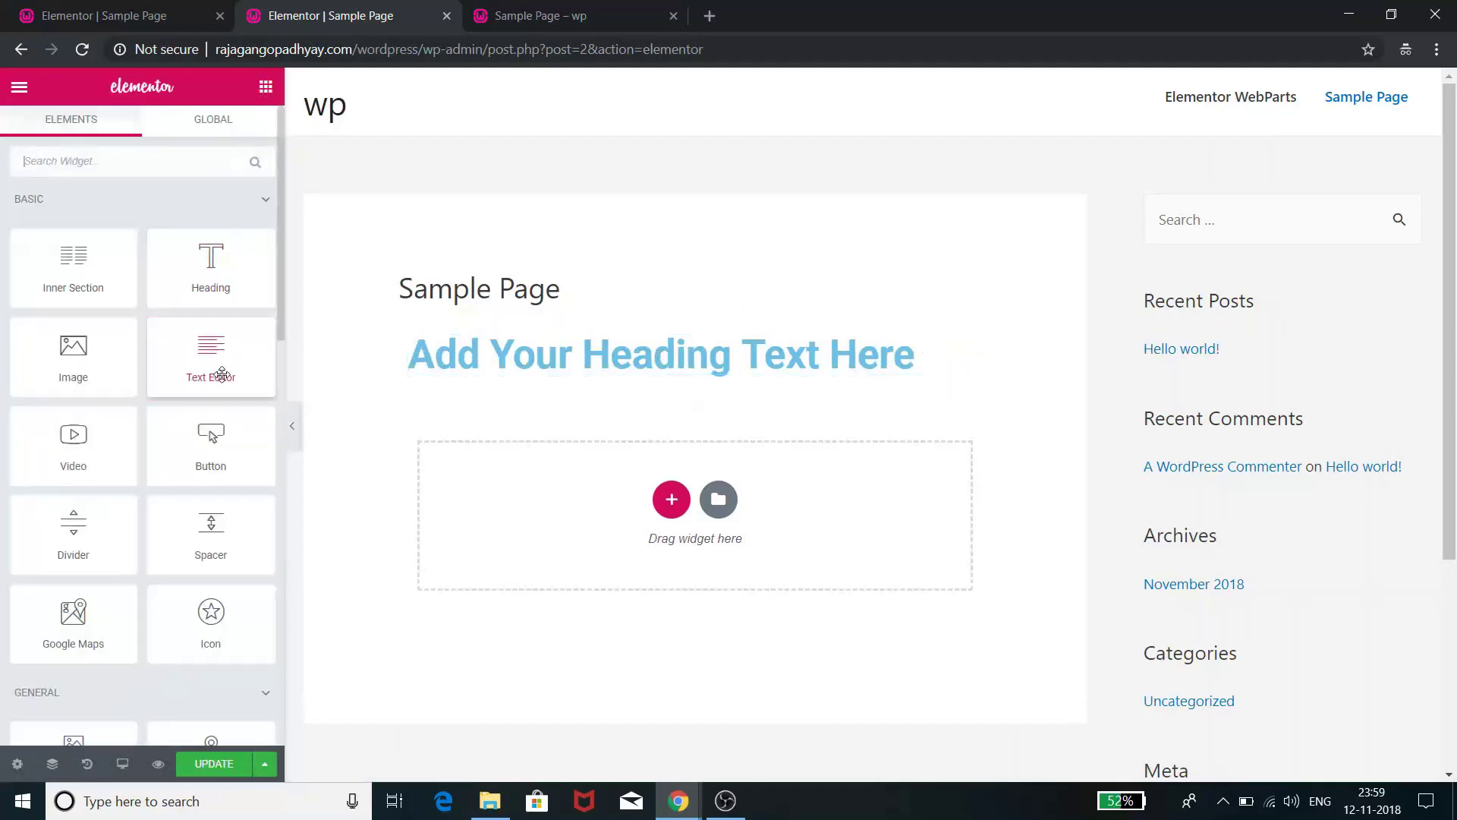
pyautogui.moveTo(215, 369); pyautogui.dragTo(679, 365)
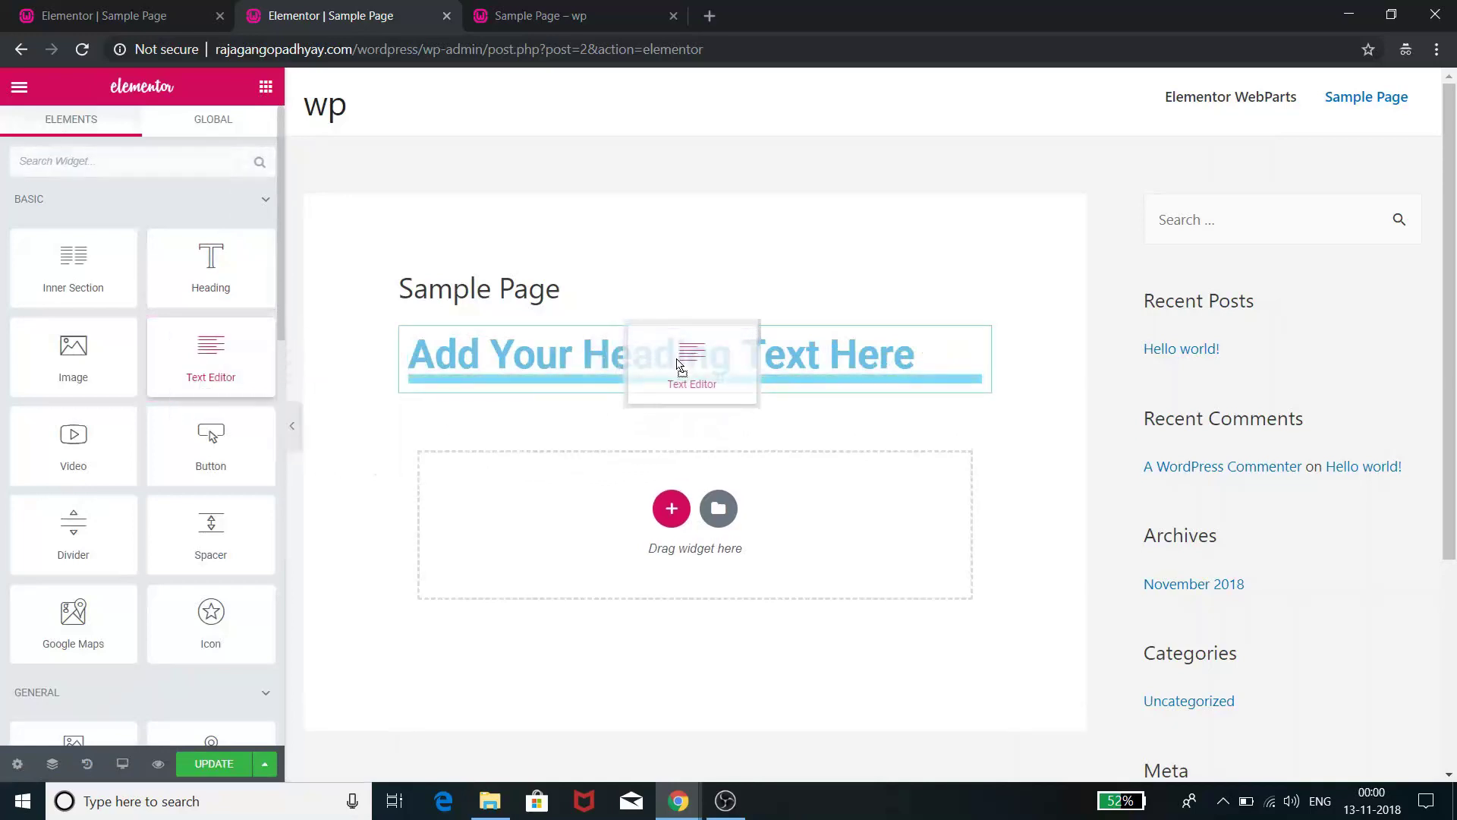
pyautogui.moveTo(679, 365); pyautogui.dragTo(678, 359)
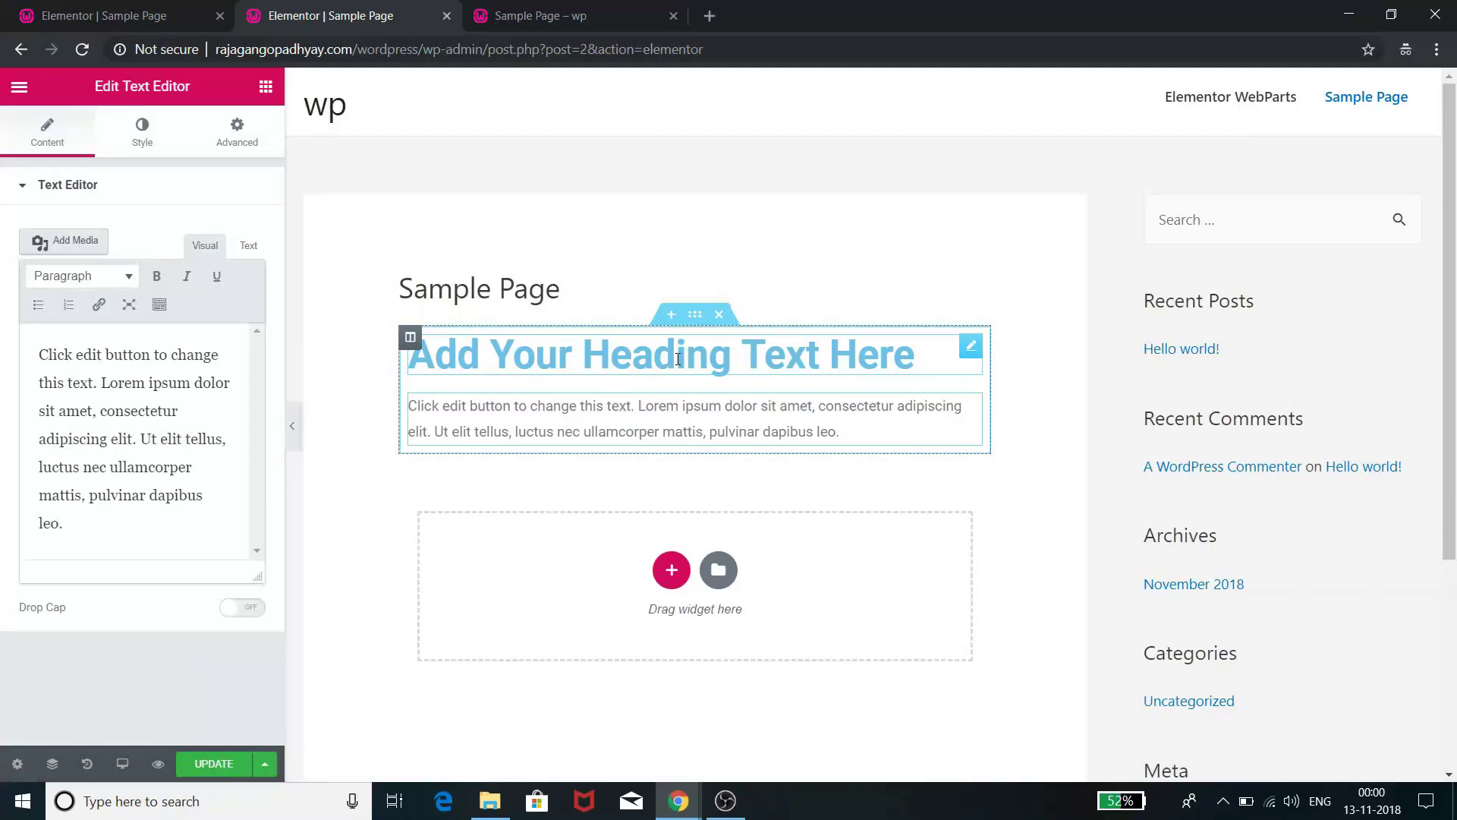
pyautogui.click(1053, 460)
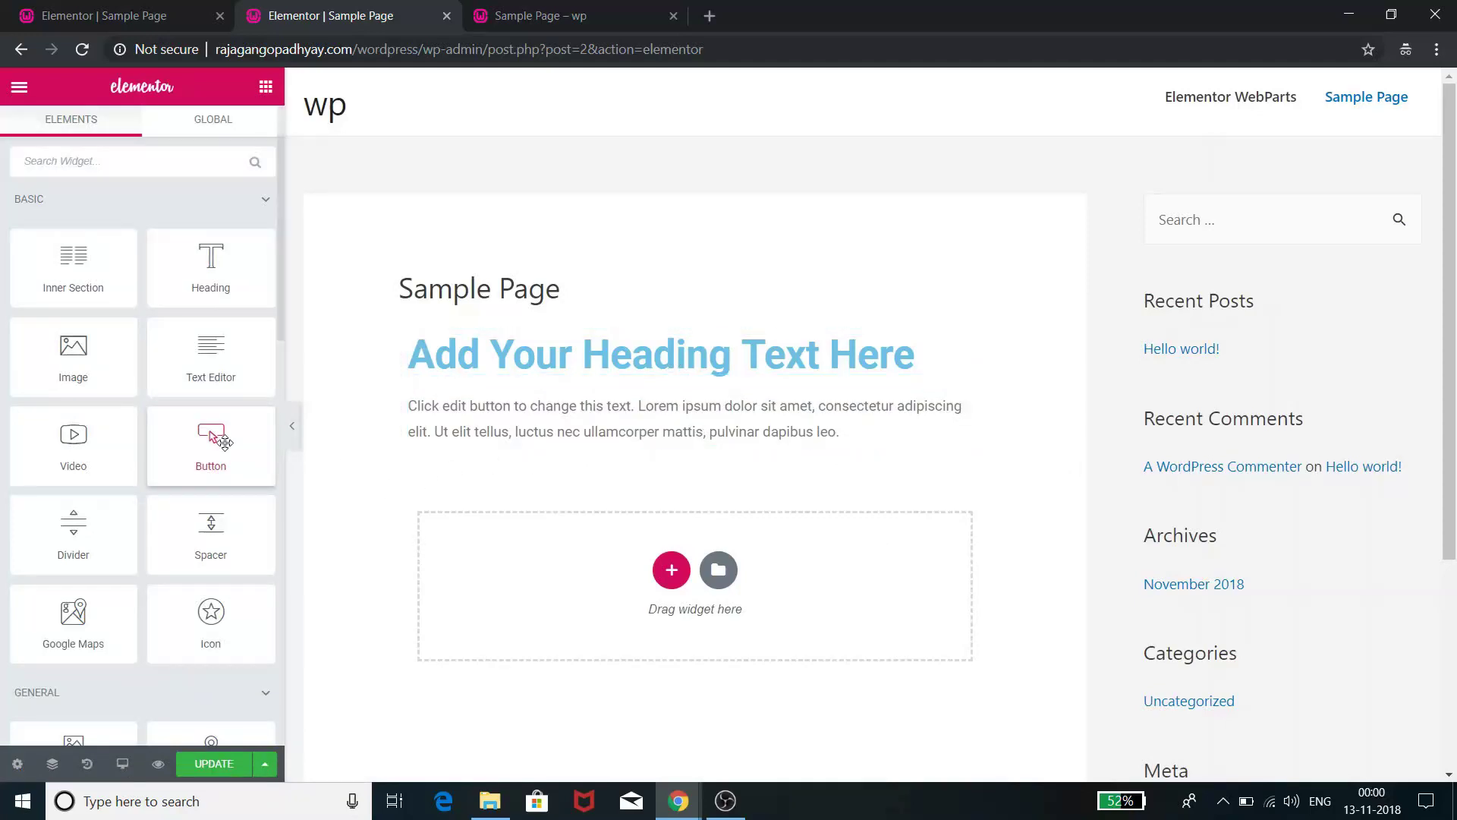
# Add a Click here Button widget below the text and set its alignment to Center
pyautogui.moveTo(225, 442); pyautogui.dragTo(632, 448)
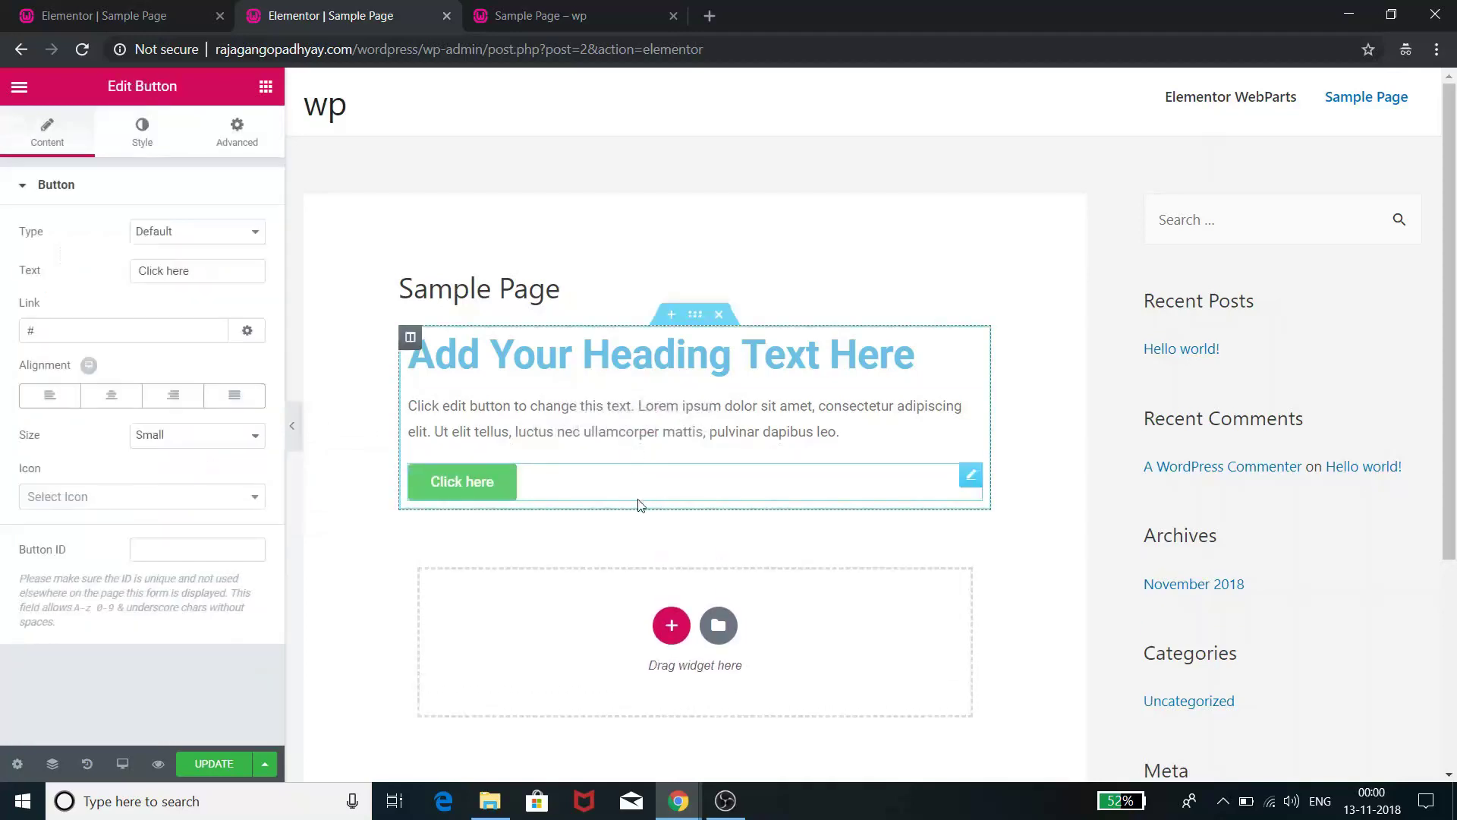
pyautogui.click(161, 398)
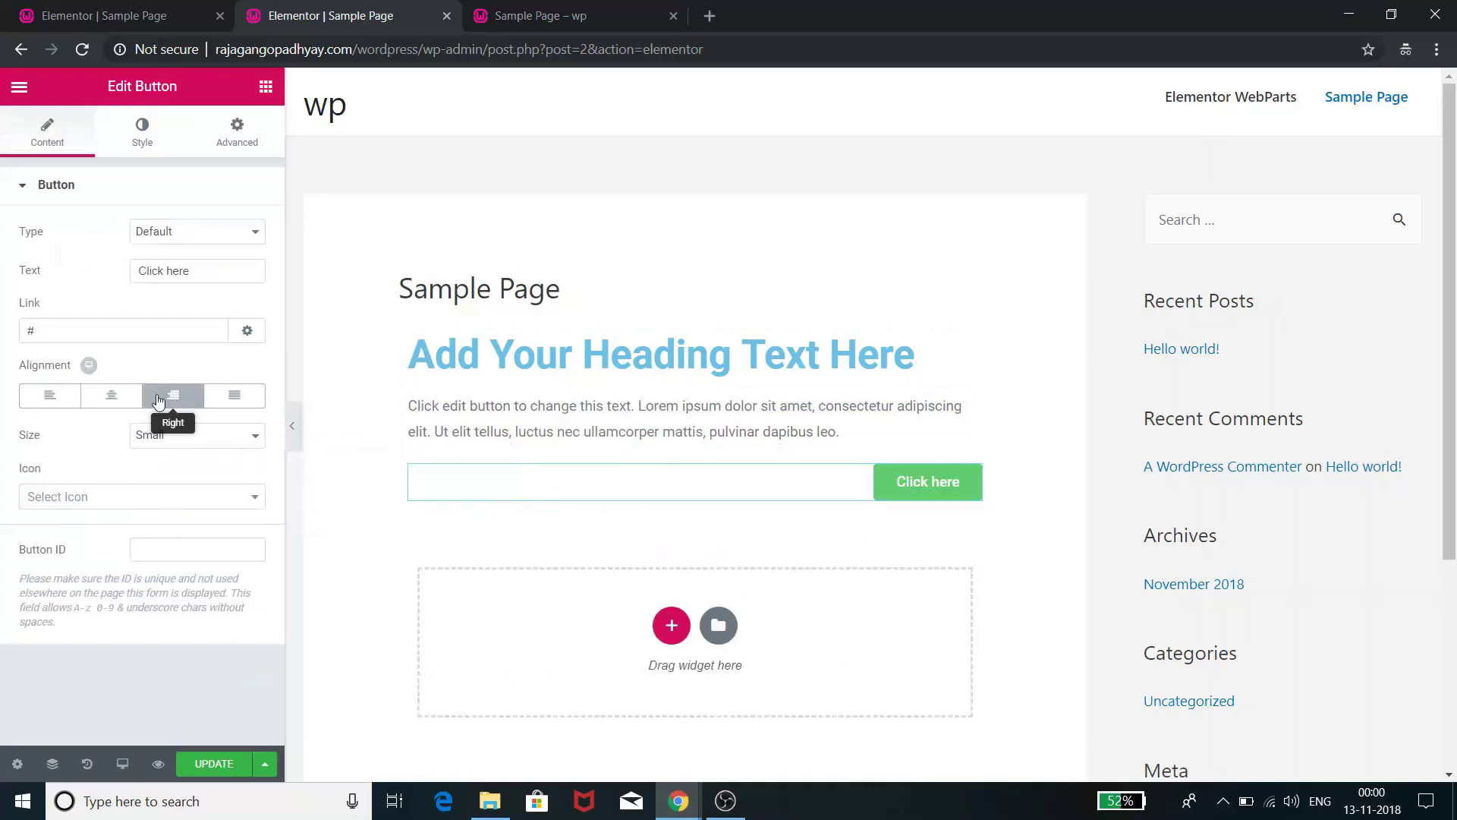
pyautogui.click(111, 397)
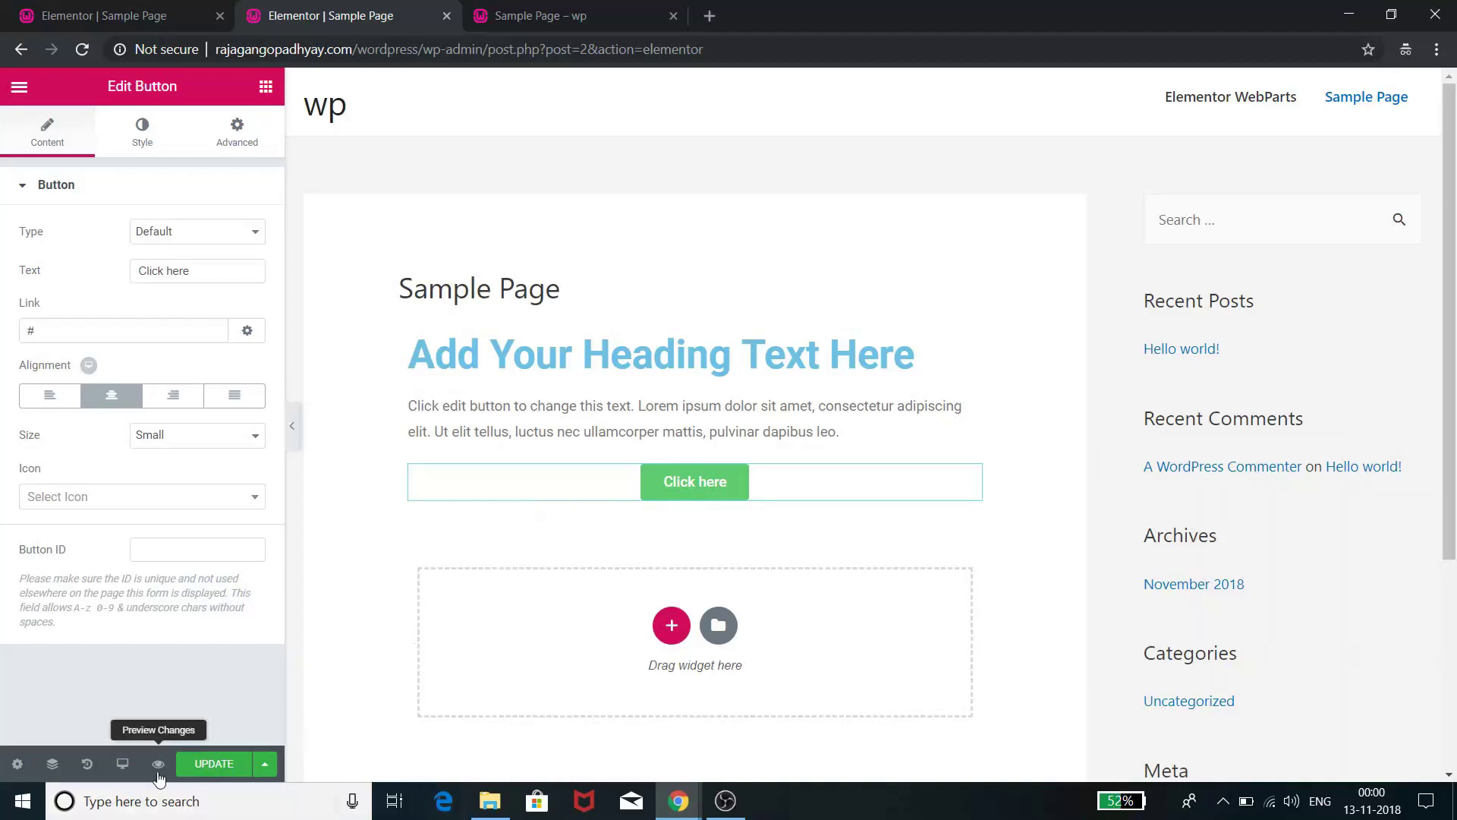
# Save the page with UPDATE, check it in the Sample Page preview tab, then return to the editor
pyautogui.click(228, 765)
pyautogui.click(158, 765)
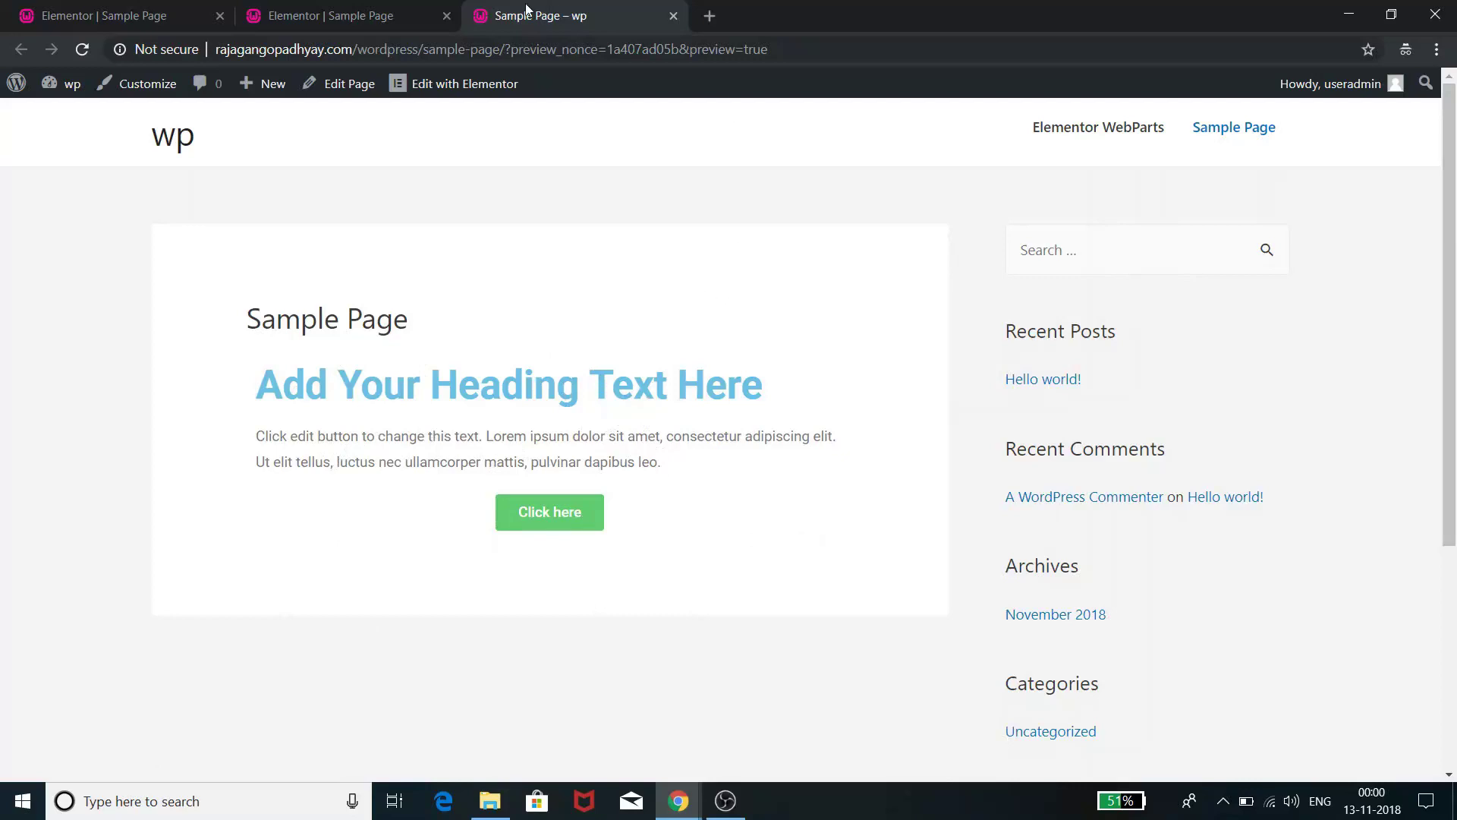
pyautogui.click(345, 15)
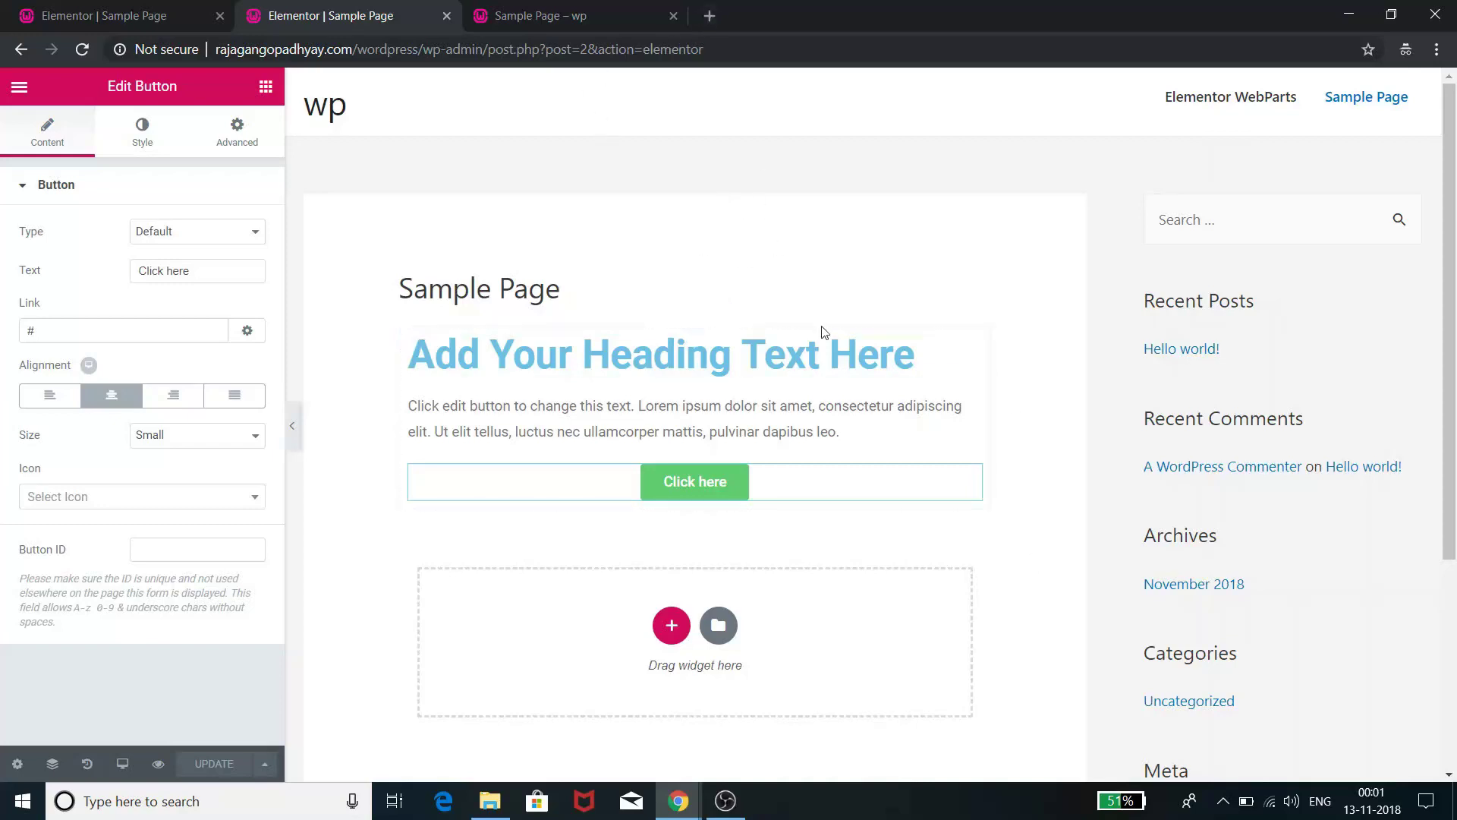
# Add an Image Gallery widget between the heading and the placeholder text
pyautogui.click(265, 88)
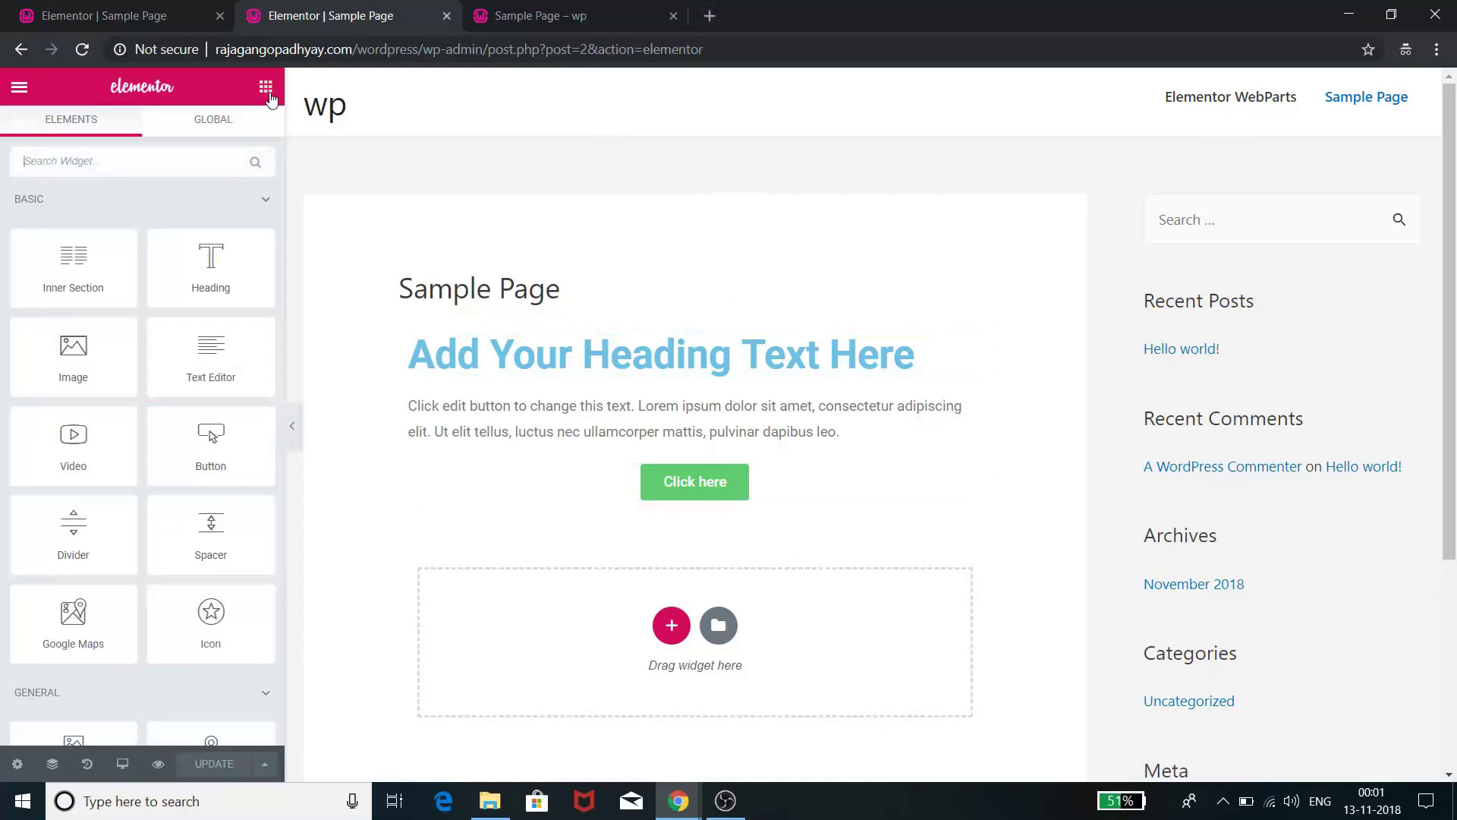
pyautogui.scroll(-3, 177, 213)
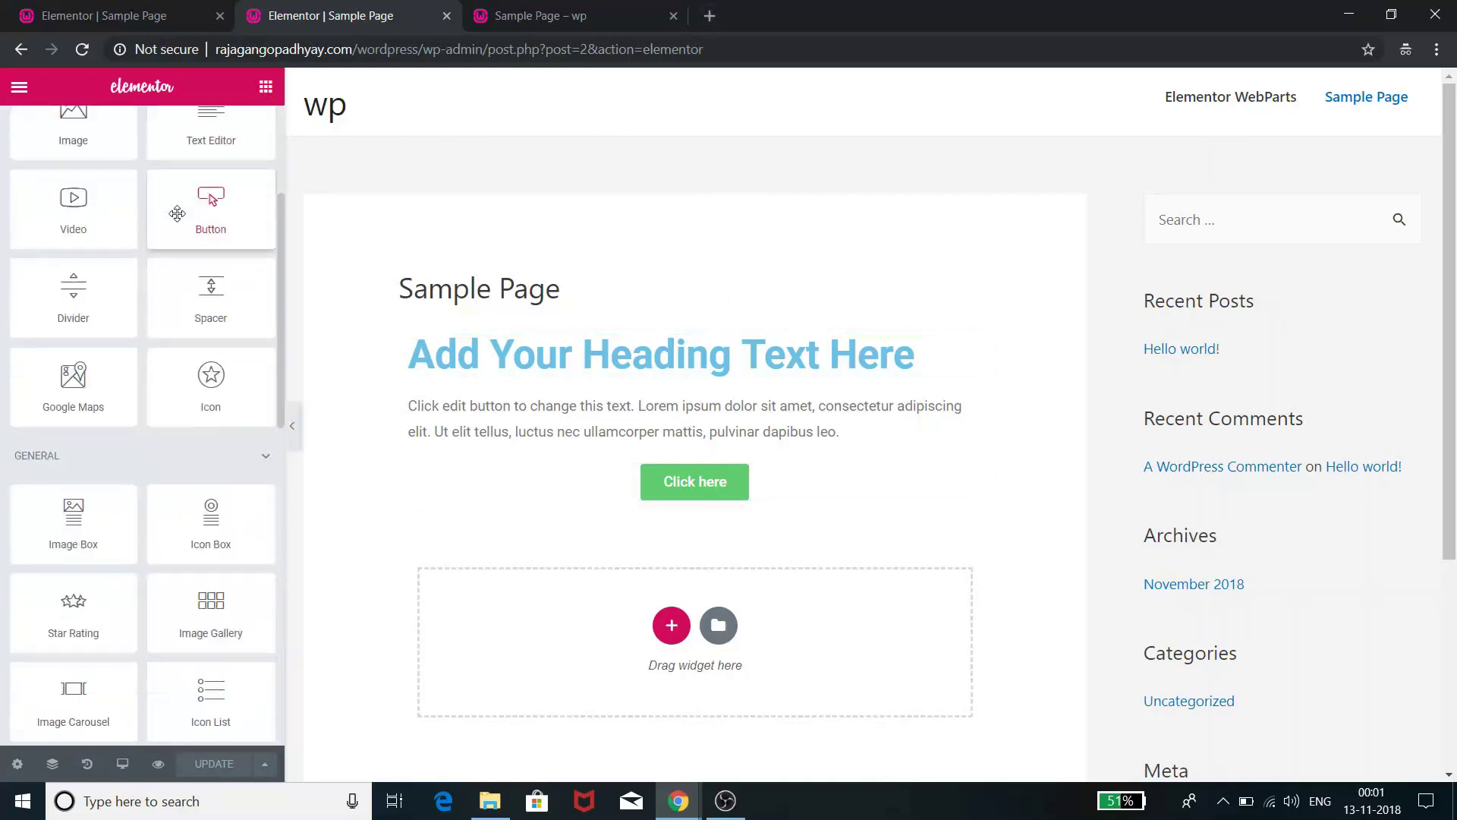
pyautogui.scroll(-2, 177, 213)
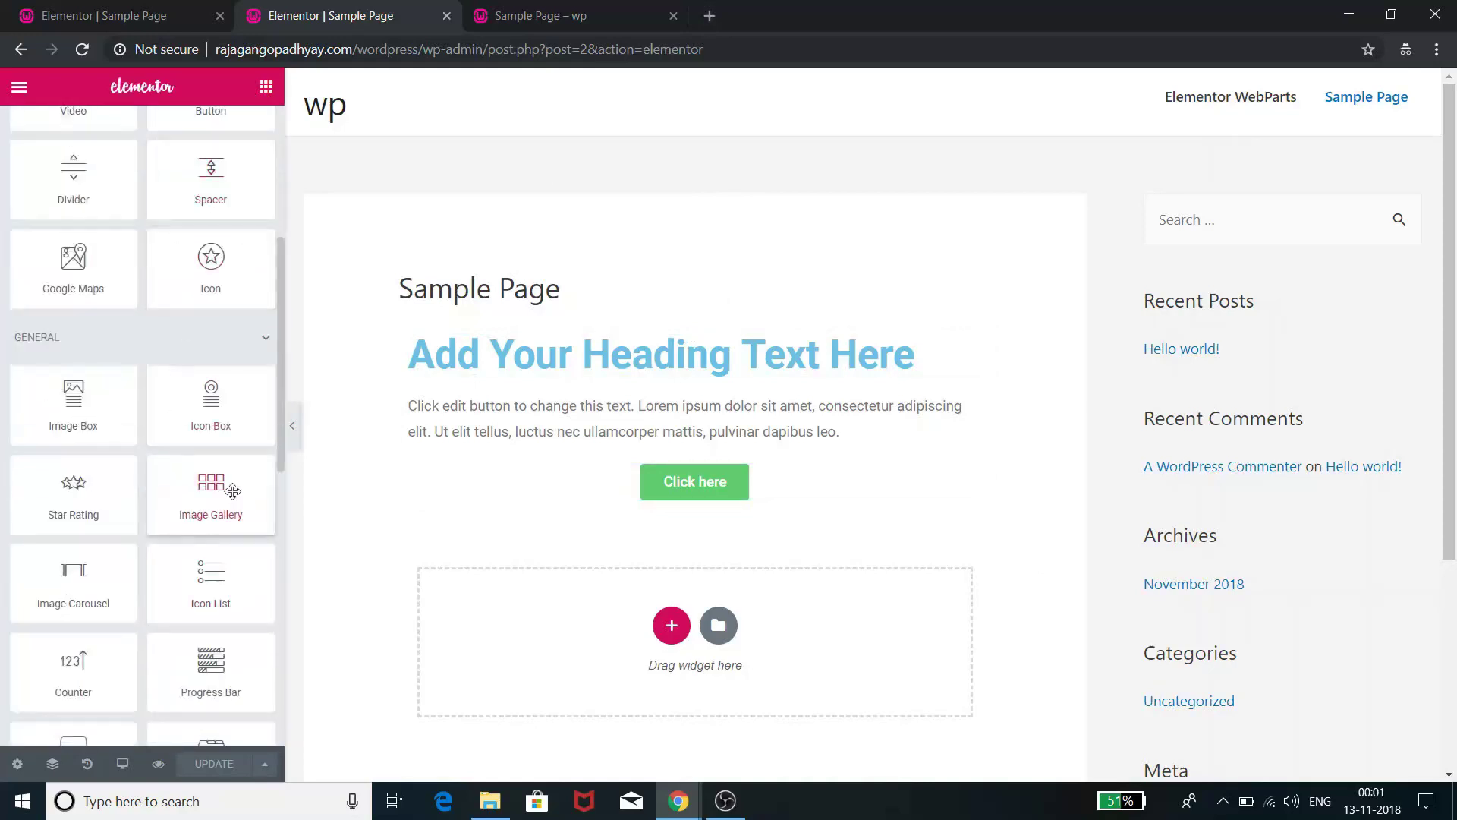
pyautogui.moveTo(199, 504); pyautogui.dragTo(685, 363)
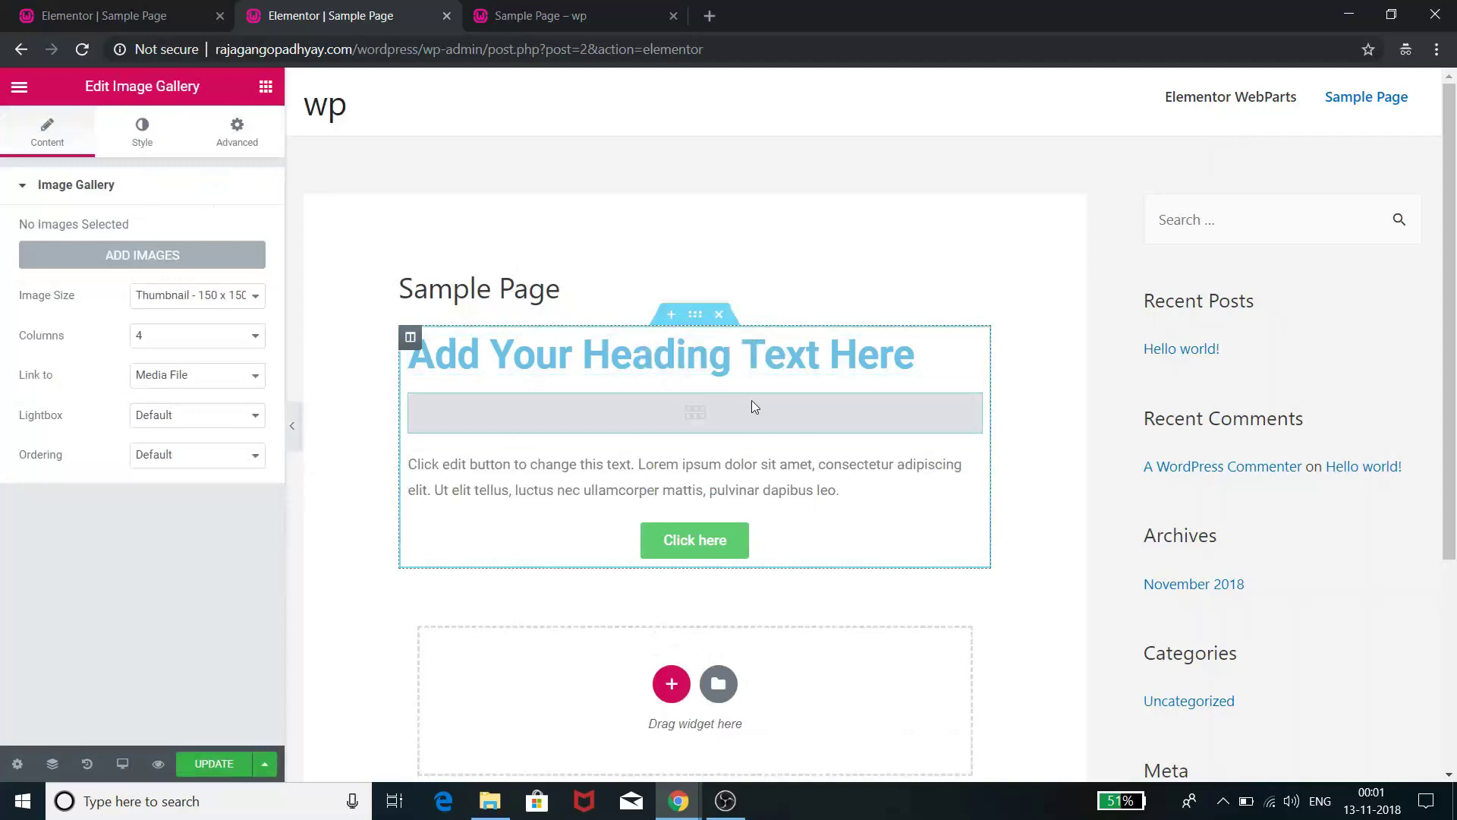
# Create a gallery from the coins illustration and monitor icon in the media library
pyautogui.click(191, 262)
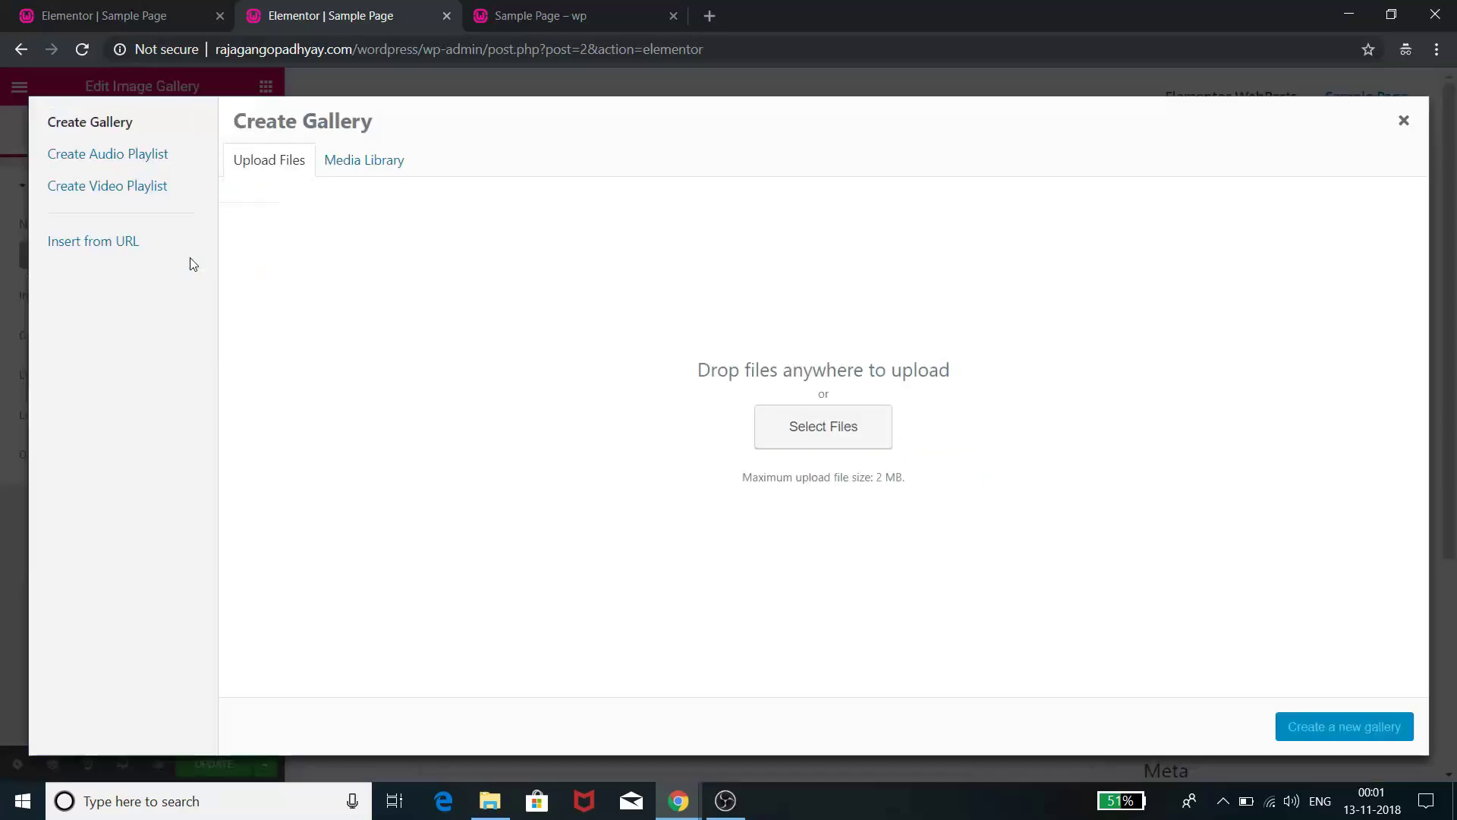
pyautogui.click(389, 161)
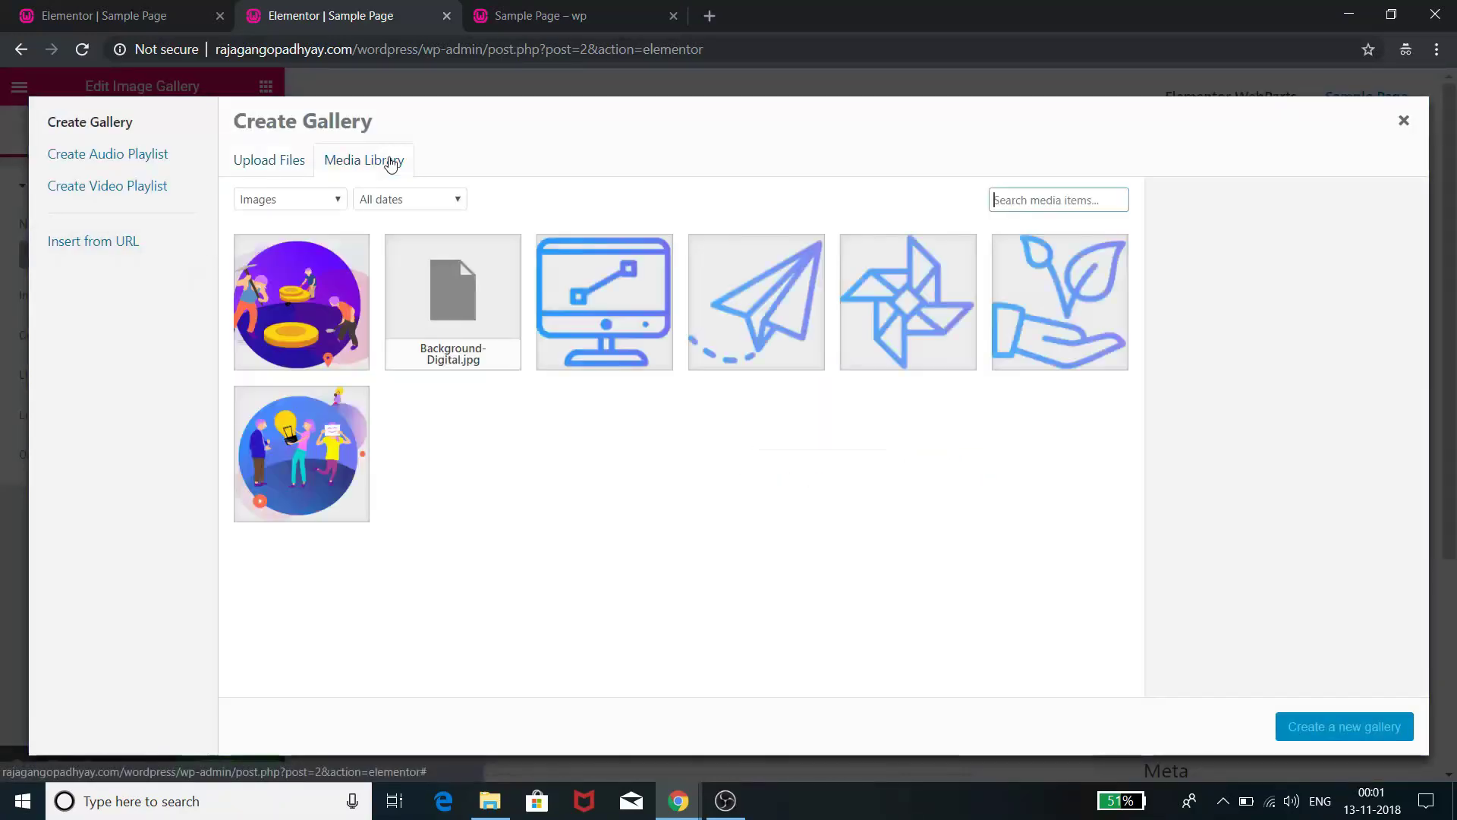
pyautogui.click(303, 331)
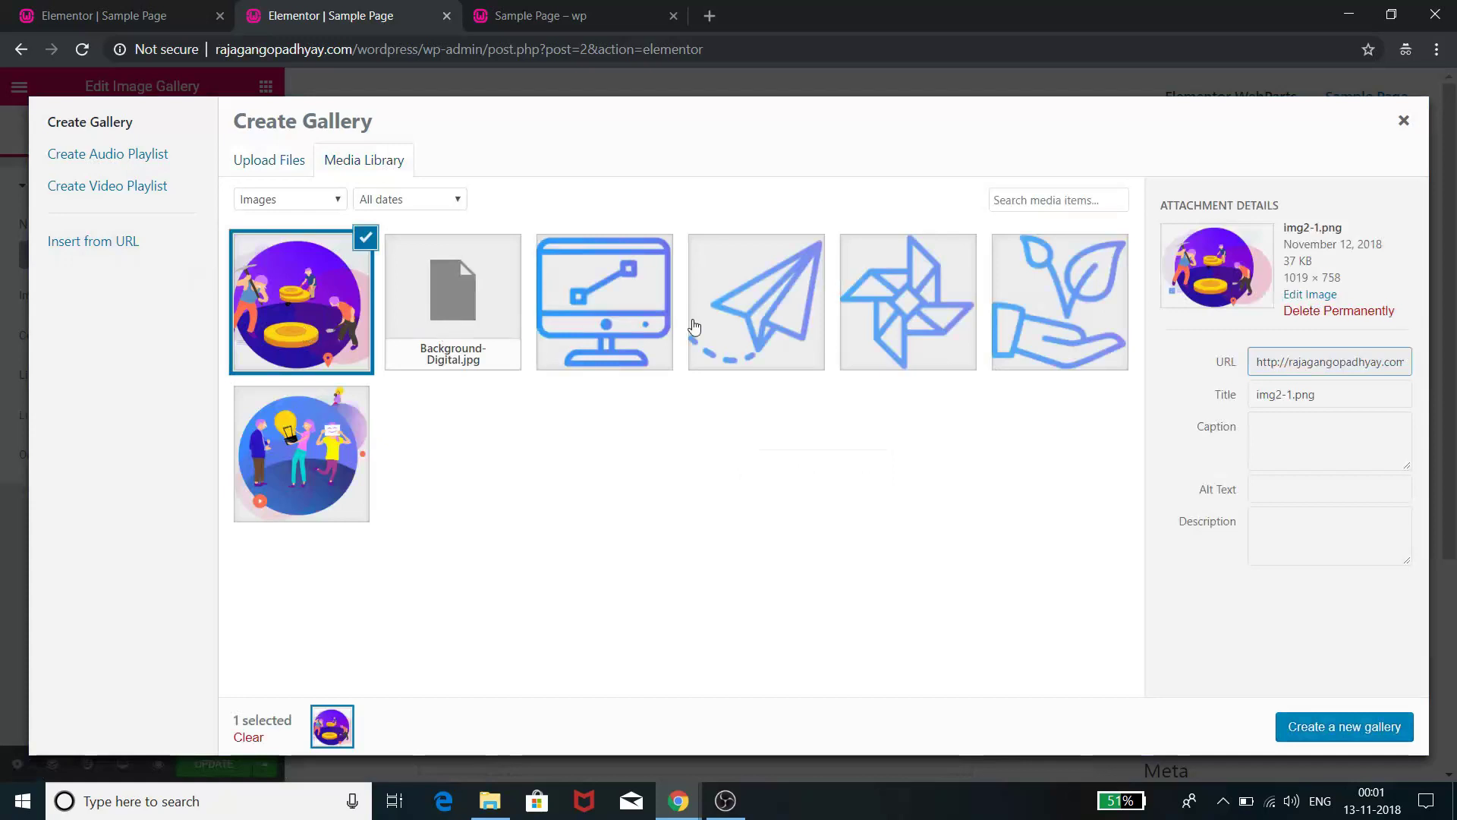
pyautogui.click(608, 319)
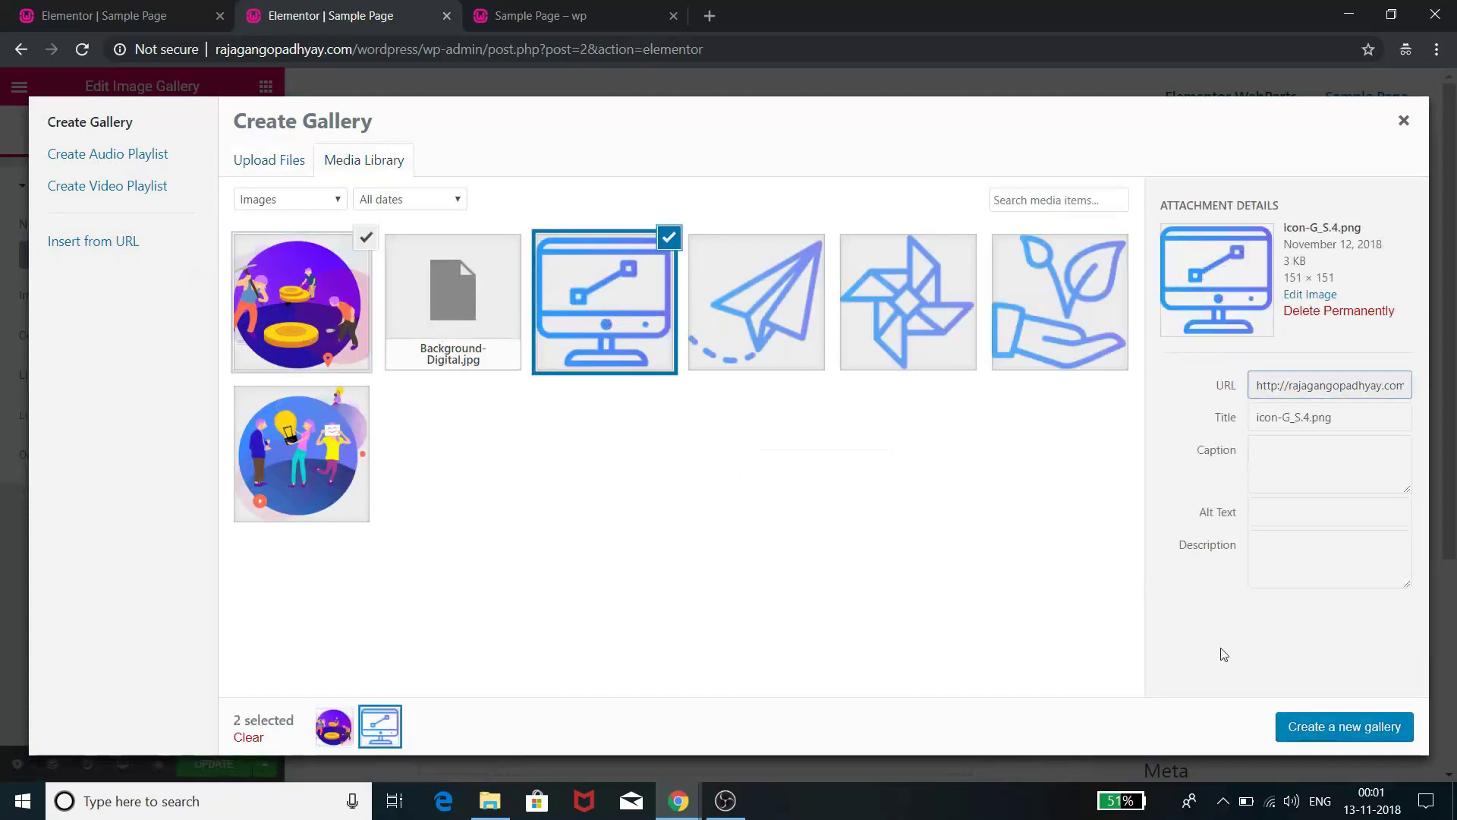
pyautogui.click(1345, 731)
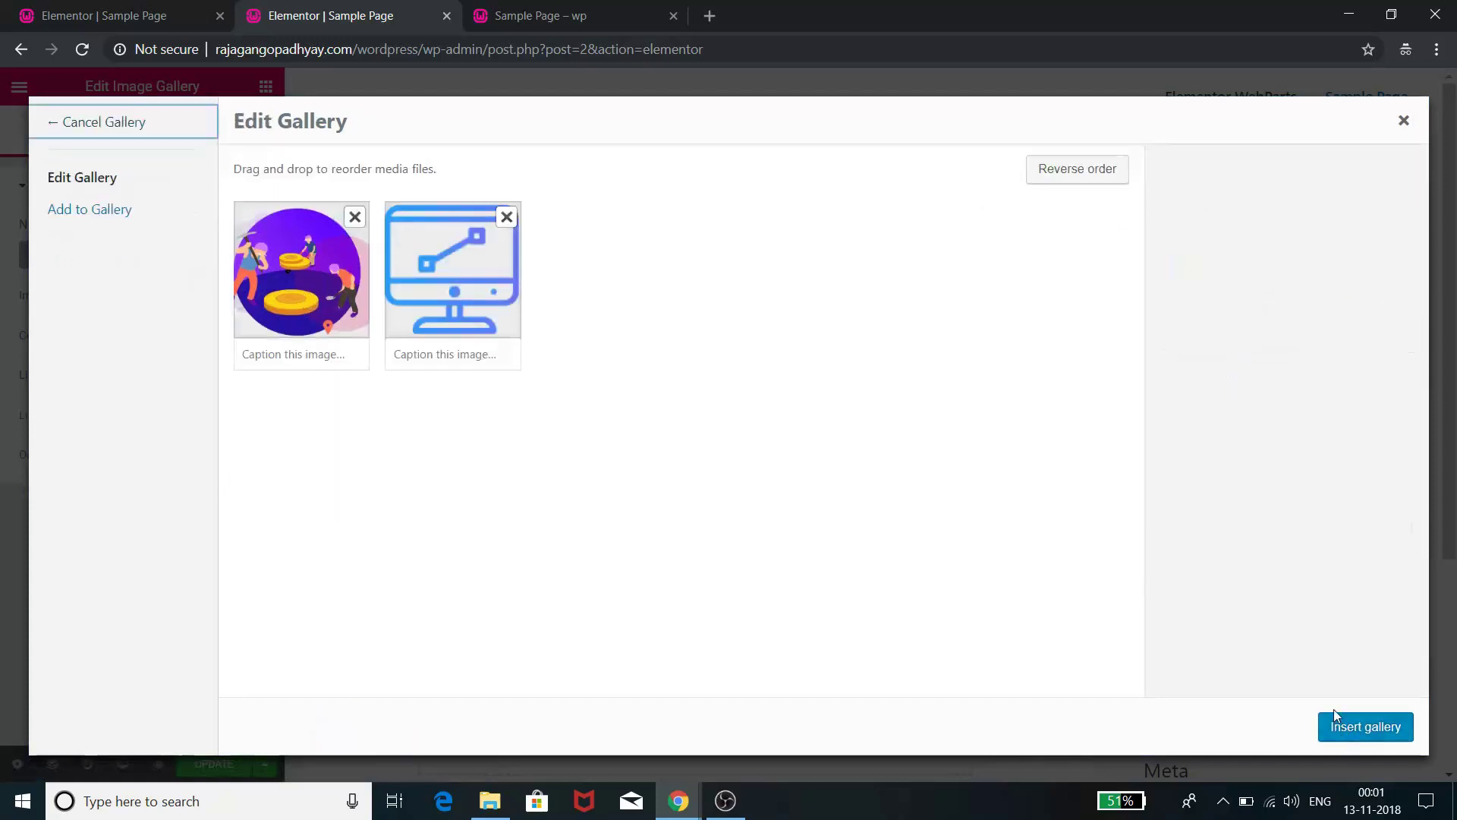
pyautogui.click(1342, 724)
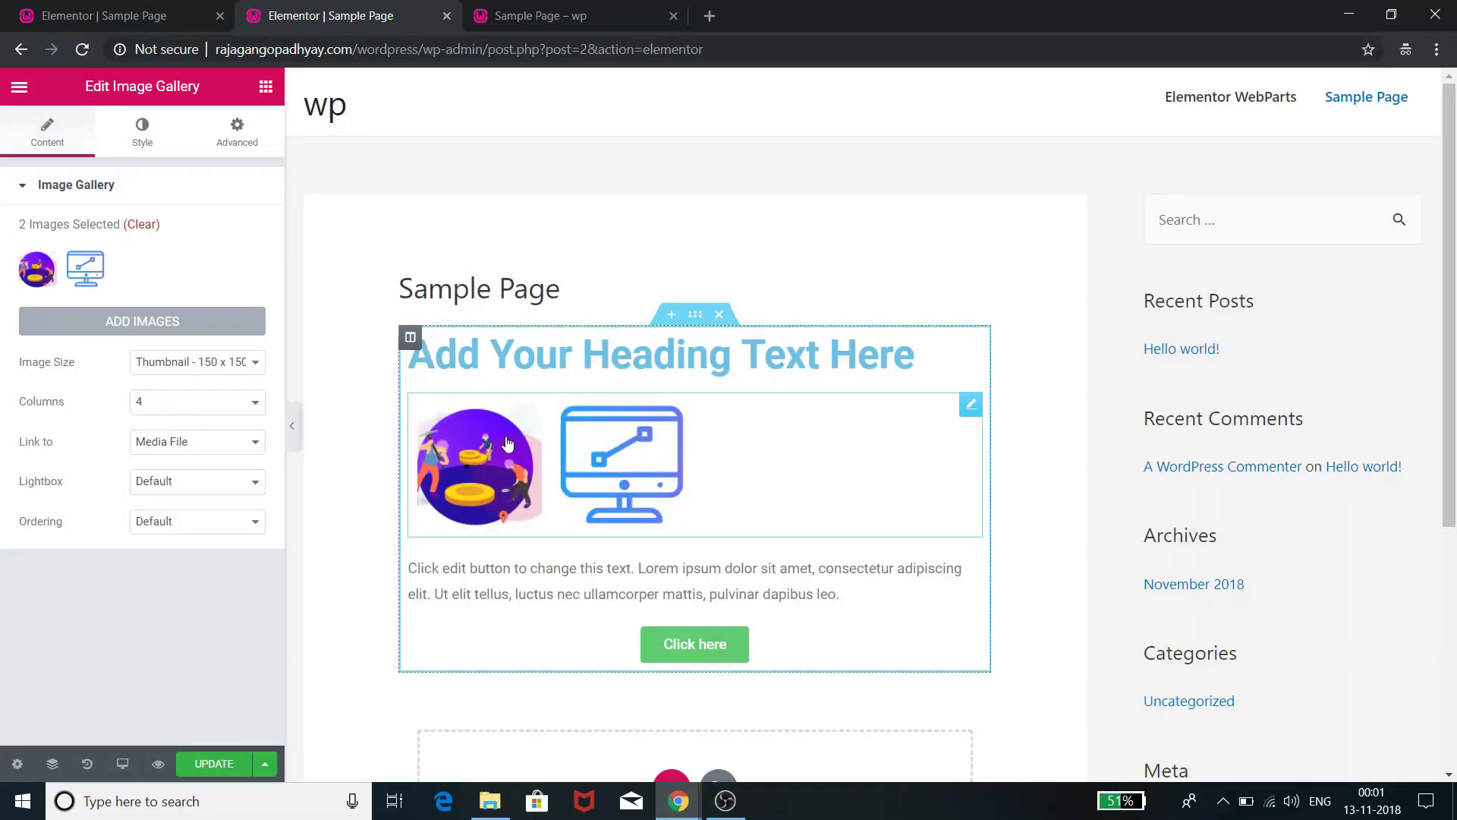
# Add the pinwheel, leaf-in-hand and lightbulb images to the gallery
pyautogui.click(197, 320)
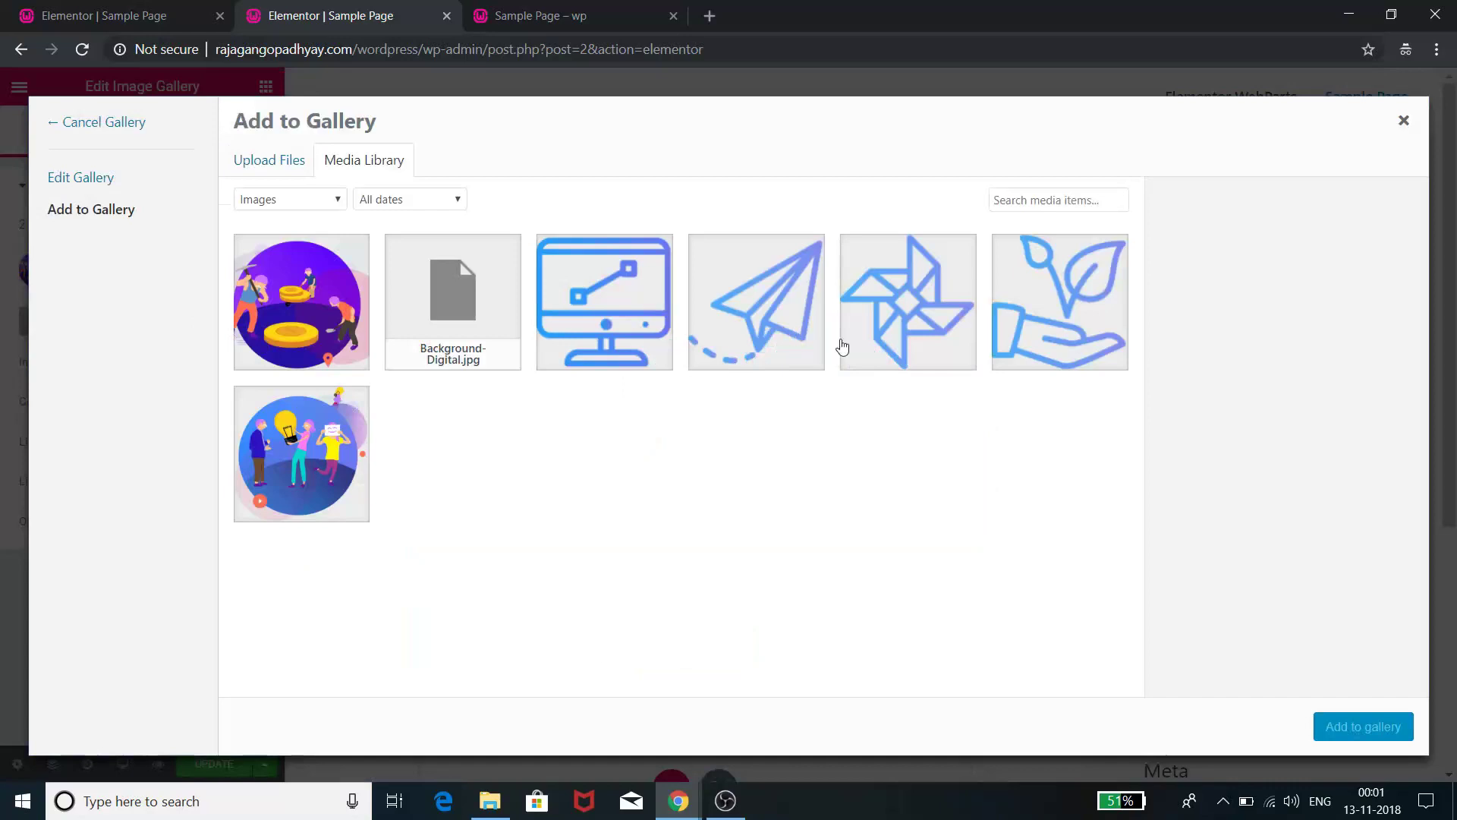
pyautogui.click(937, 338)
pyautogui.click(1042, 328)
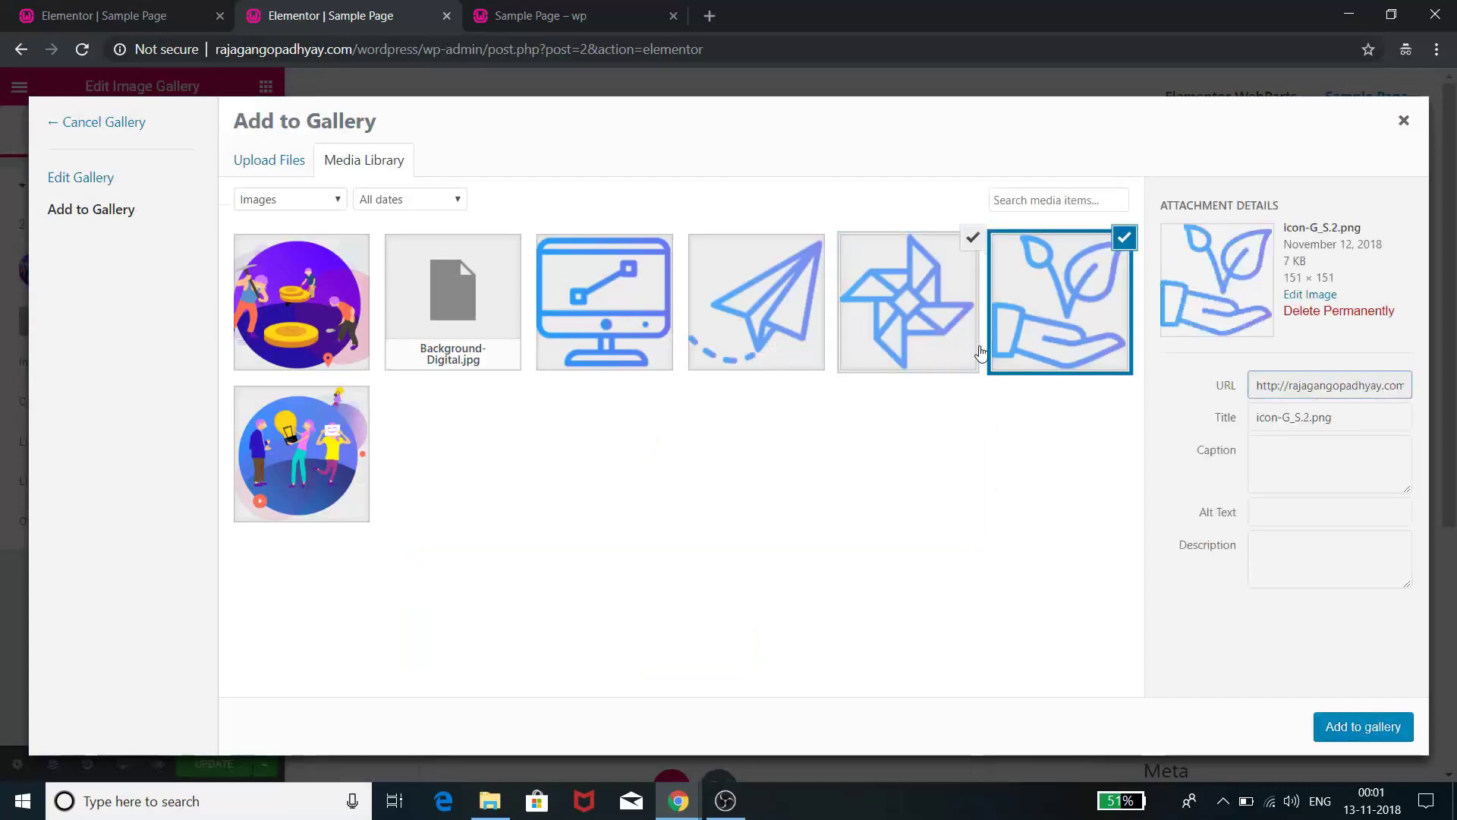
pyautogui.click(341, 467)
pyautogui.click(1364, 726)
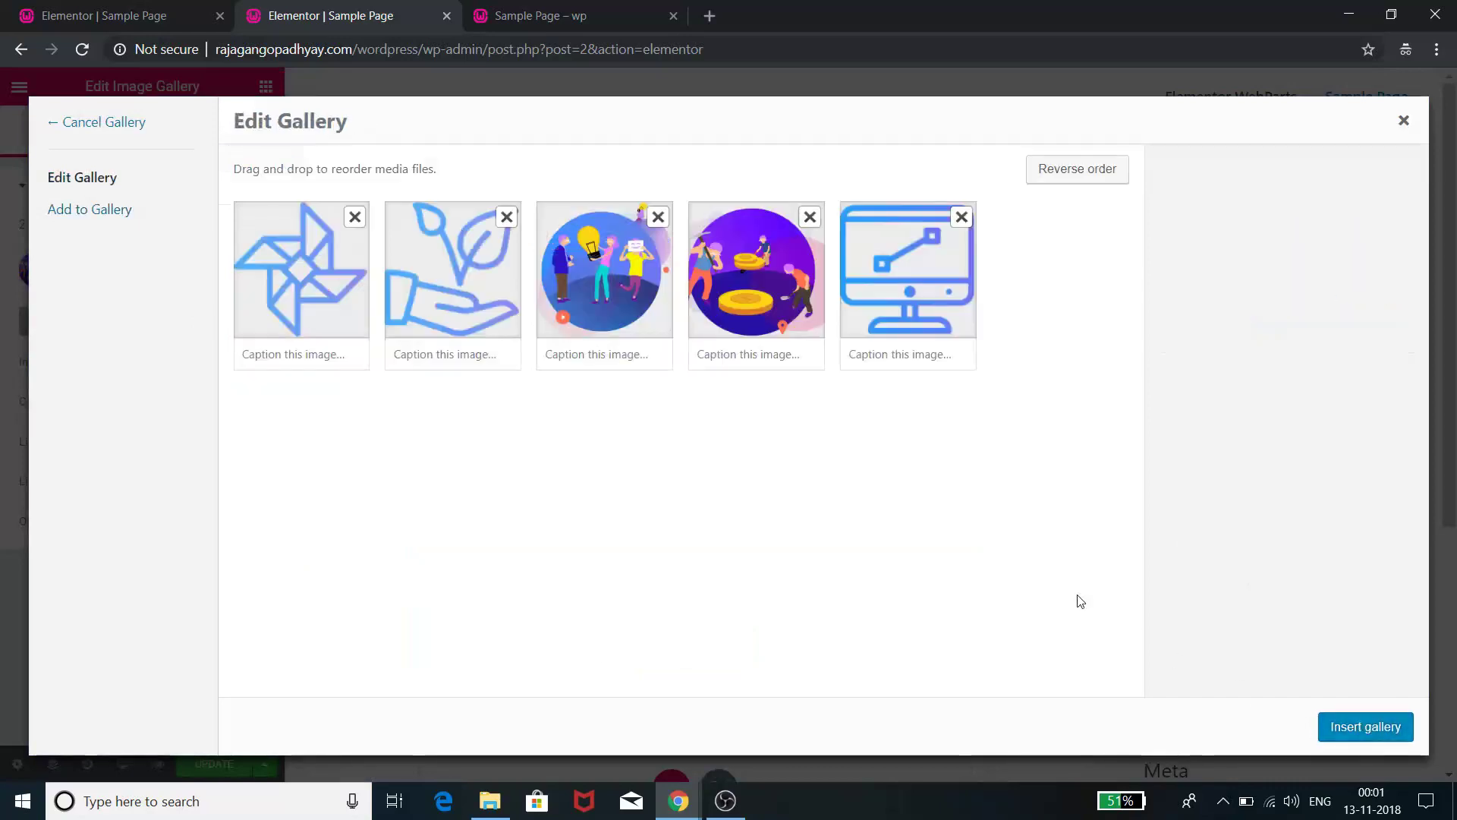
pyautogui.click(1337, 729)
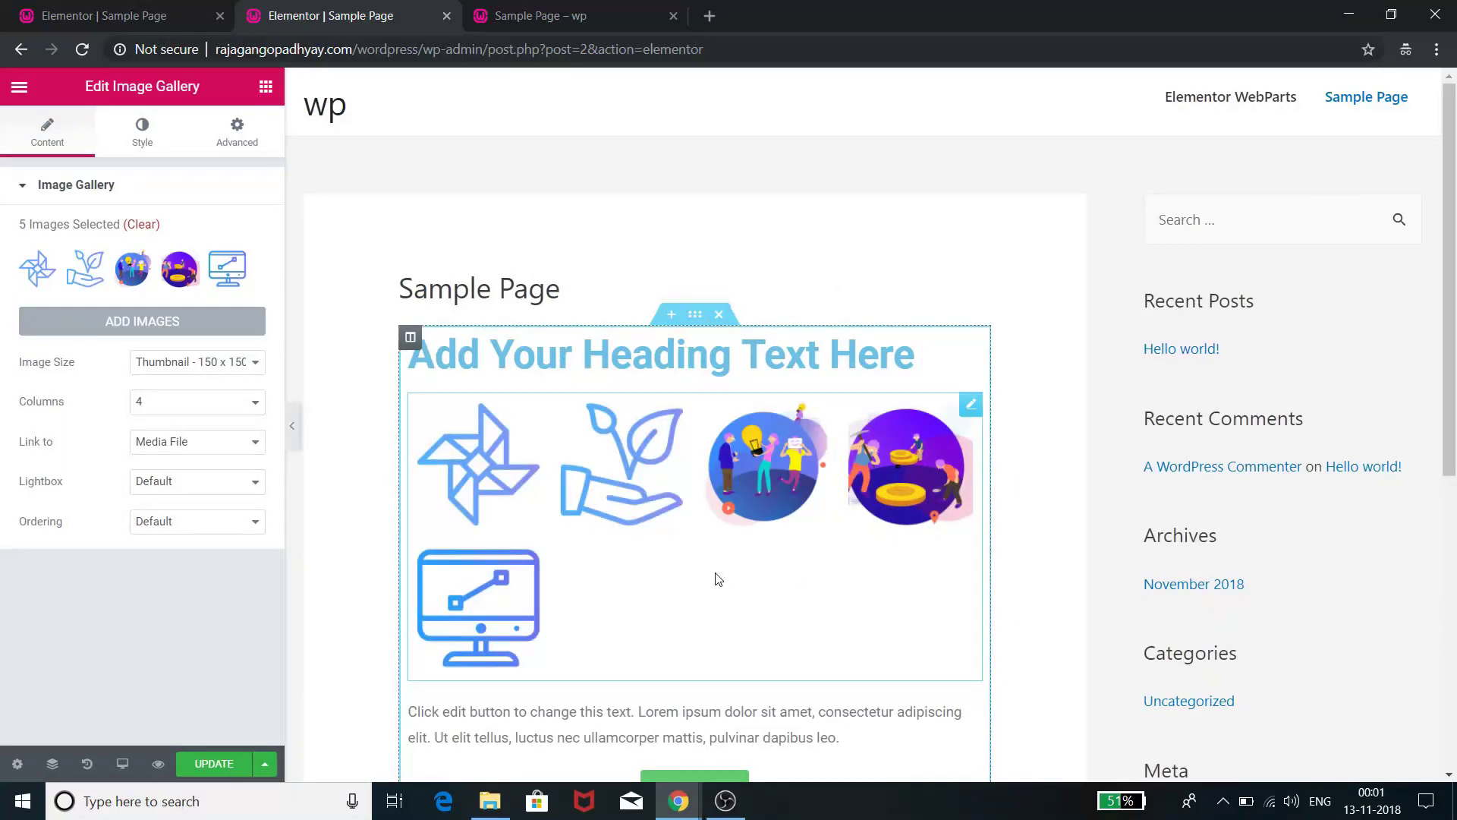
# Remove the monitor icon to leave four images, then save the page and open its preview
pyautogui.scroll(-2, 716, 577)
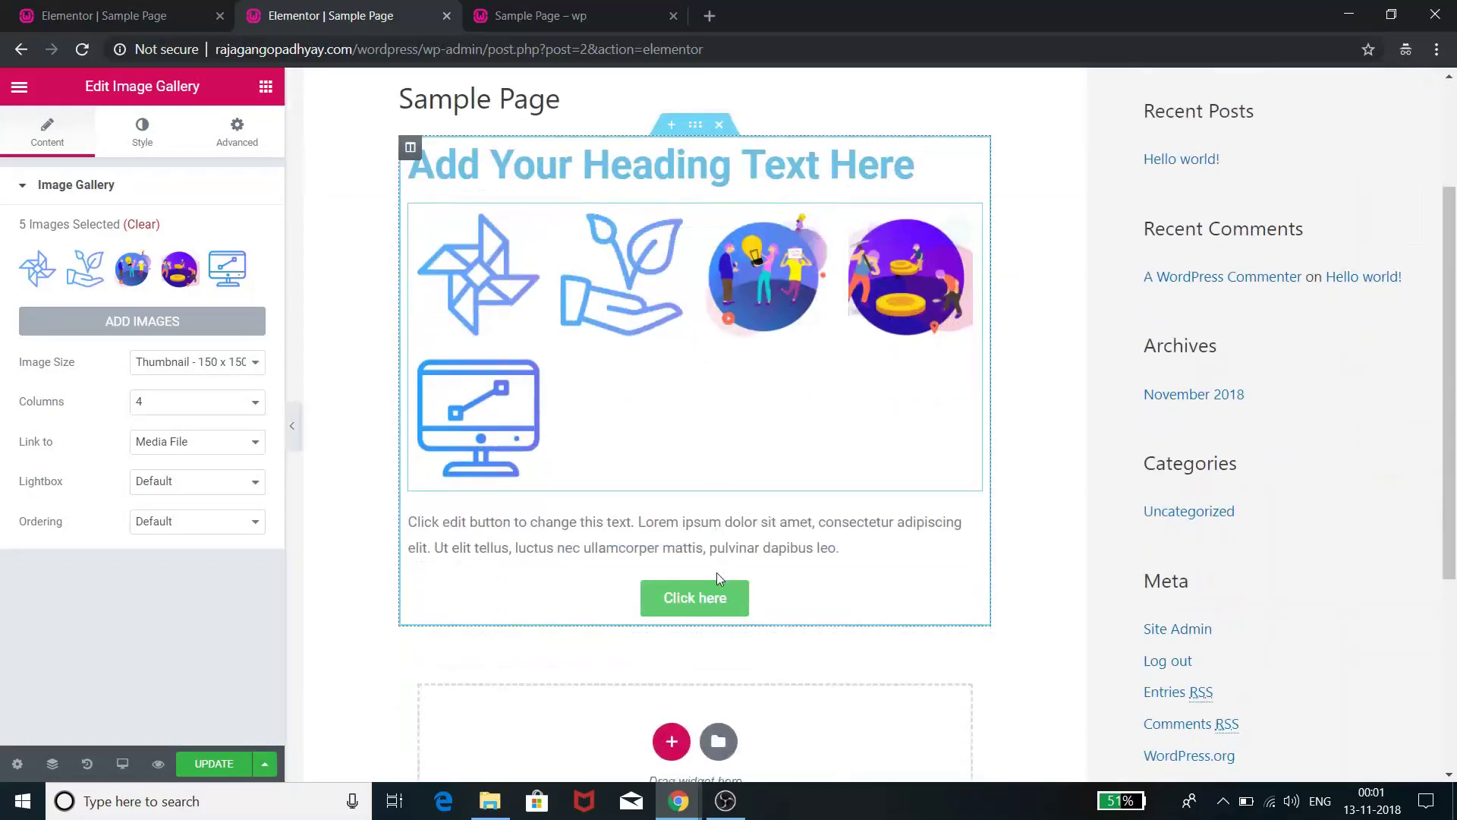
pyautogui.click(227, 267)
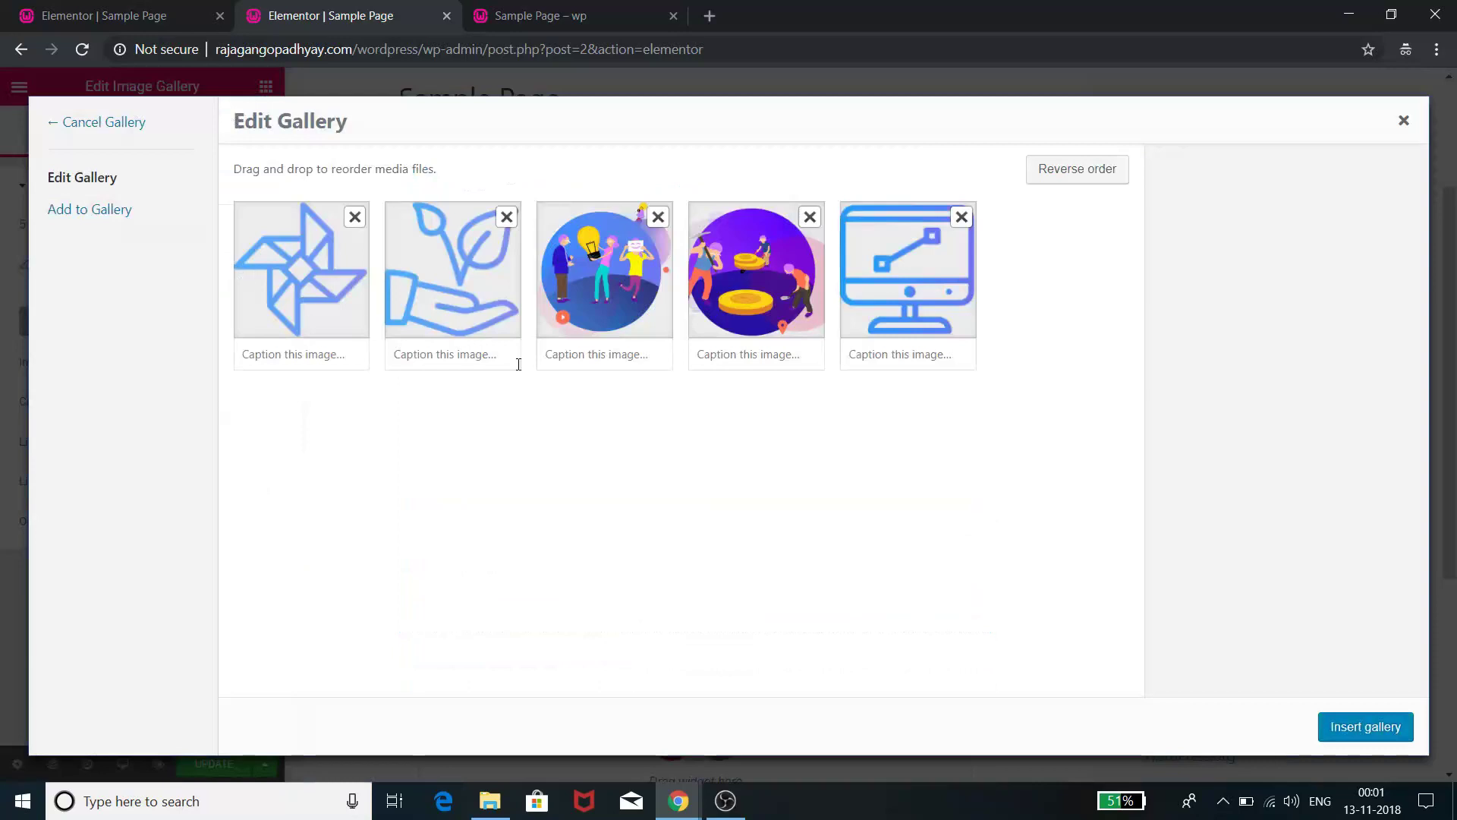
pyautogui.click(962, 217)
pyautogui.click(1367, 726)
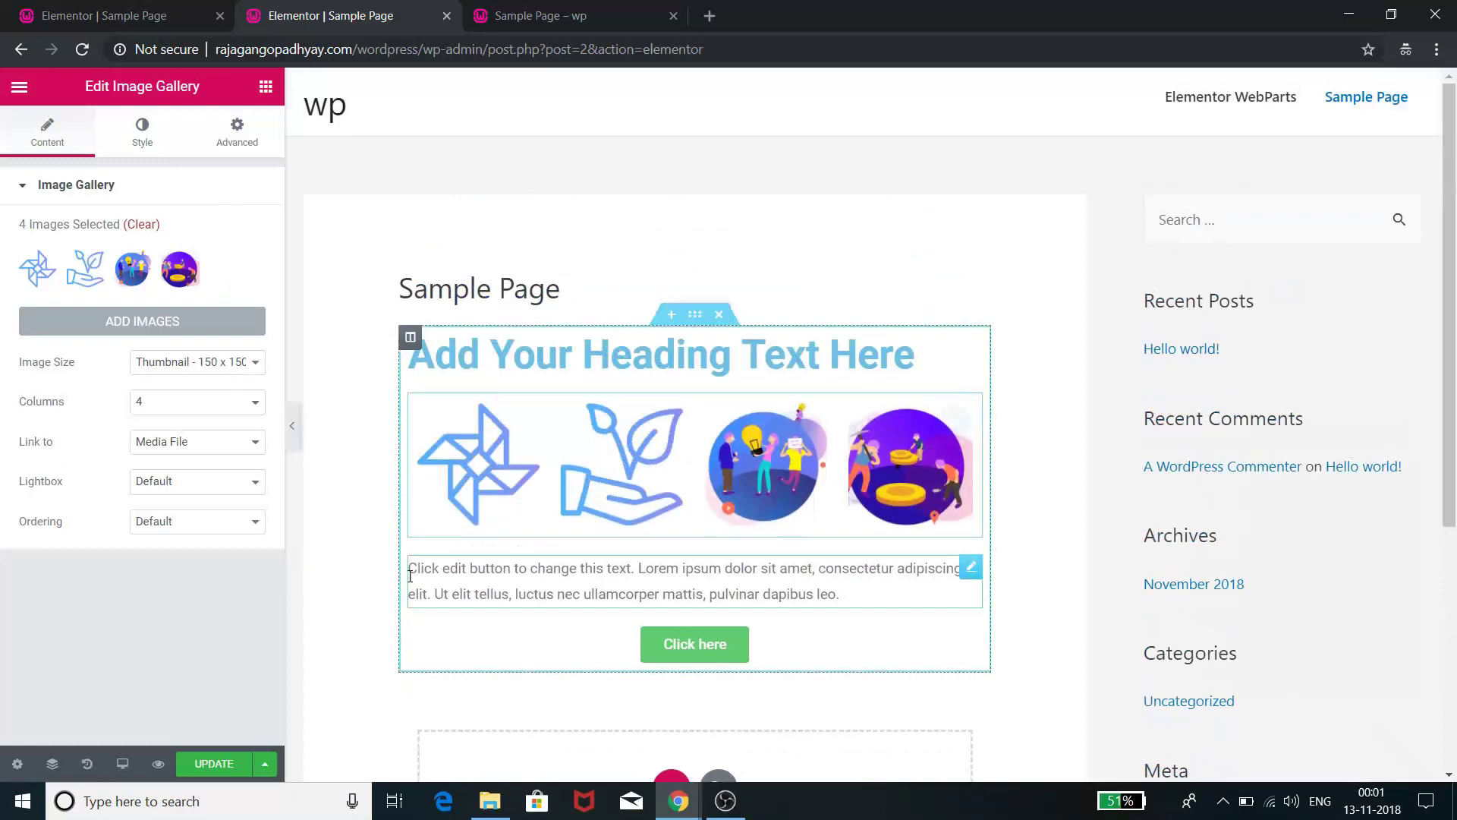
pyautogui.click(206, 763)
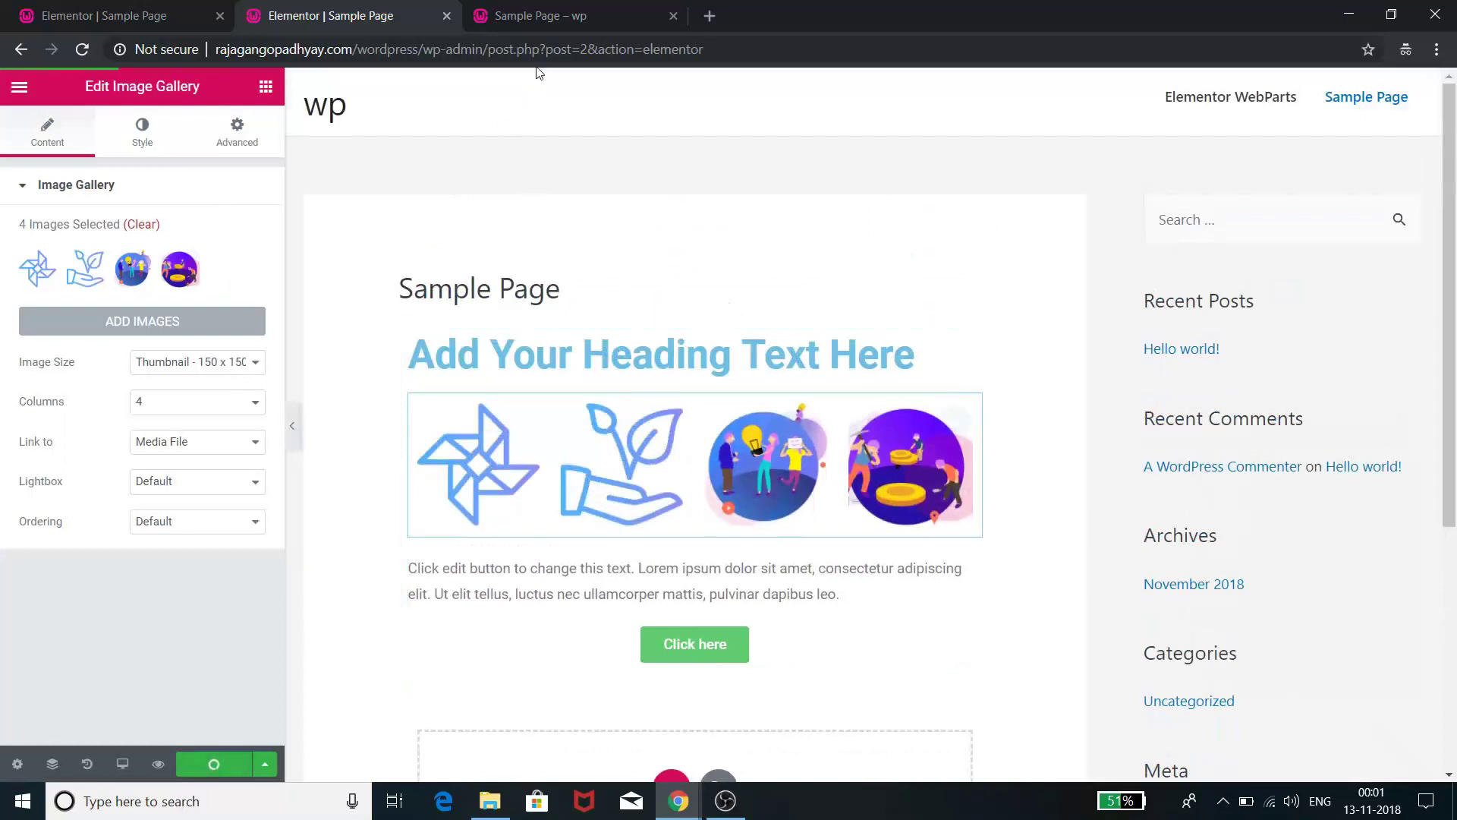
pyautogui.click(560, 16)
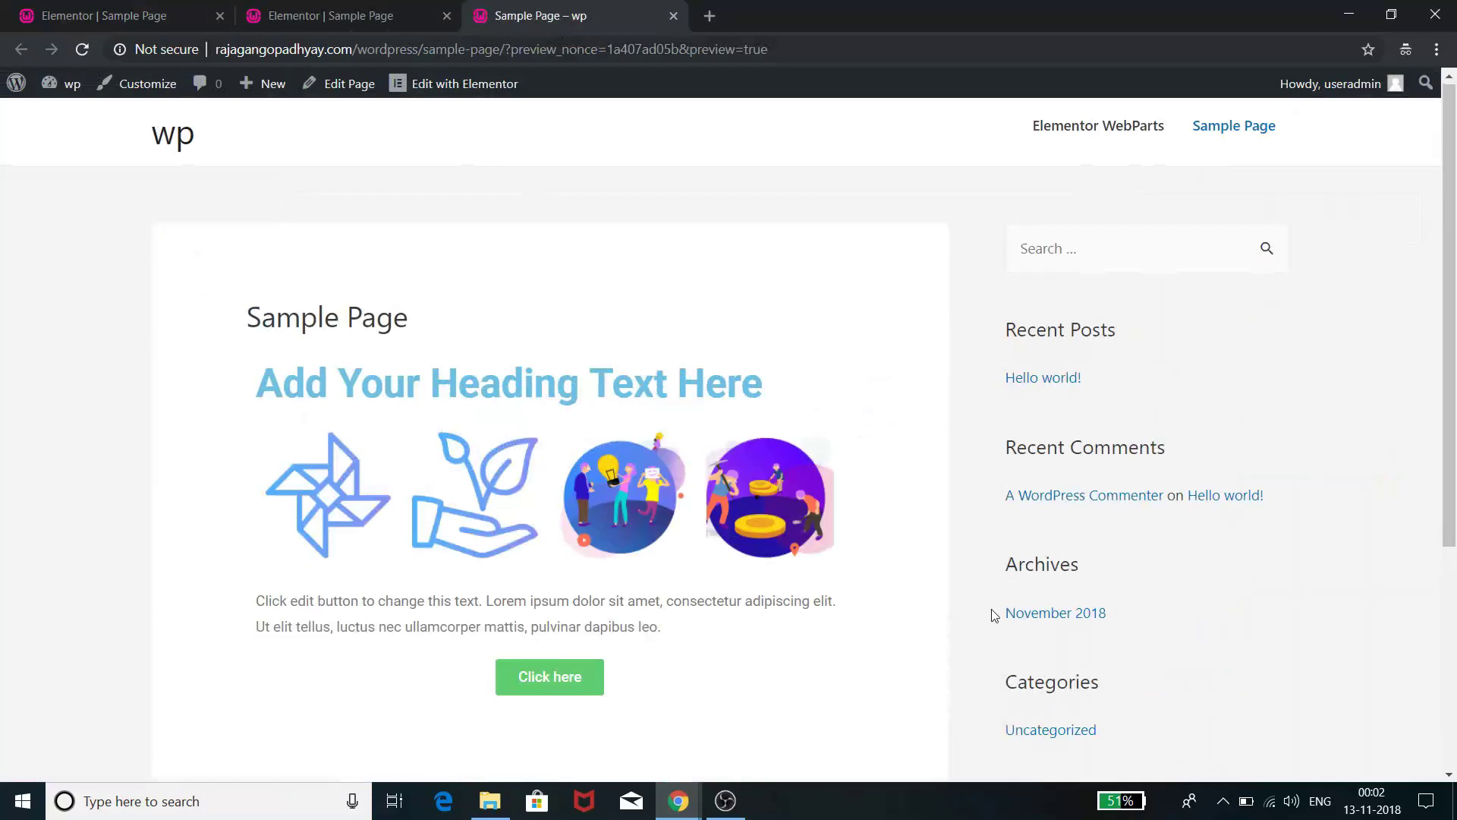
# Scroll through the Sample Page preview, then return to the 'Elementor | Sample Page' tab
pyautogui.scroll(-5, 820, 546)
pyautogui.scroll(4, 817, 557)
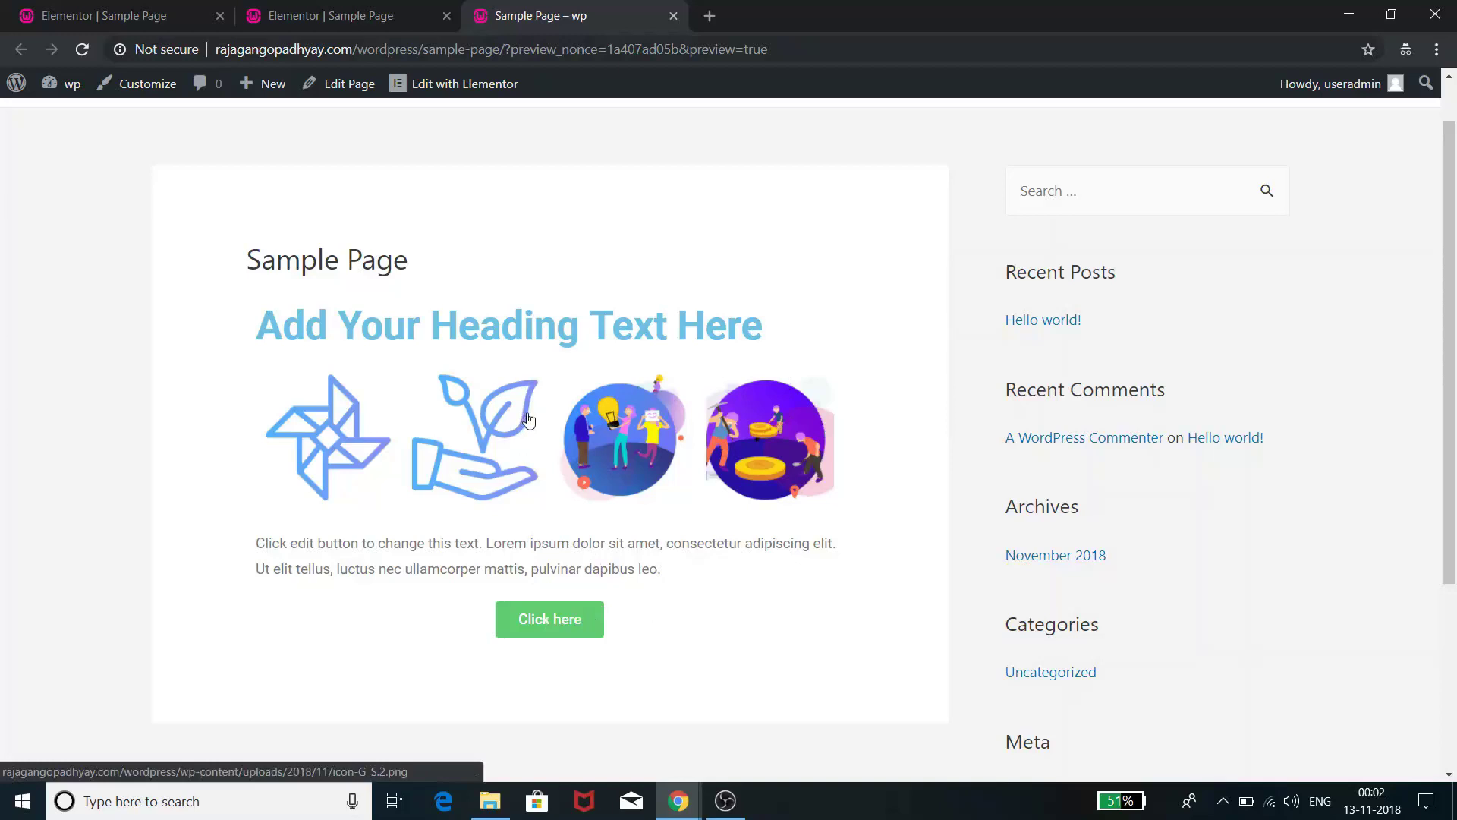
pyautogui.click(372, 14)
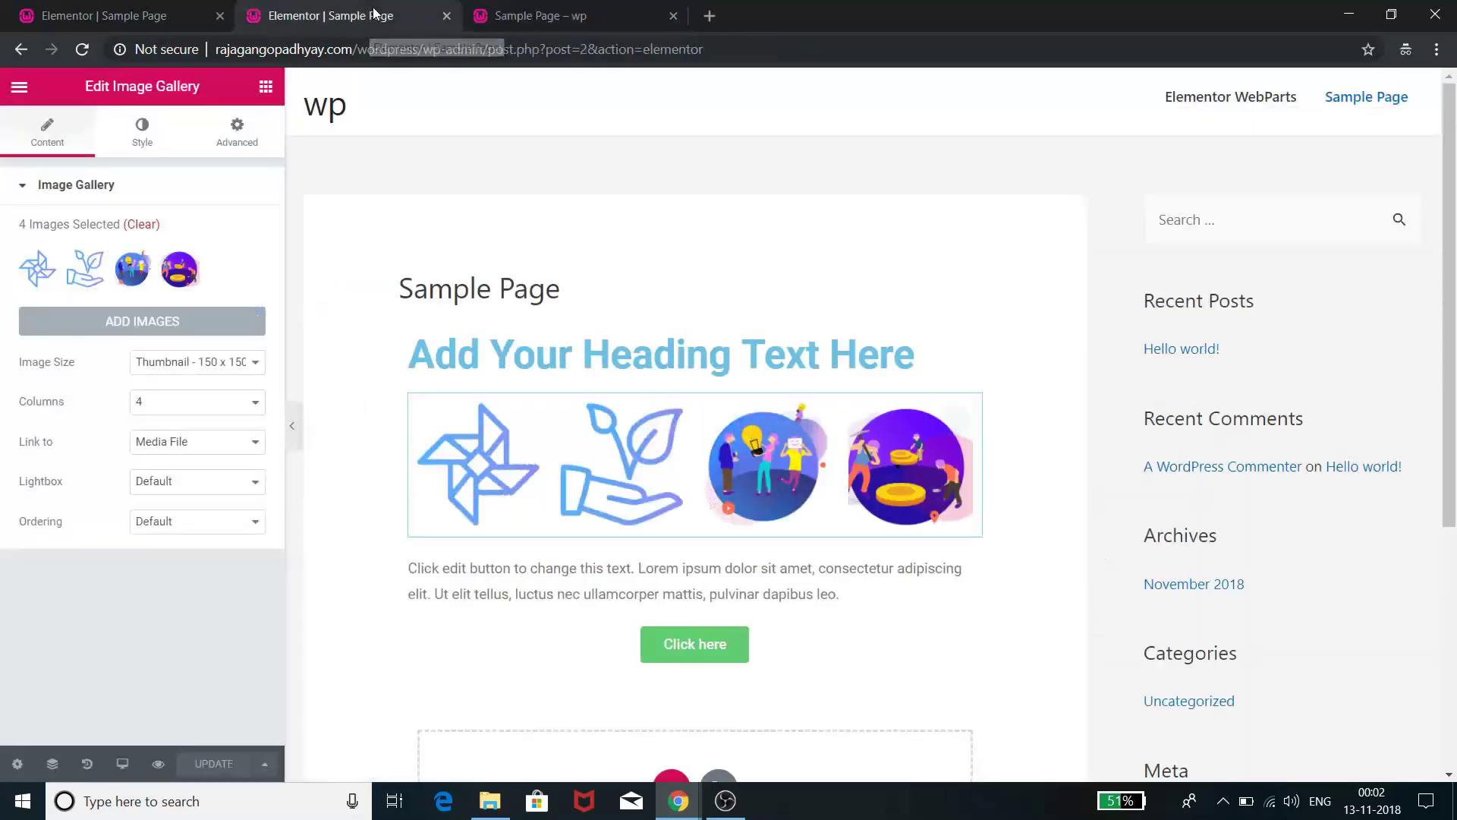
# Review Elementor's Default Colors and Default Fonts from the main menu, then return to the widget list
pyautogui.click(266, 86)
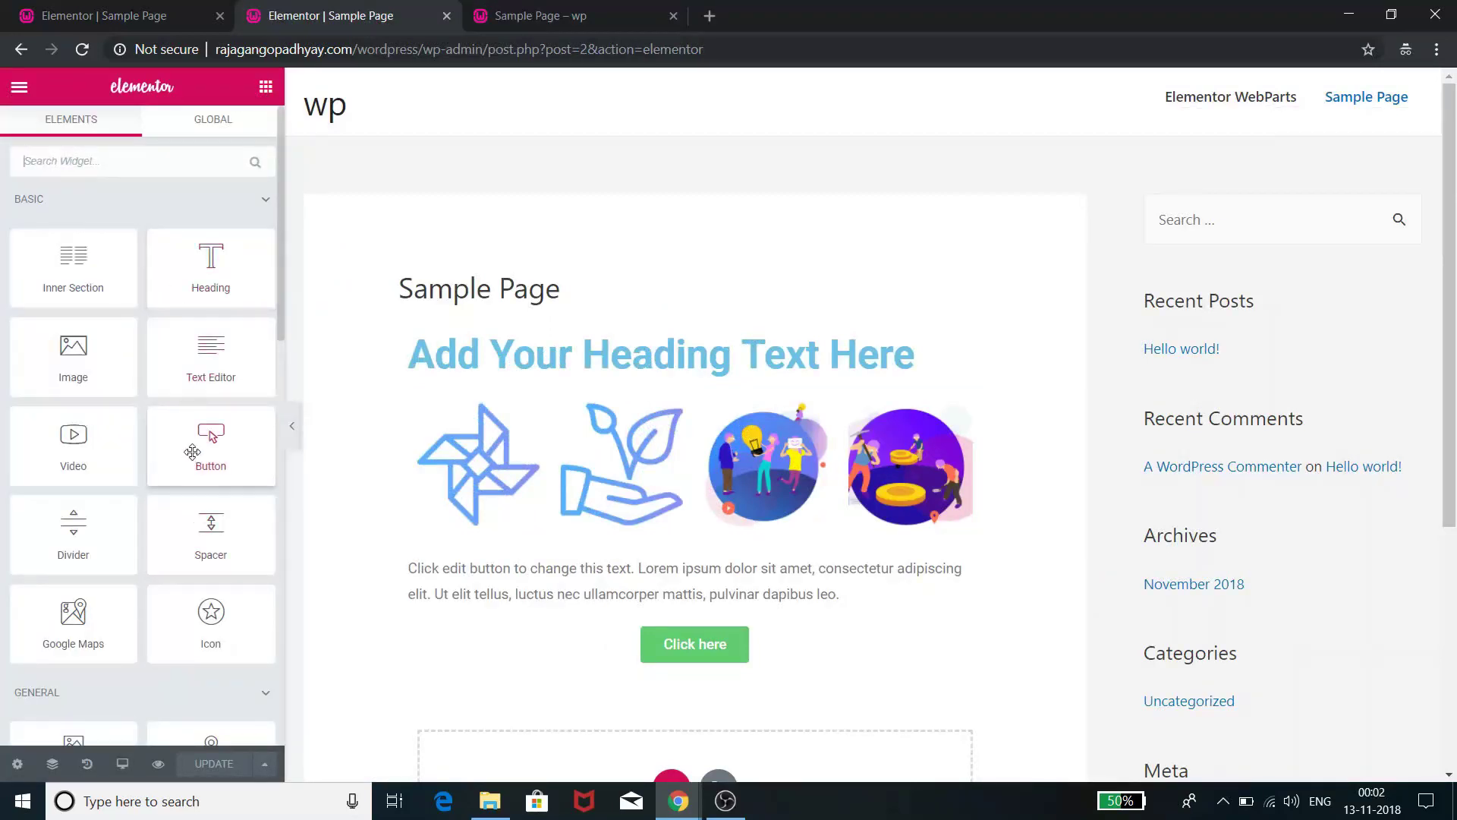
pyautogui.click(17, 91)
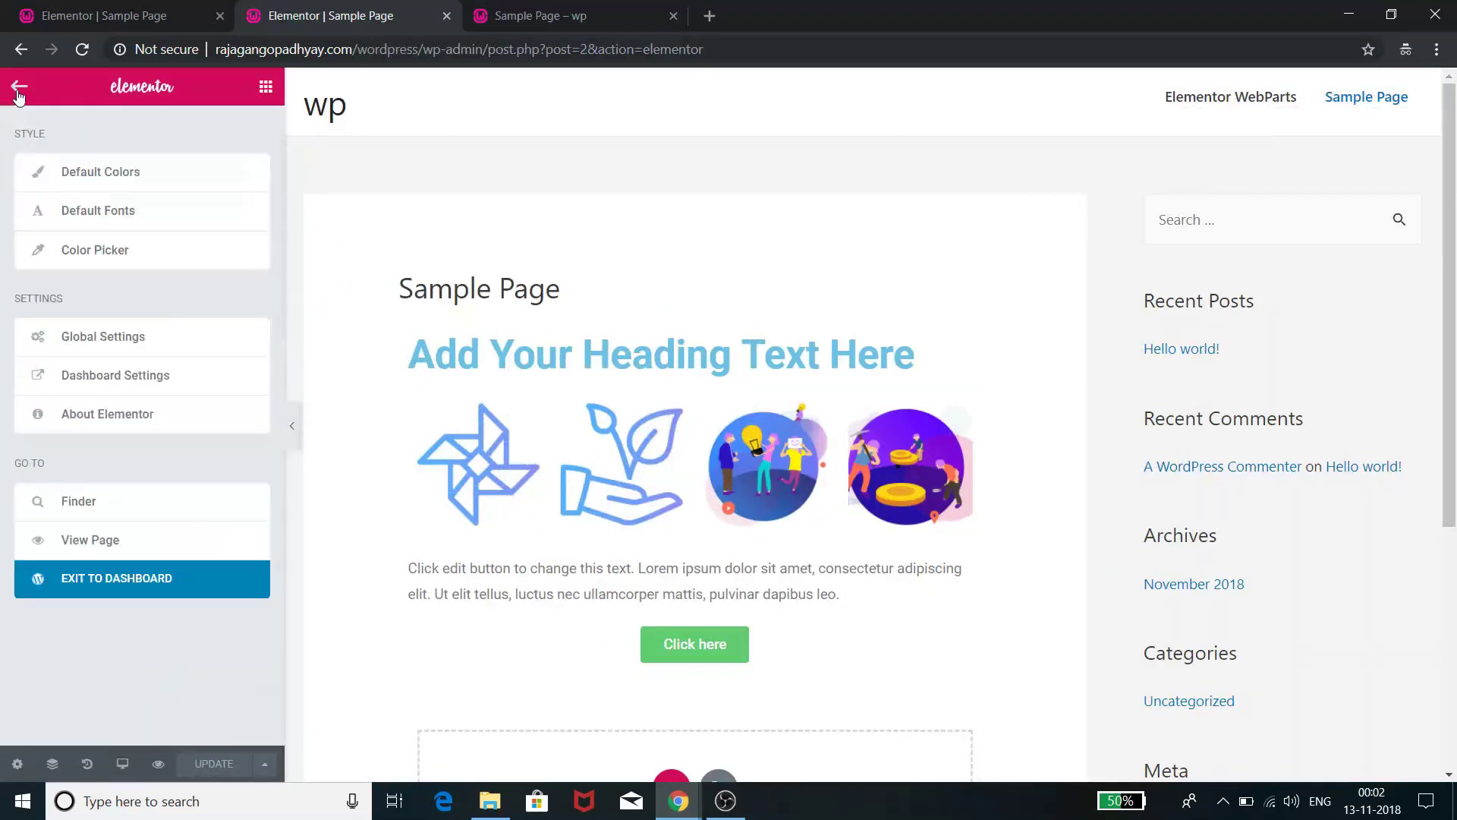
pyautogui.click(98, 173)
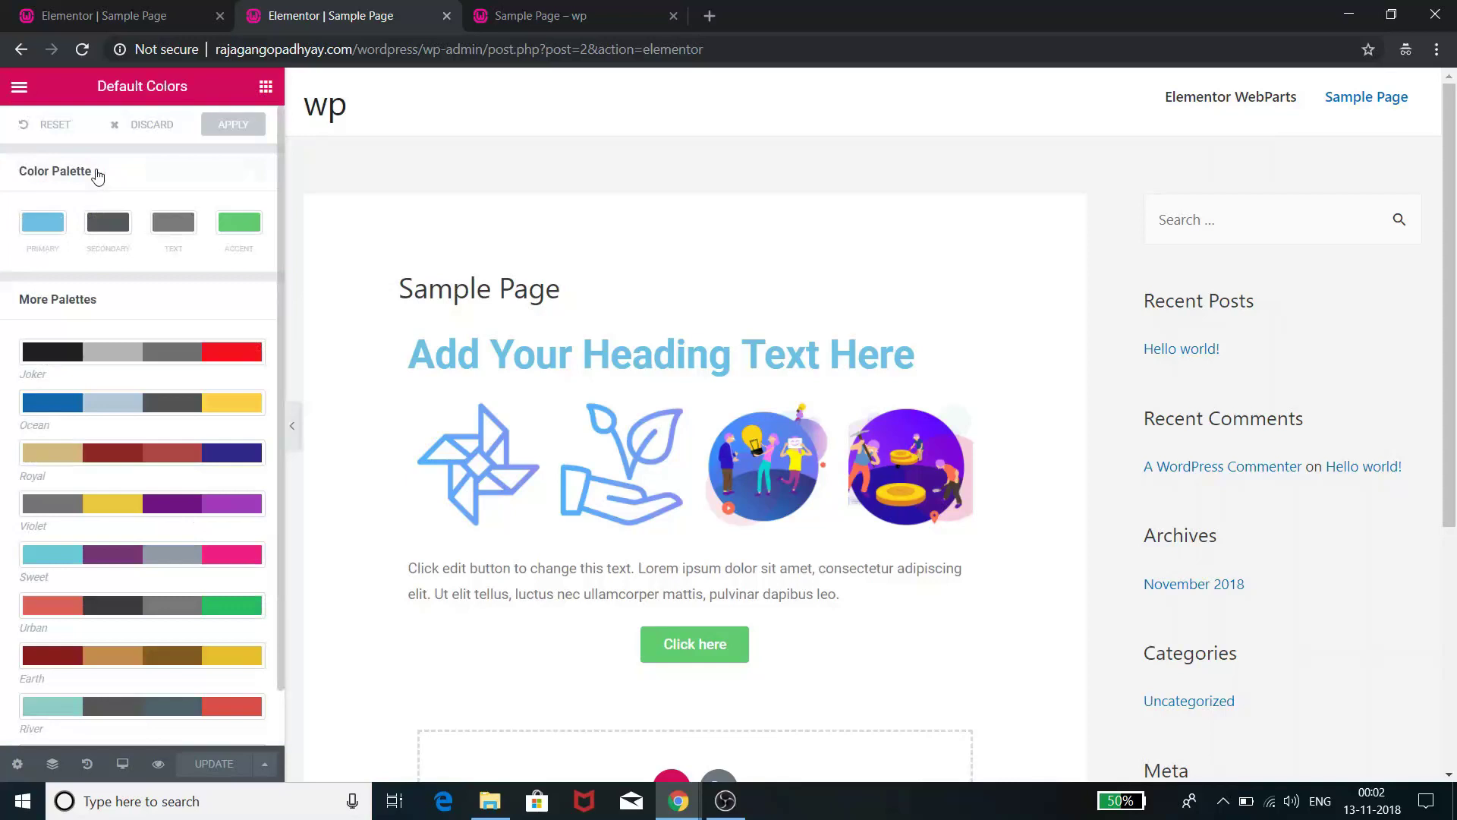
pyautogui.click(18, 89)
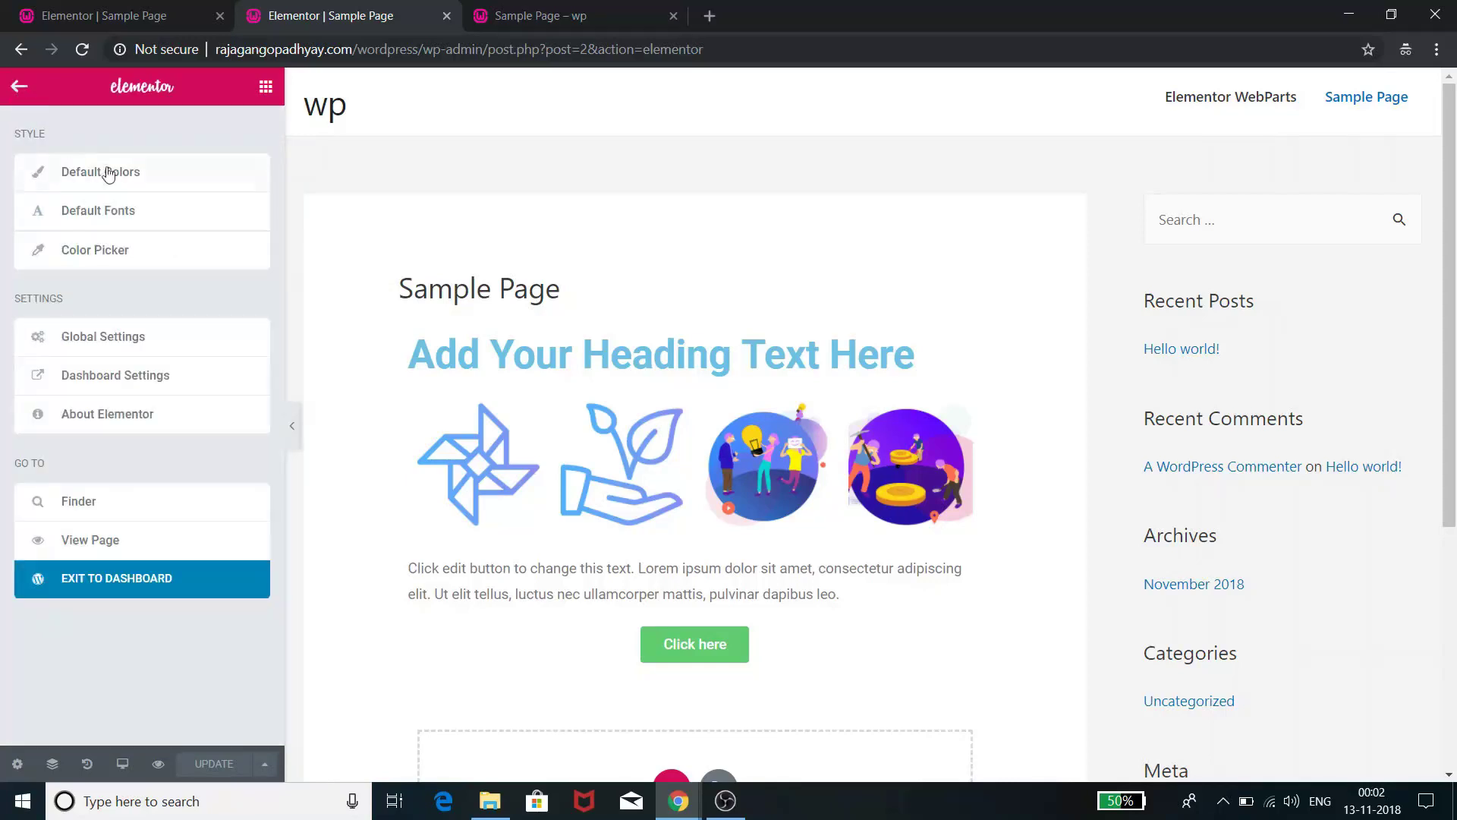
pyautogui.click(124, 218)
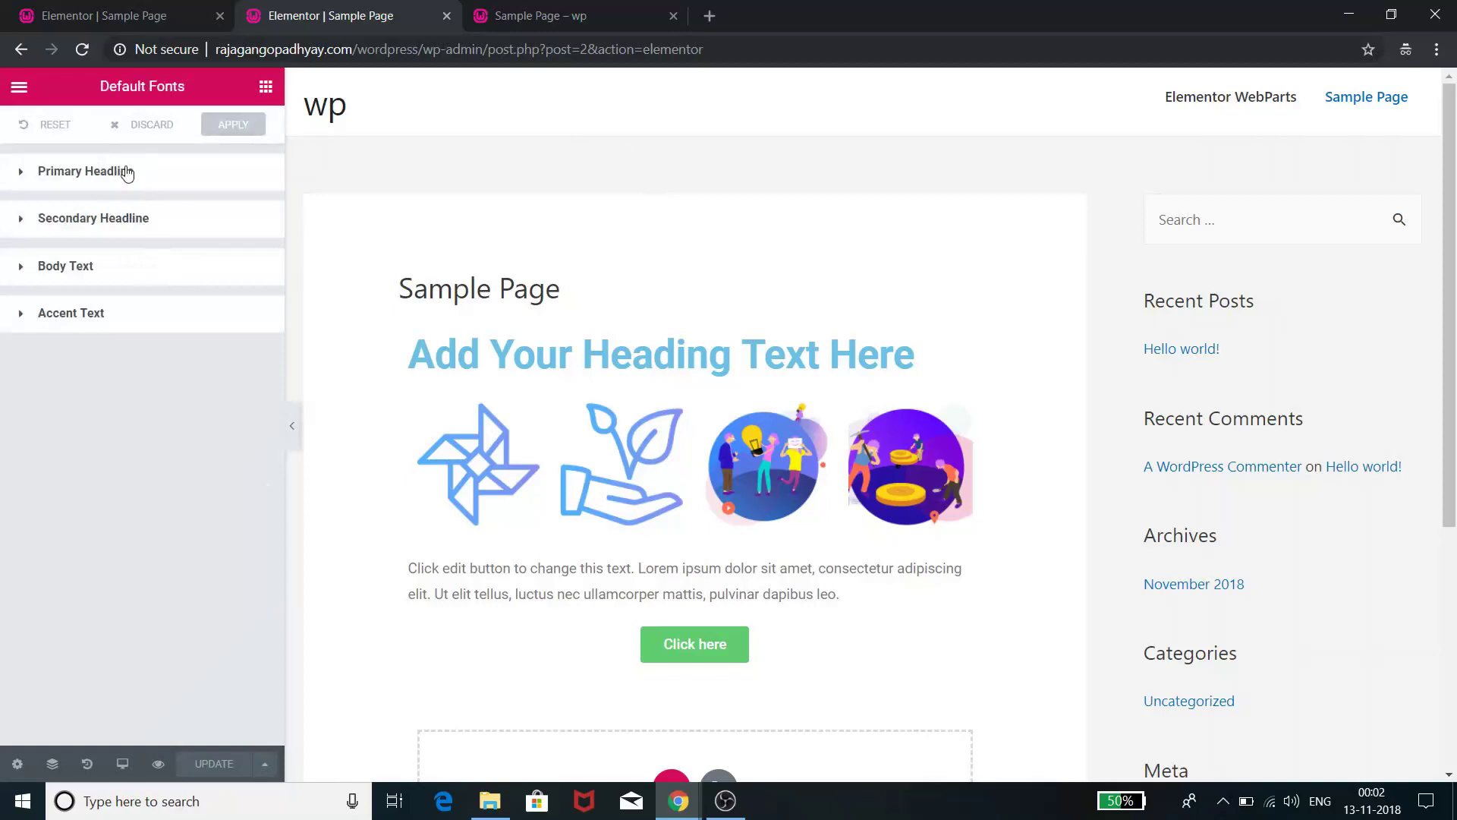
pyautogui.click(15, 92)
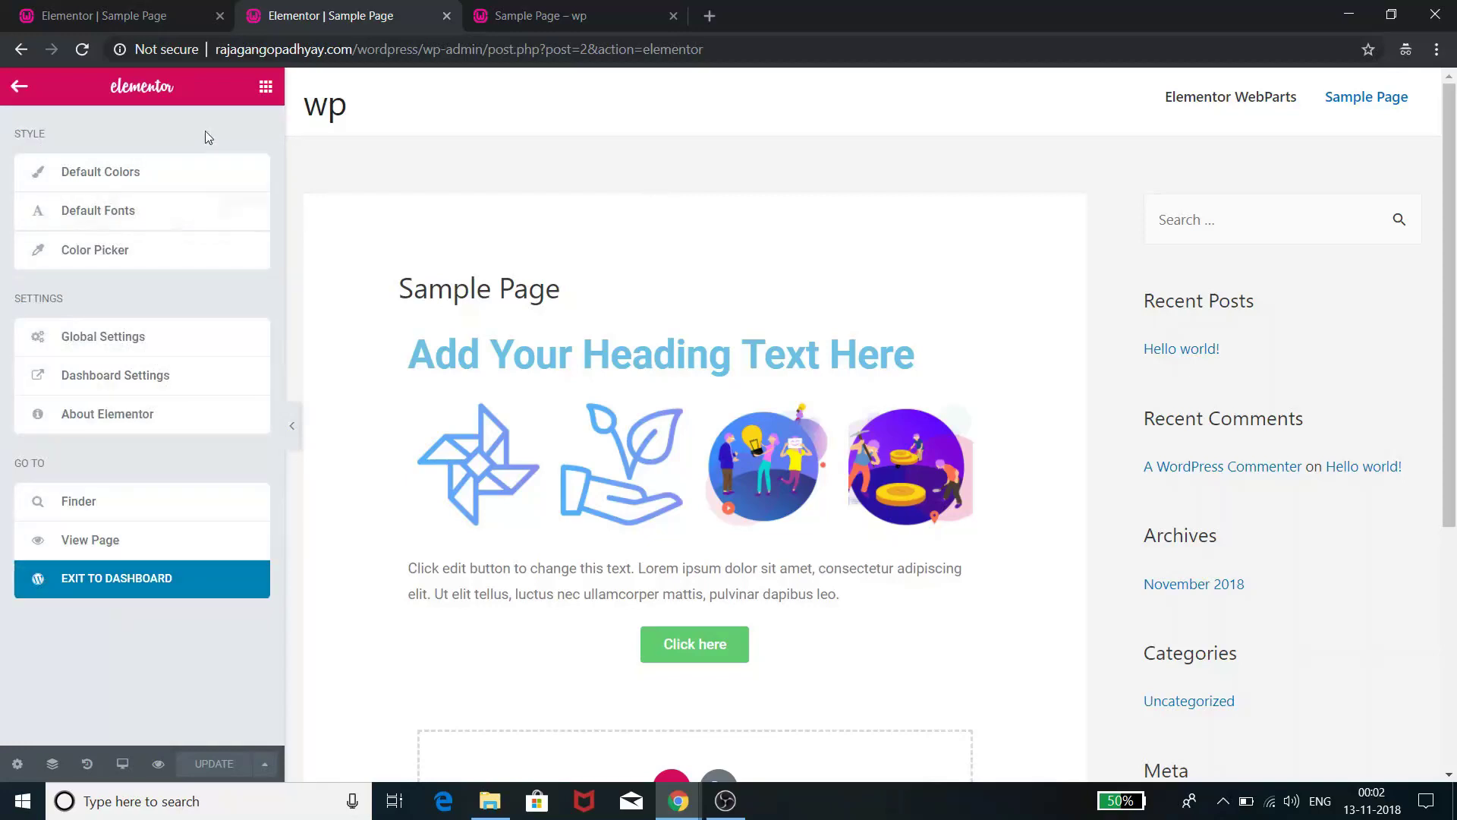
pyautogui.click(265, 88)
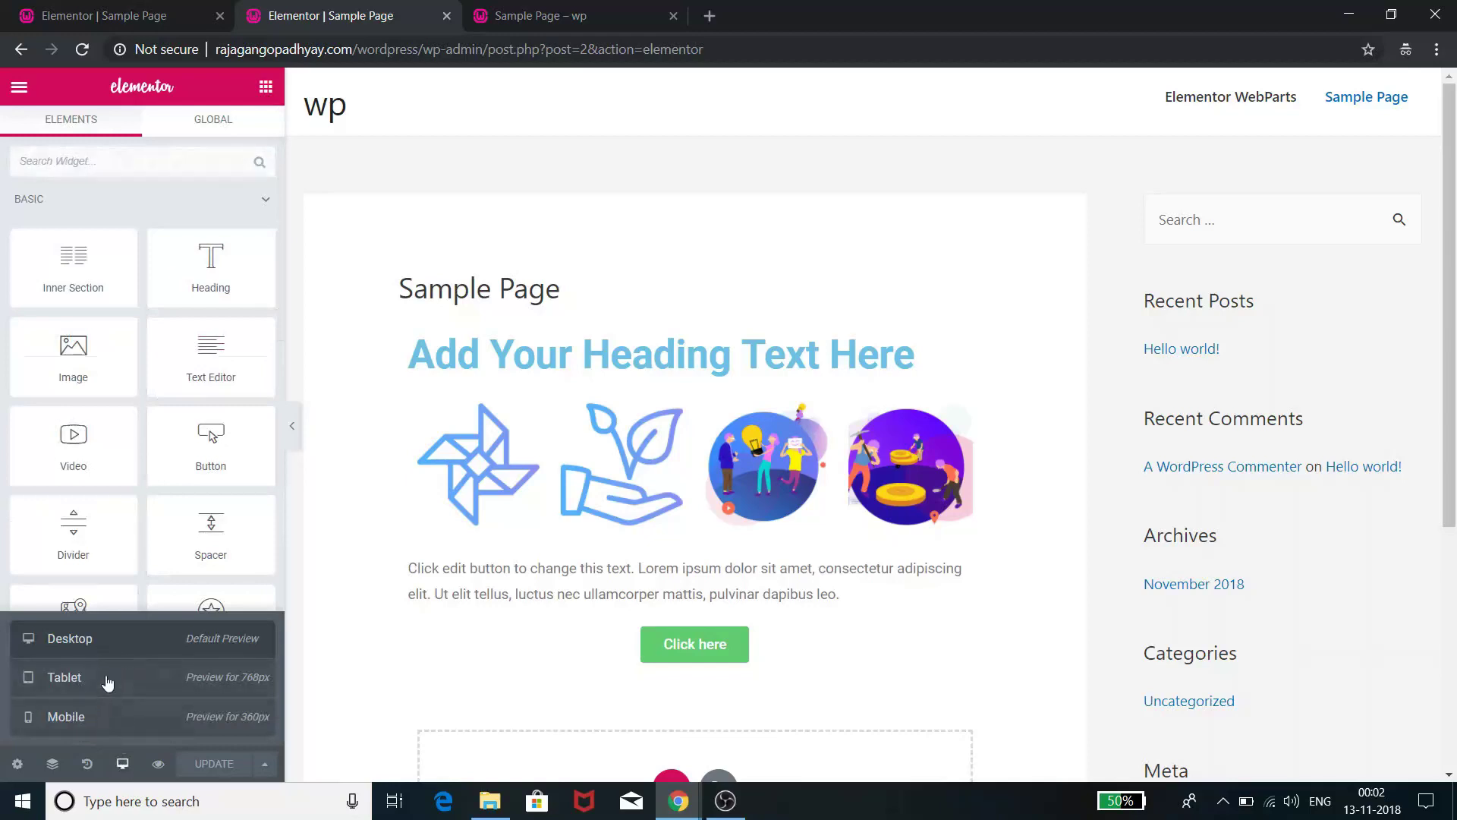
pyautogui.click(107, 682)
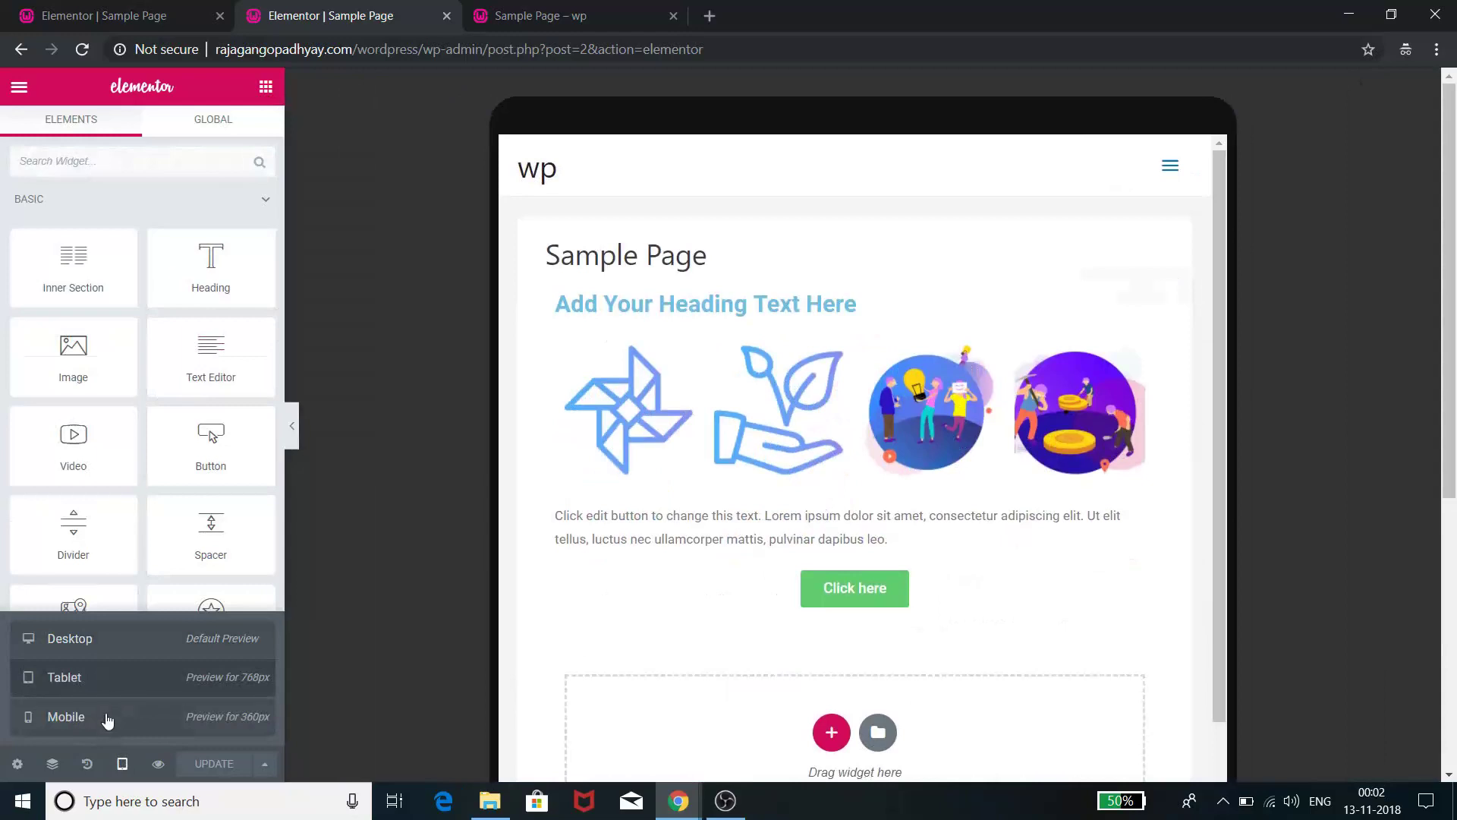
pyautogui.click(108, 720)
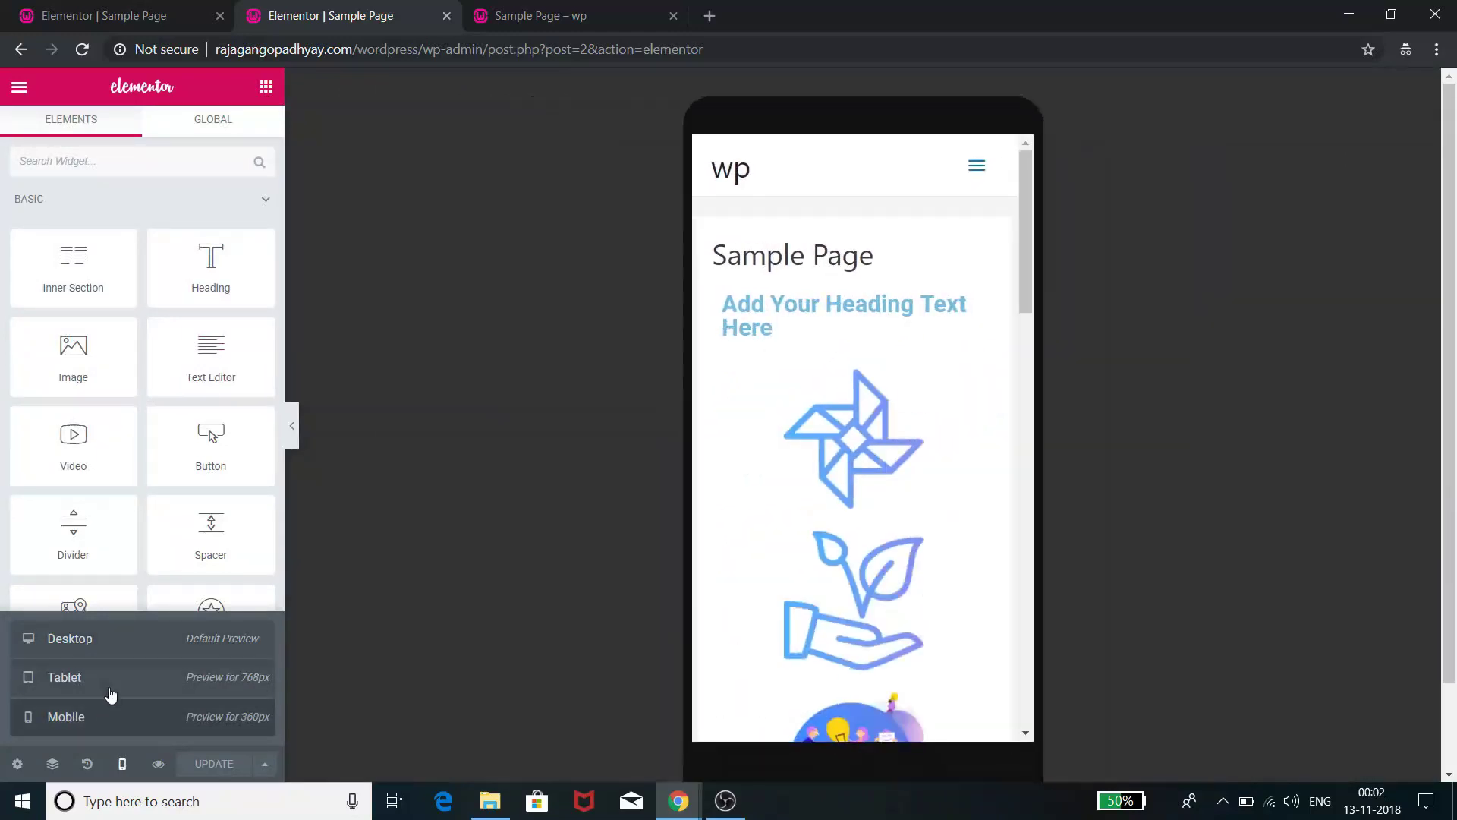
pyautogui.scroll(-9, 850, 486)
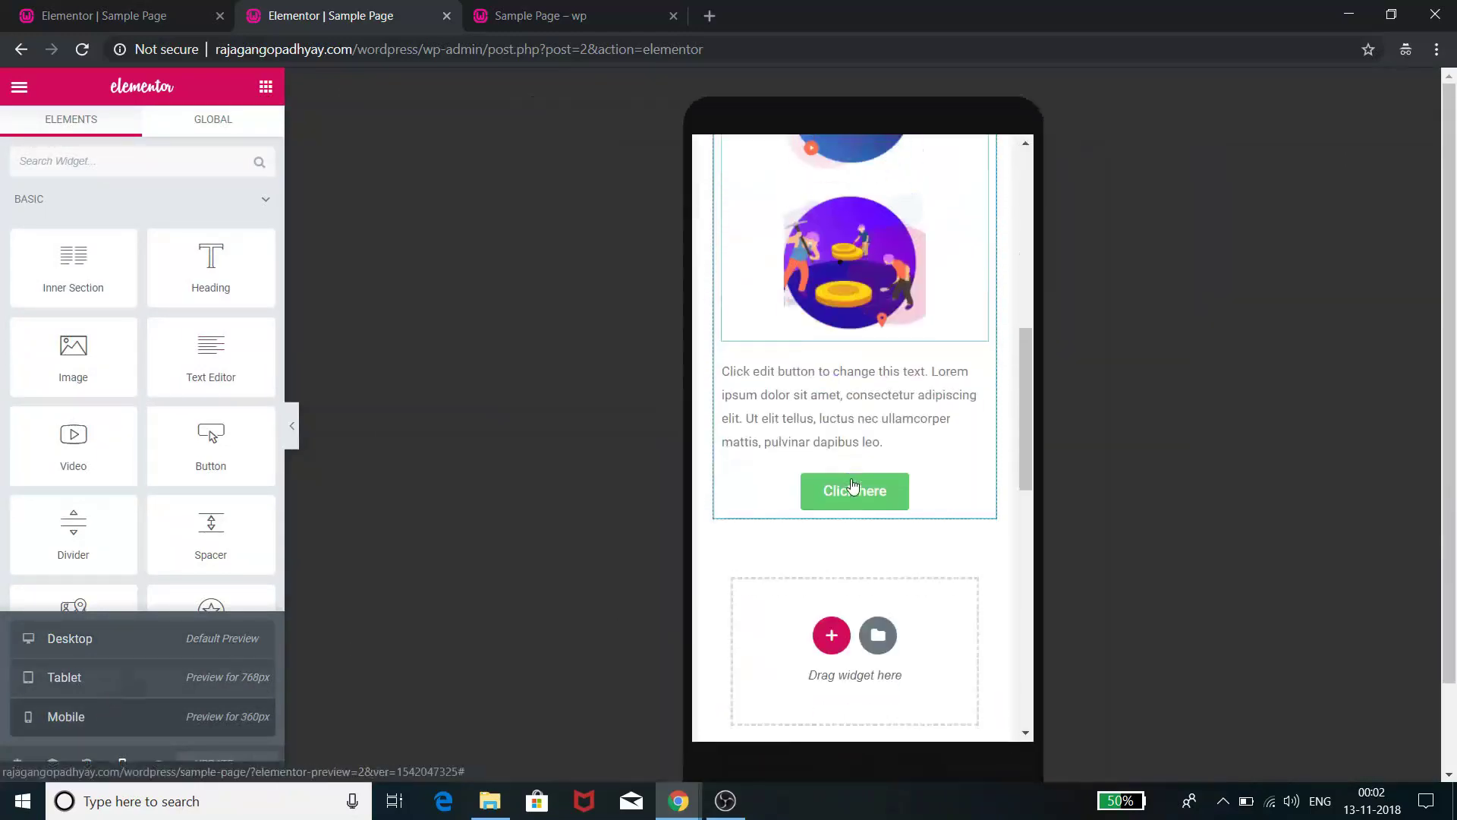
pyautogui.scroll(-10, 853, 486)
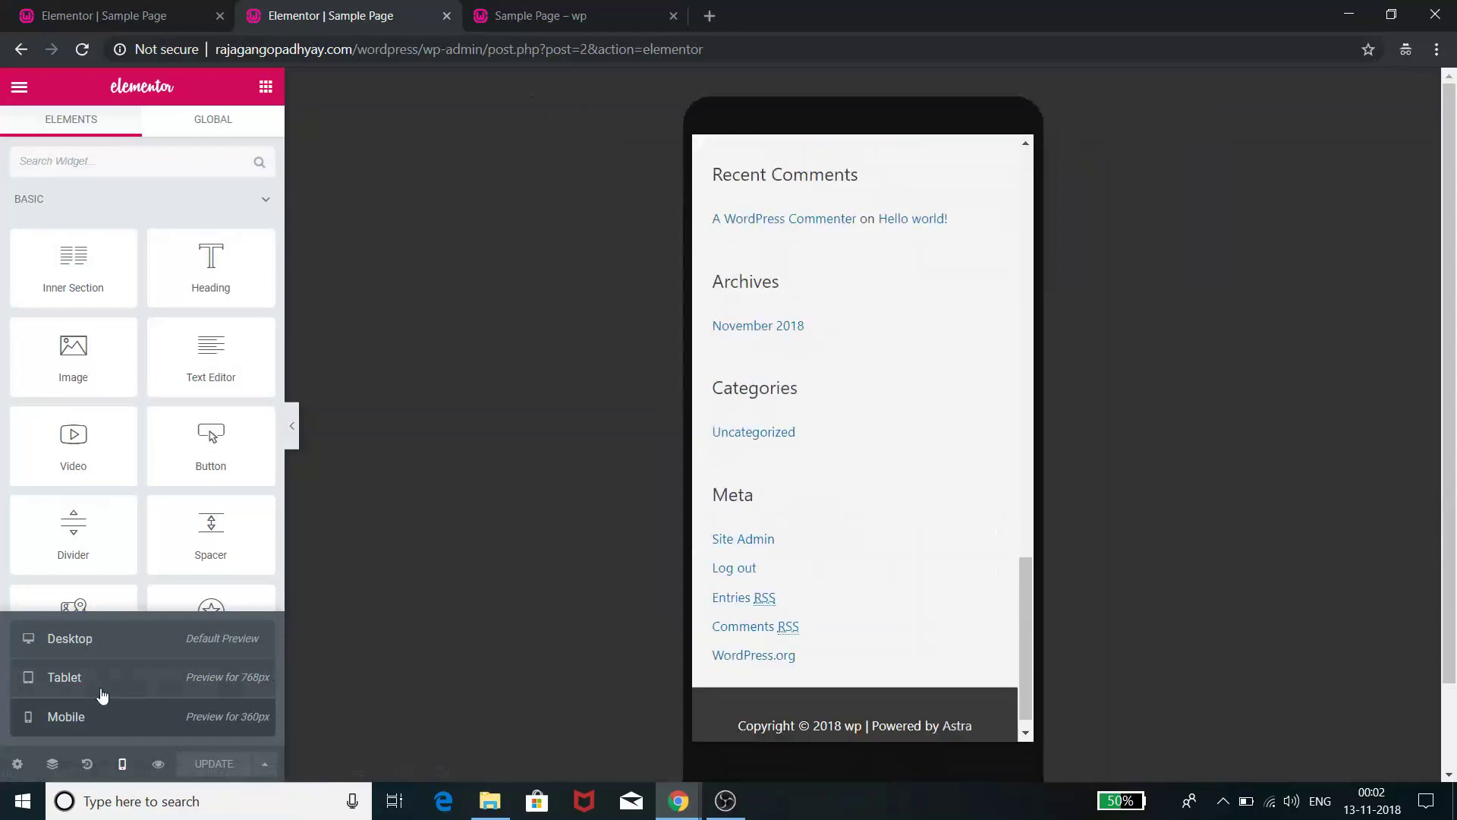
pyautogui.click(131, 640)
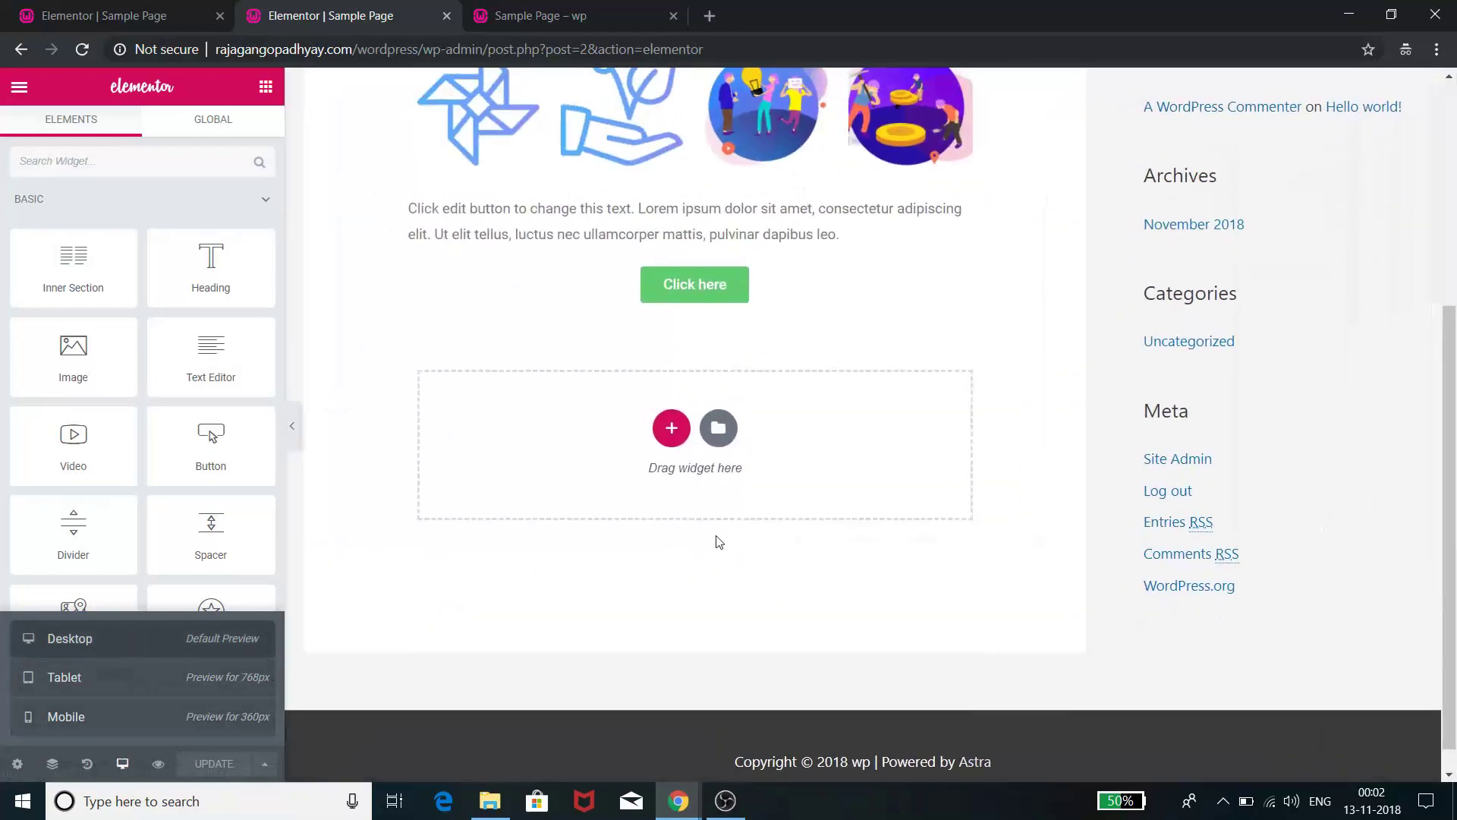
pyautogui.scroll(5, 719, 542)
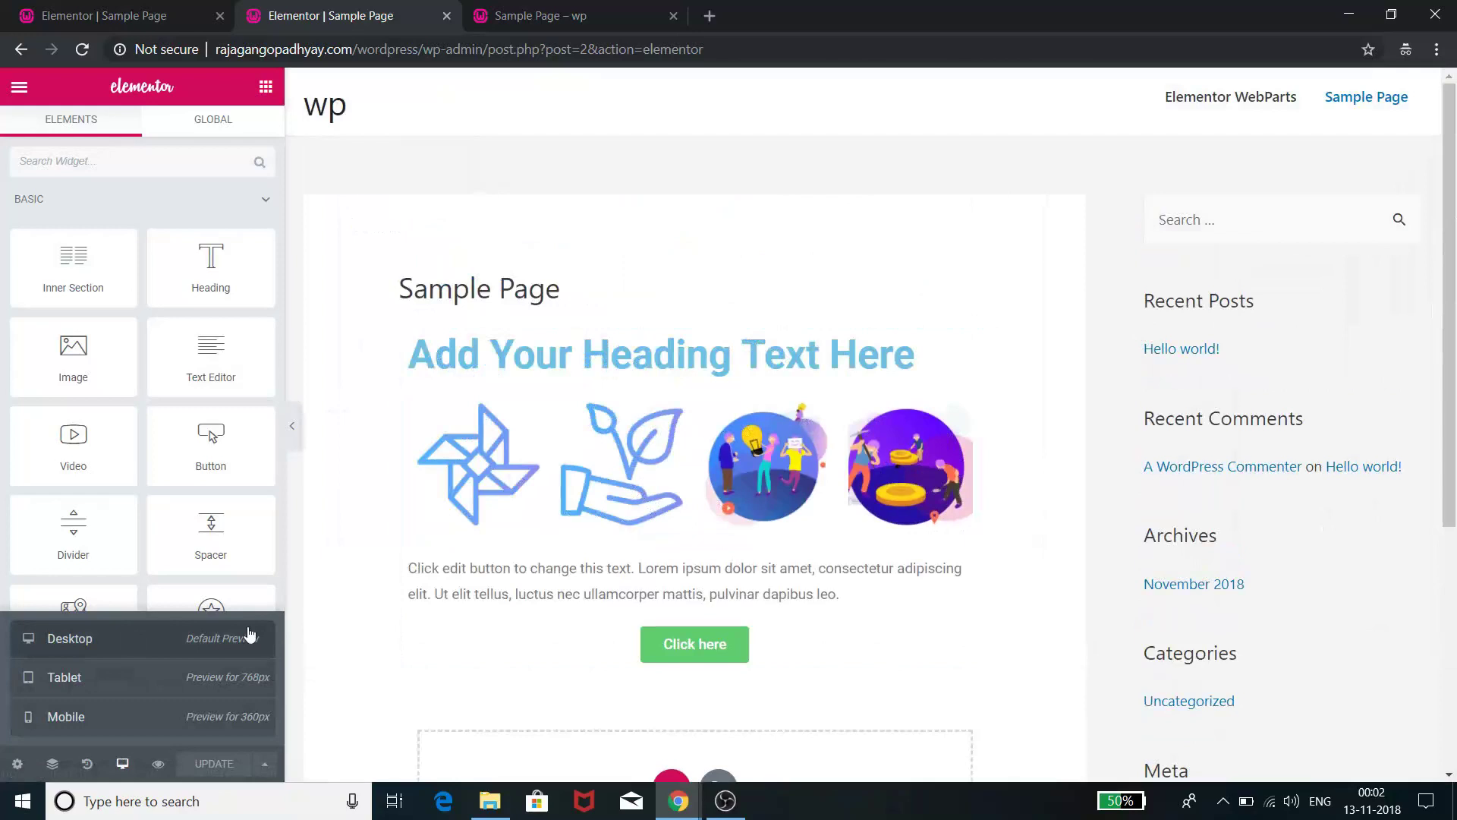
pyautogui.click(124, 775)
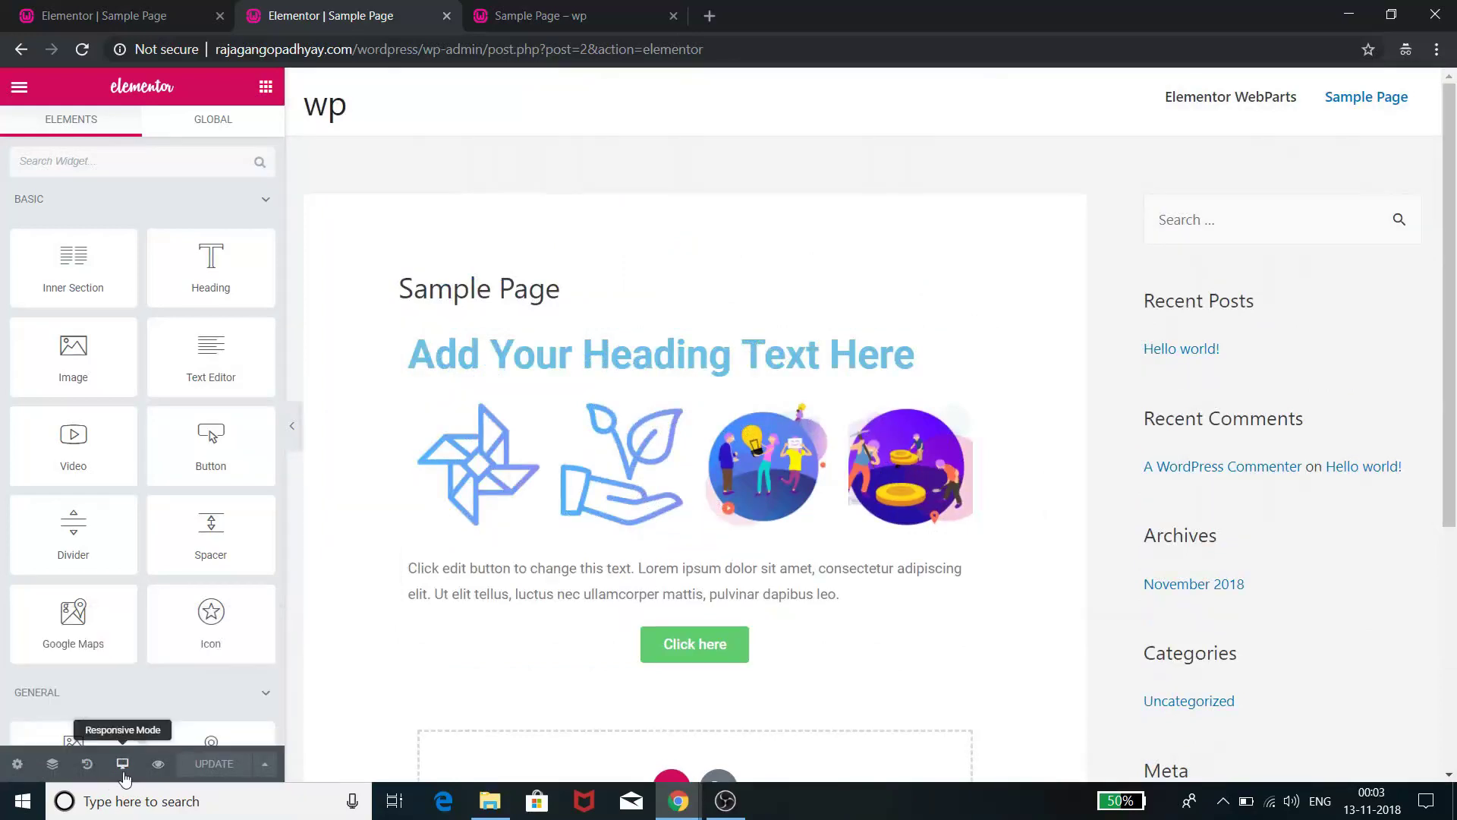
pyautogui.click(123, 774)
pyautogui.click(124, 774)
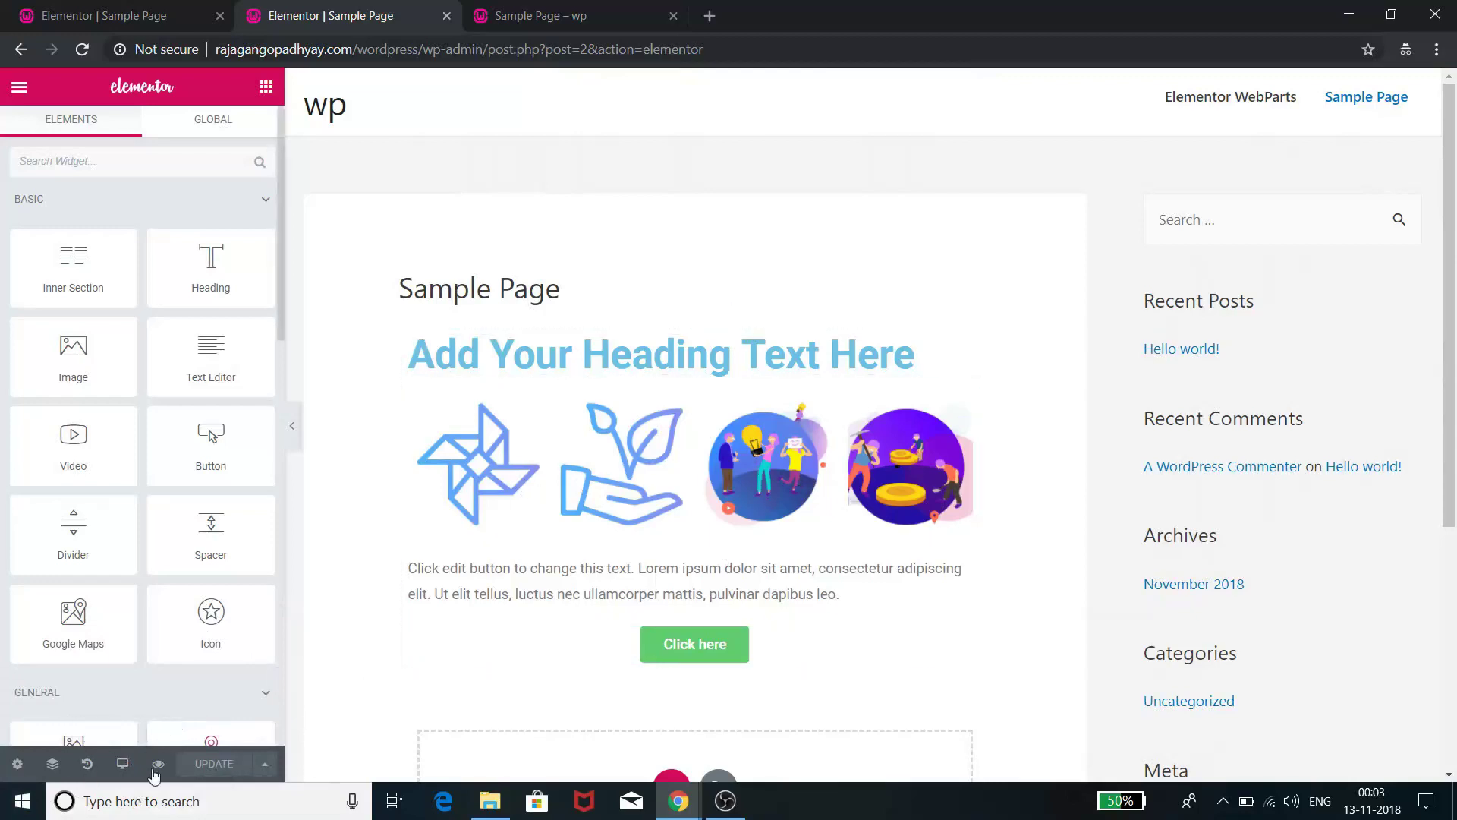
# Open the History panel, revert the page to just the heading, then restore the latest state
pyautogui.click(87, 764)
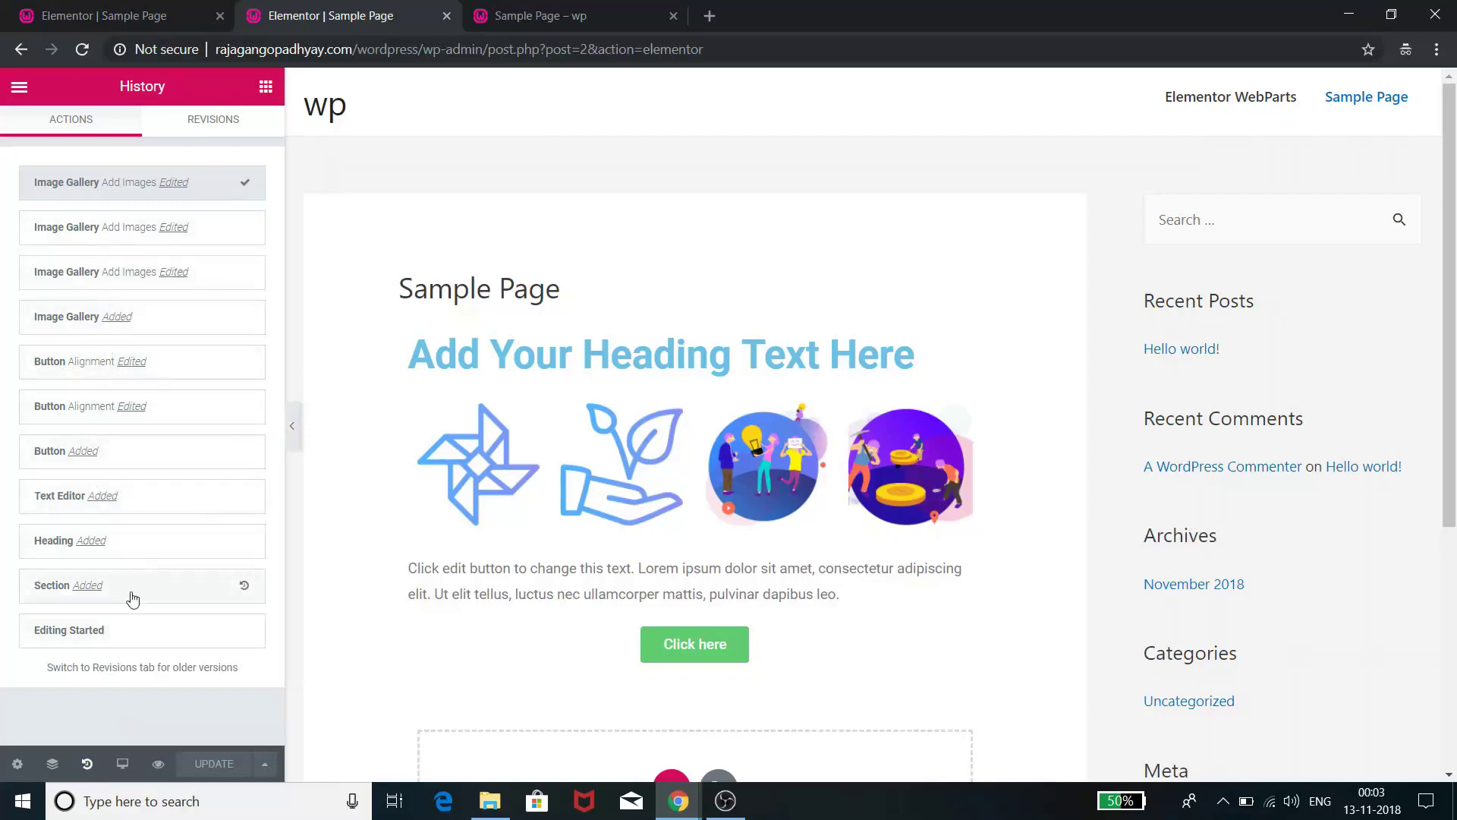
pyautogui.click(119, 546)
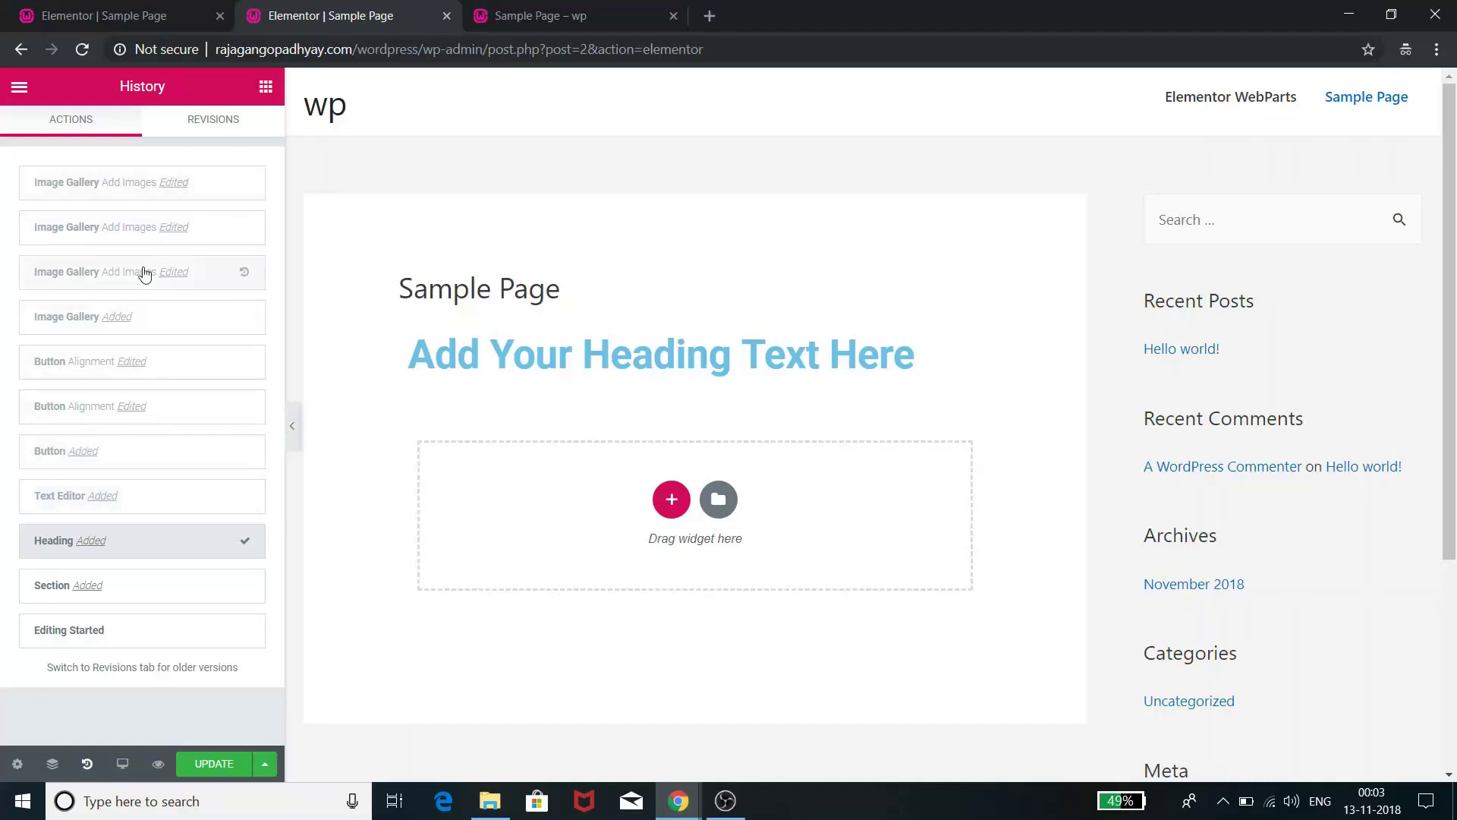
pyautogui.click(174, 186)
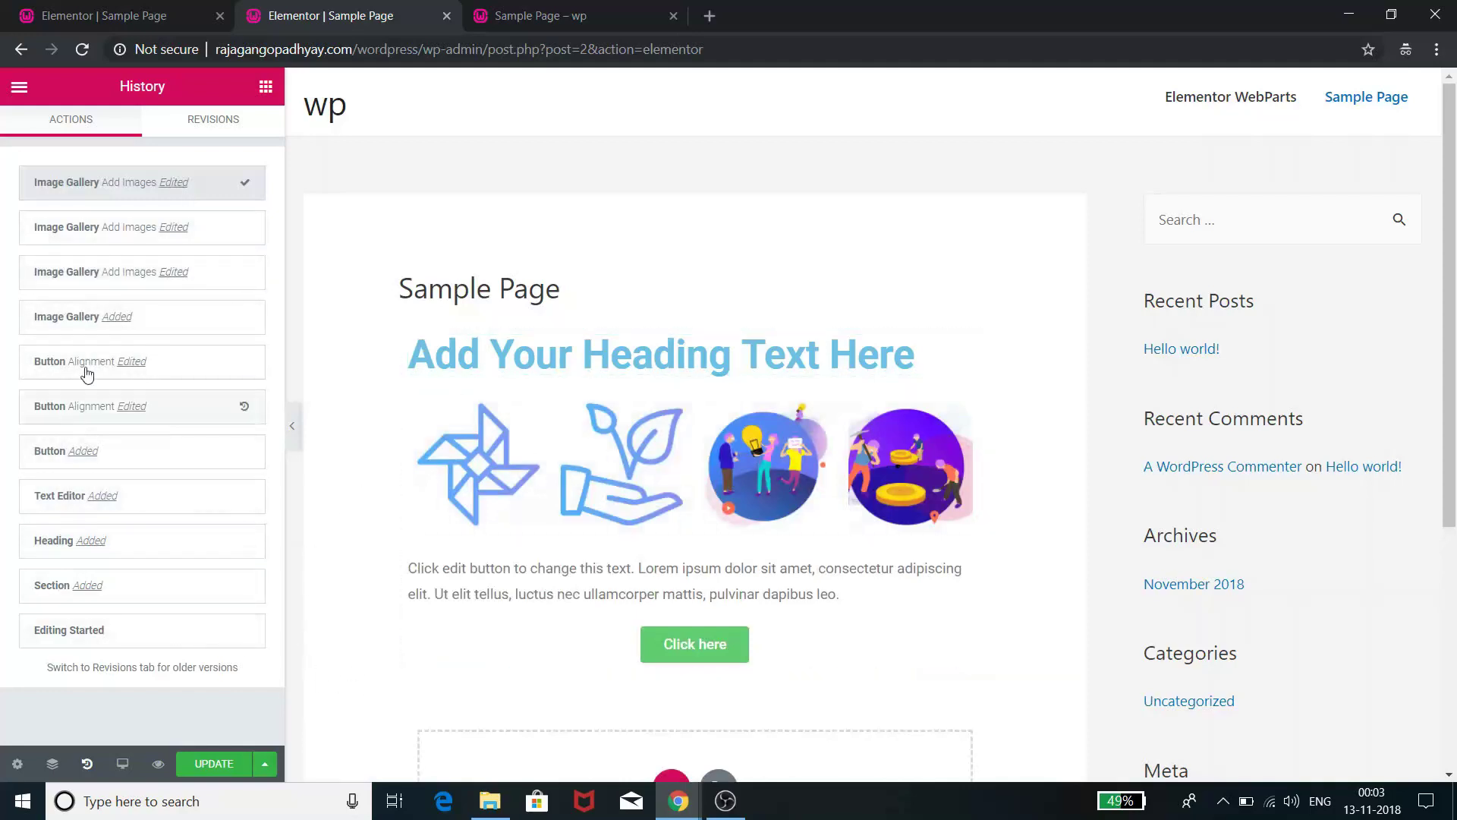
# Step back through the five-image, two-image and empty gallery versions, then return to the latest edit
pyautogui.click(143, 232)
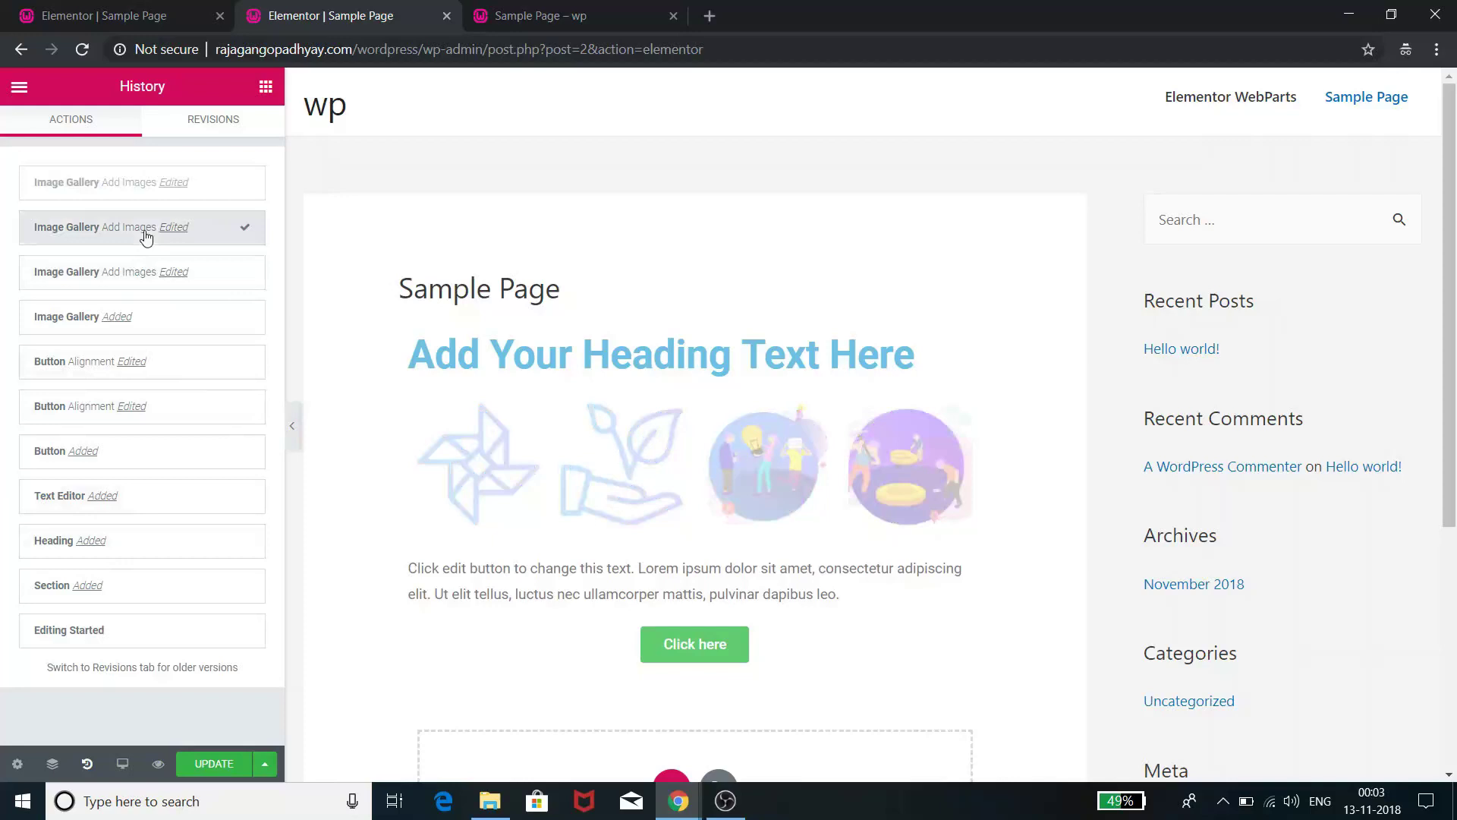
pyautogui.click(126, 279)
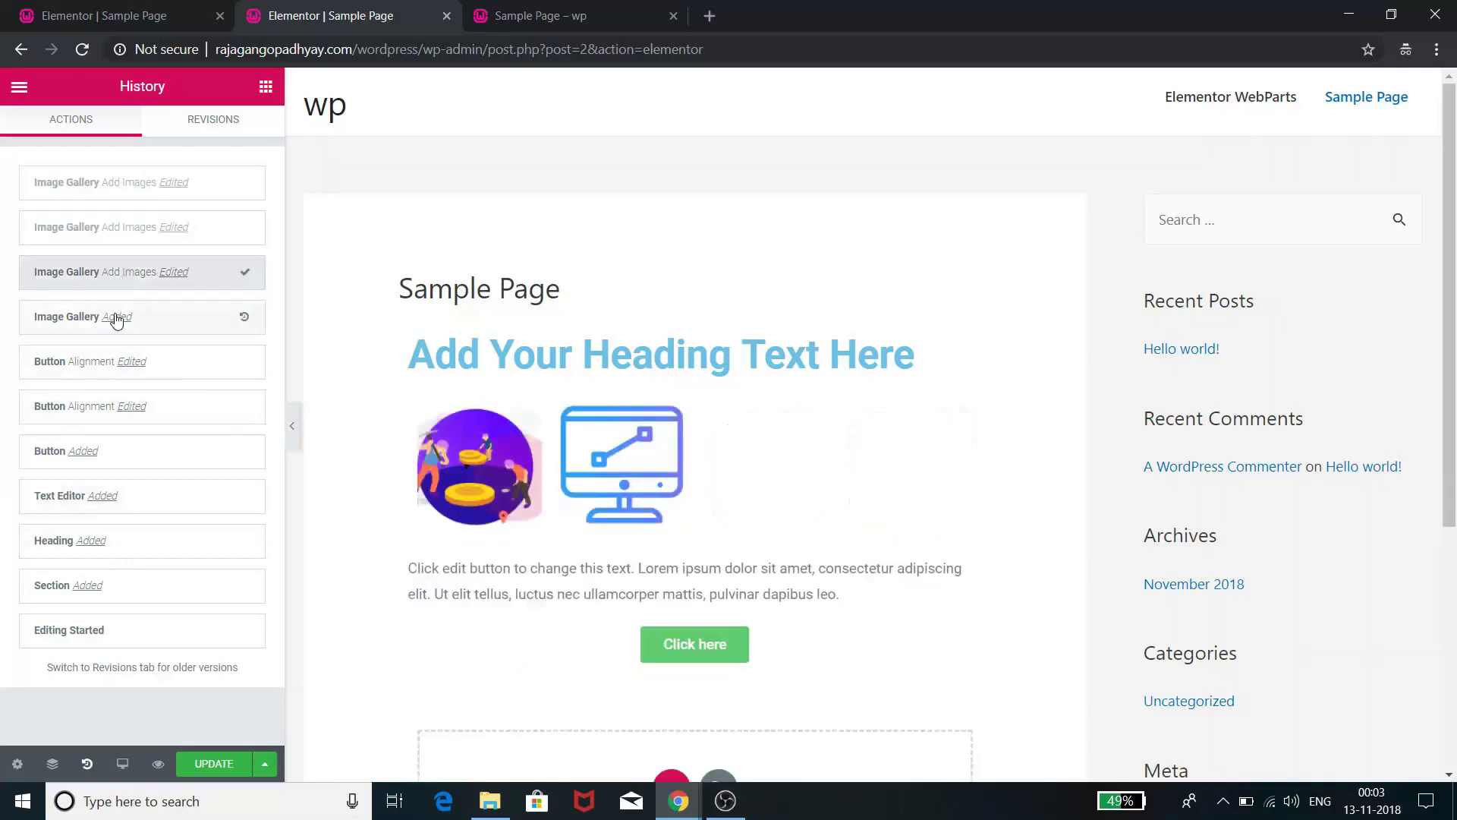
pyautogui.click(114, 317)
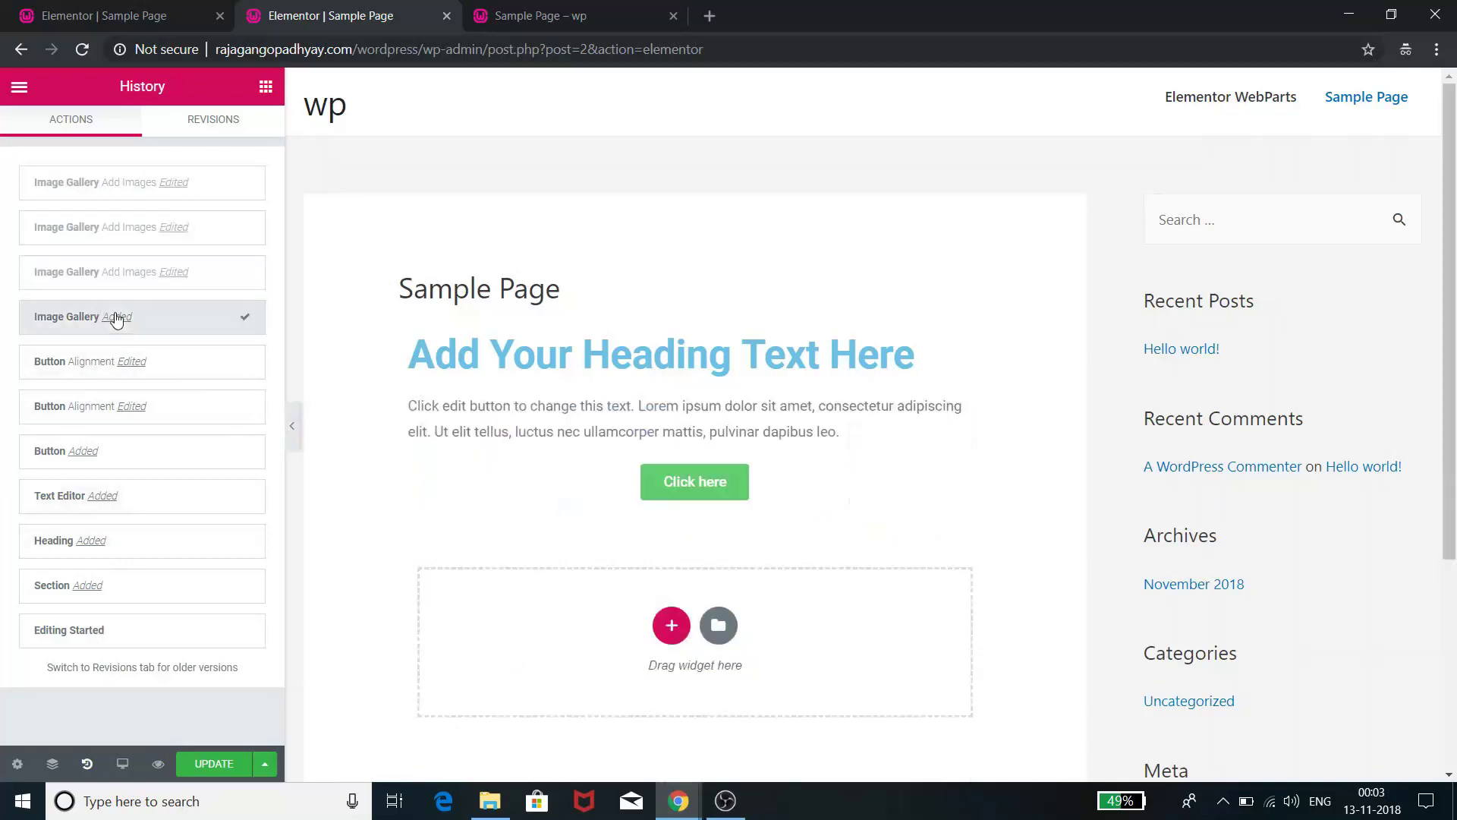
pyautogui.click(135, 451)
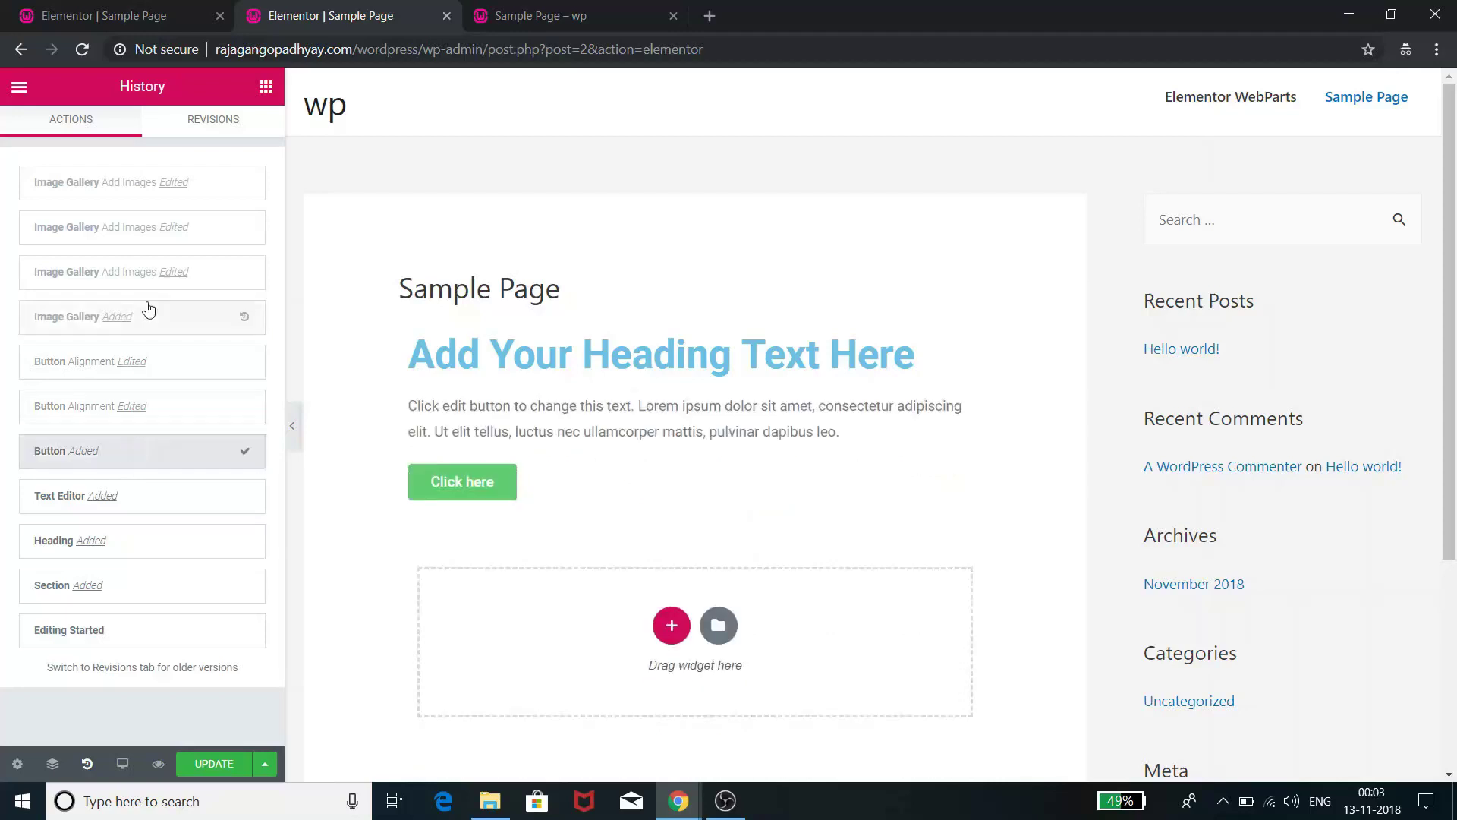
pyautogui.click(164, 195)
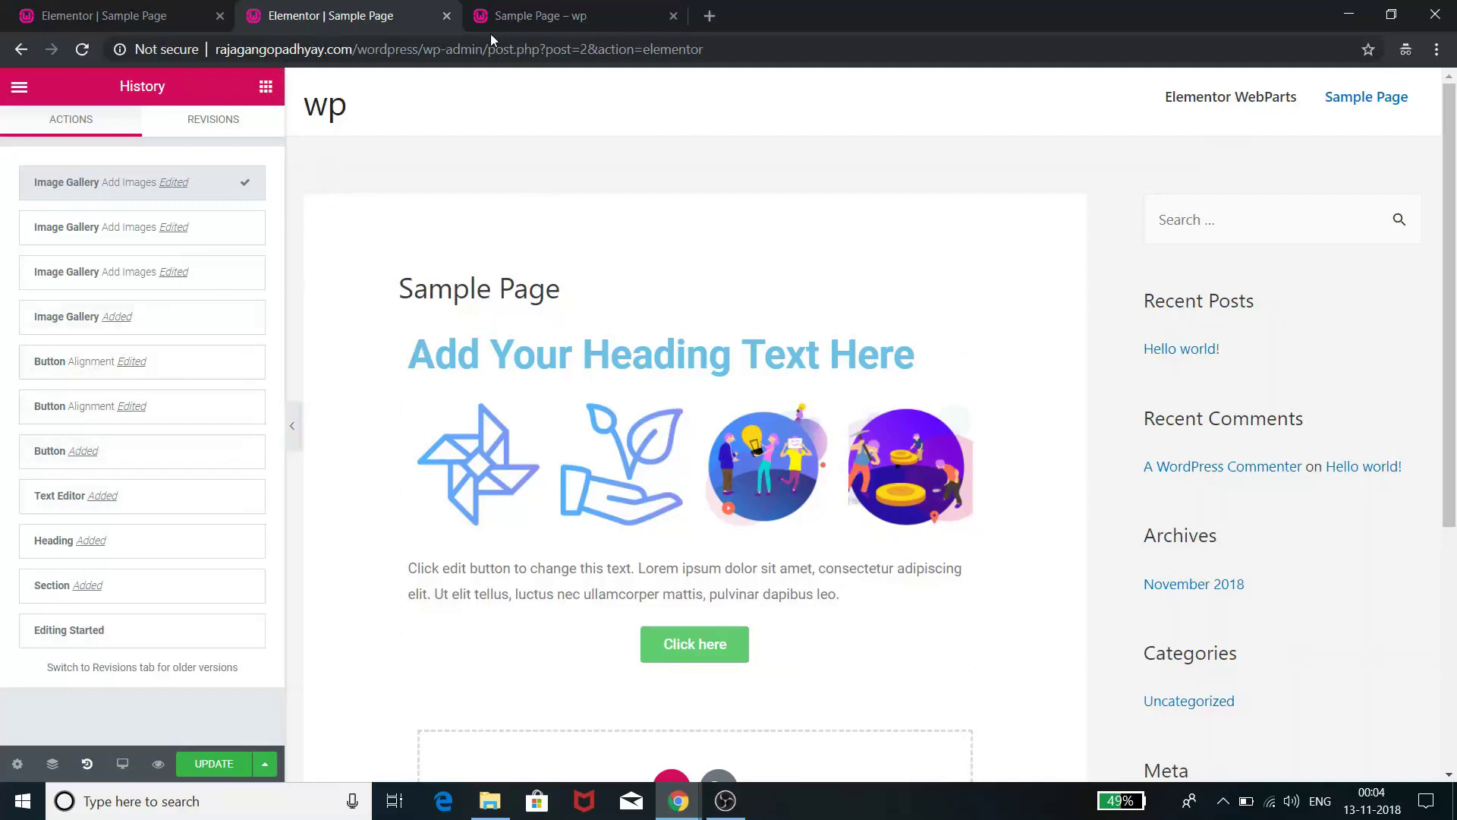
pyautogui.click(692, 803)
pyautogui.click(990, 723)
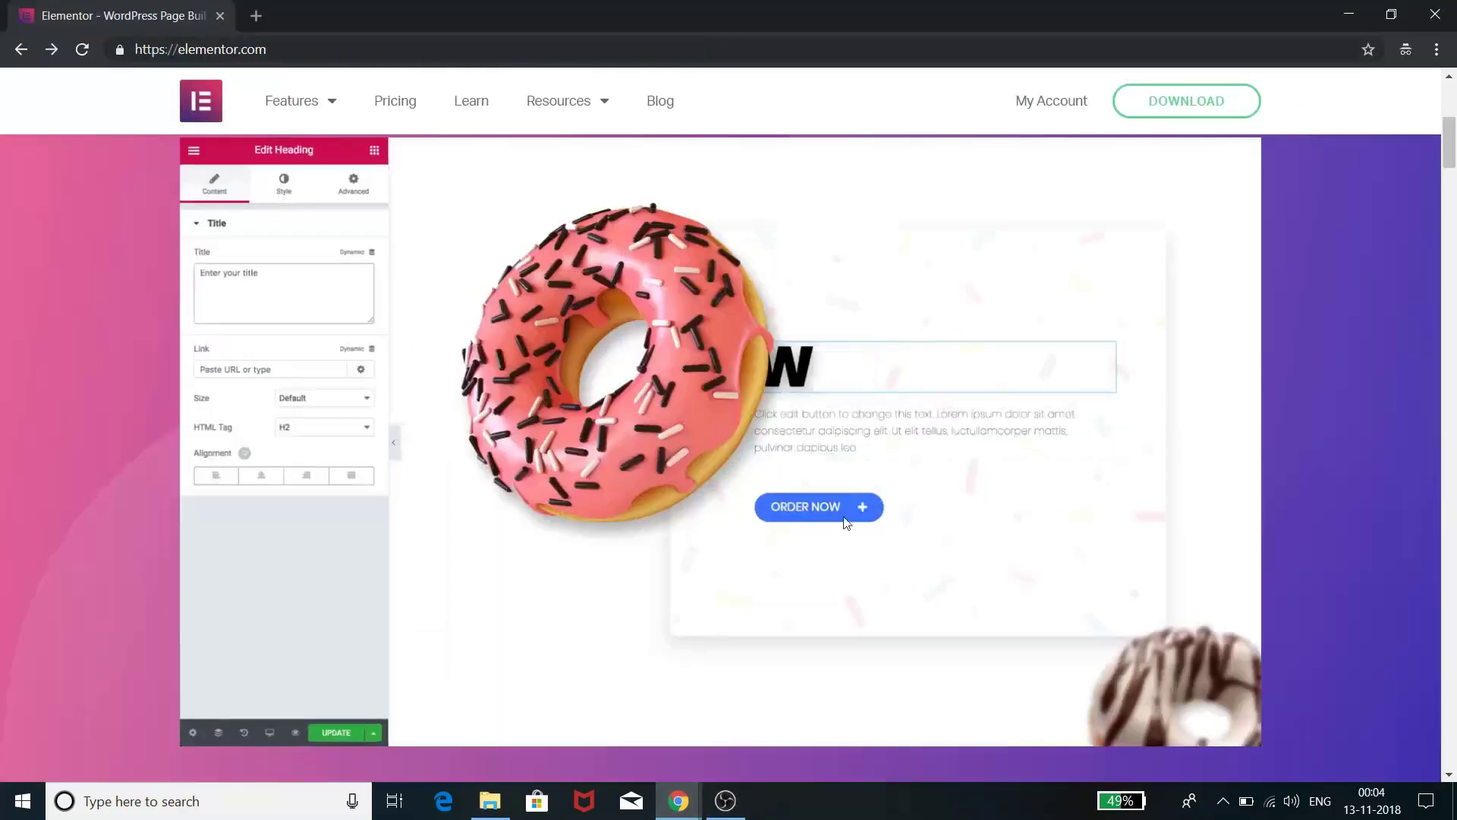
pyautogui.scroll(6, 799, 398)
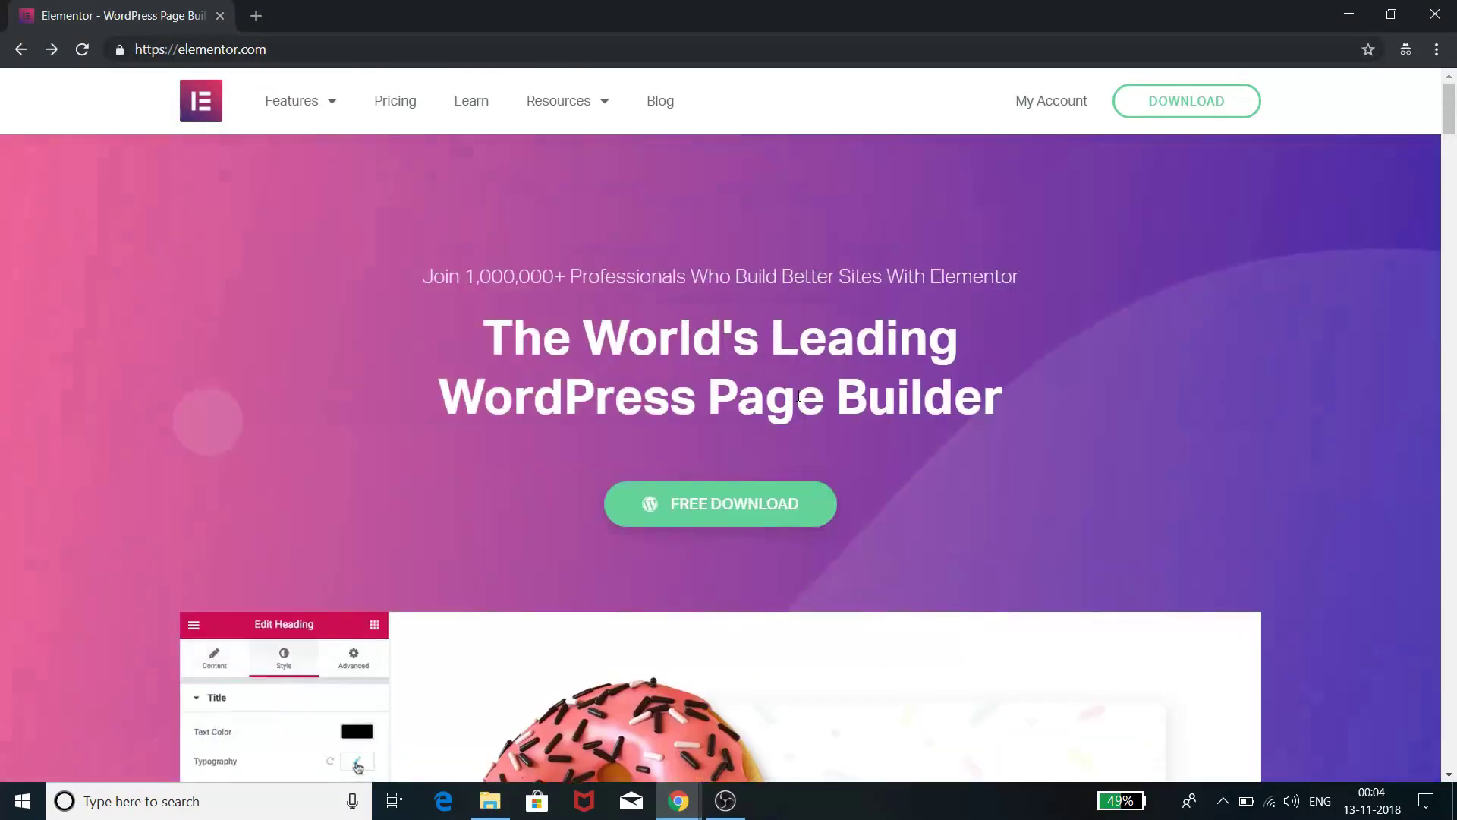
pyautogui.scroll(-7, 778, 375)
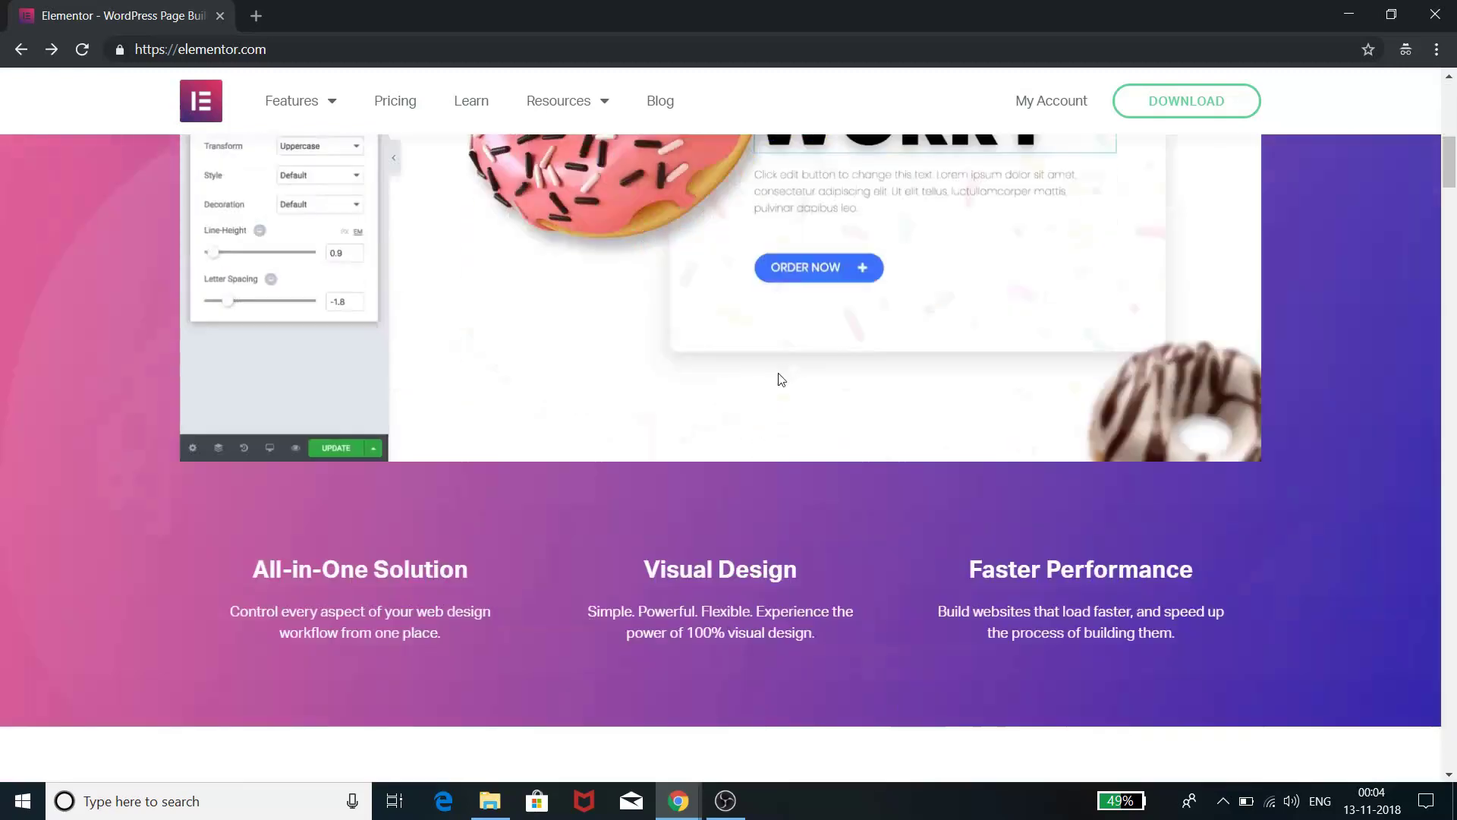
pyautogui.scroll(-5, 782, 368)
pyautogui.scroll(-6, 776, 363)
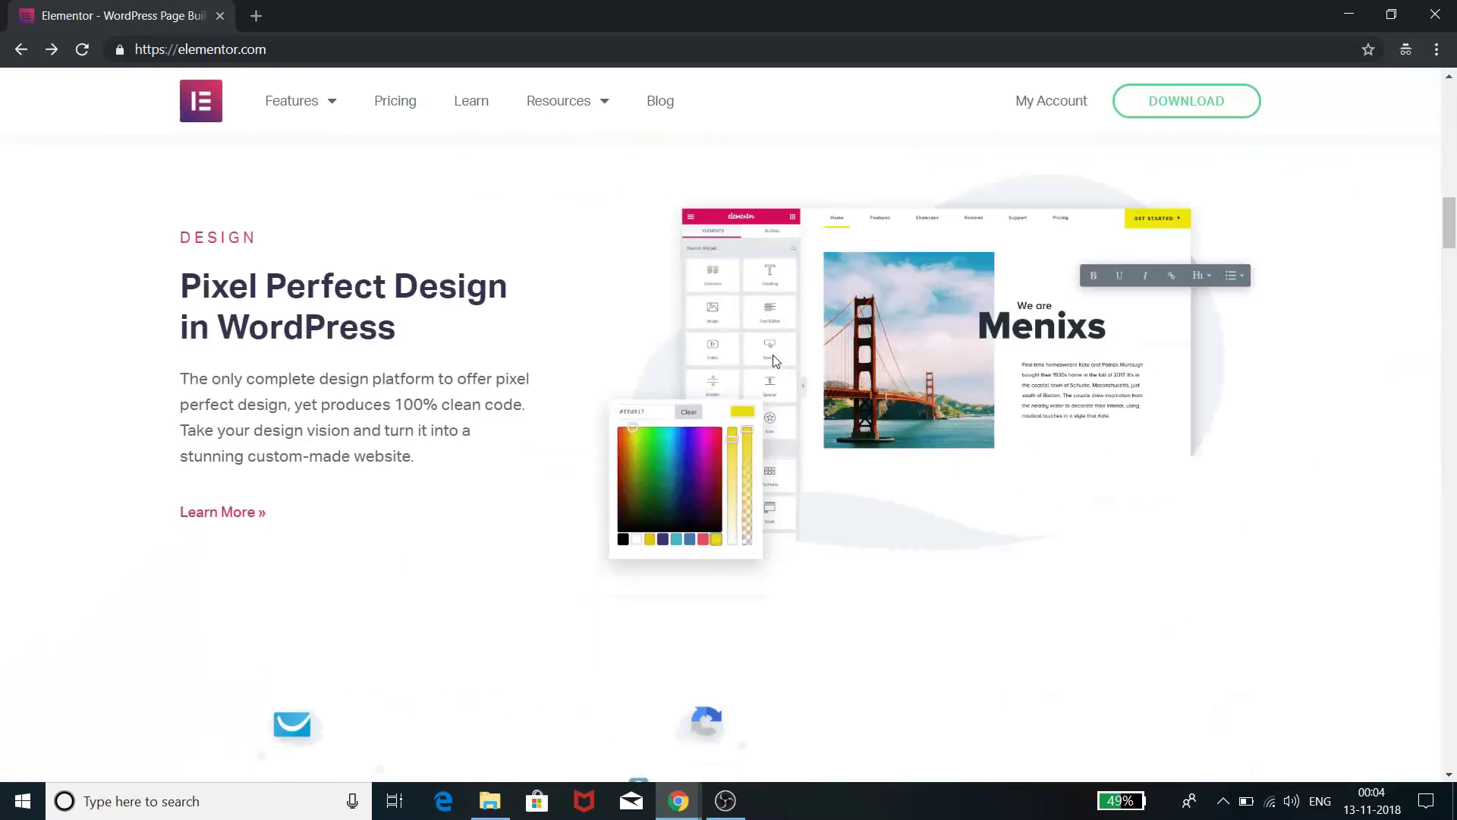
pyautogui.scroll(6, 772, 357)
pyautogui.click(414, 102)
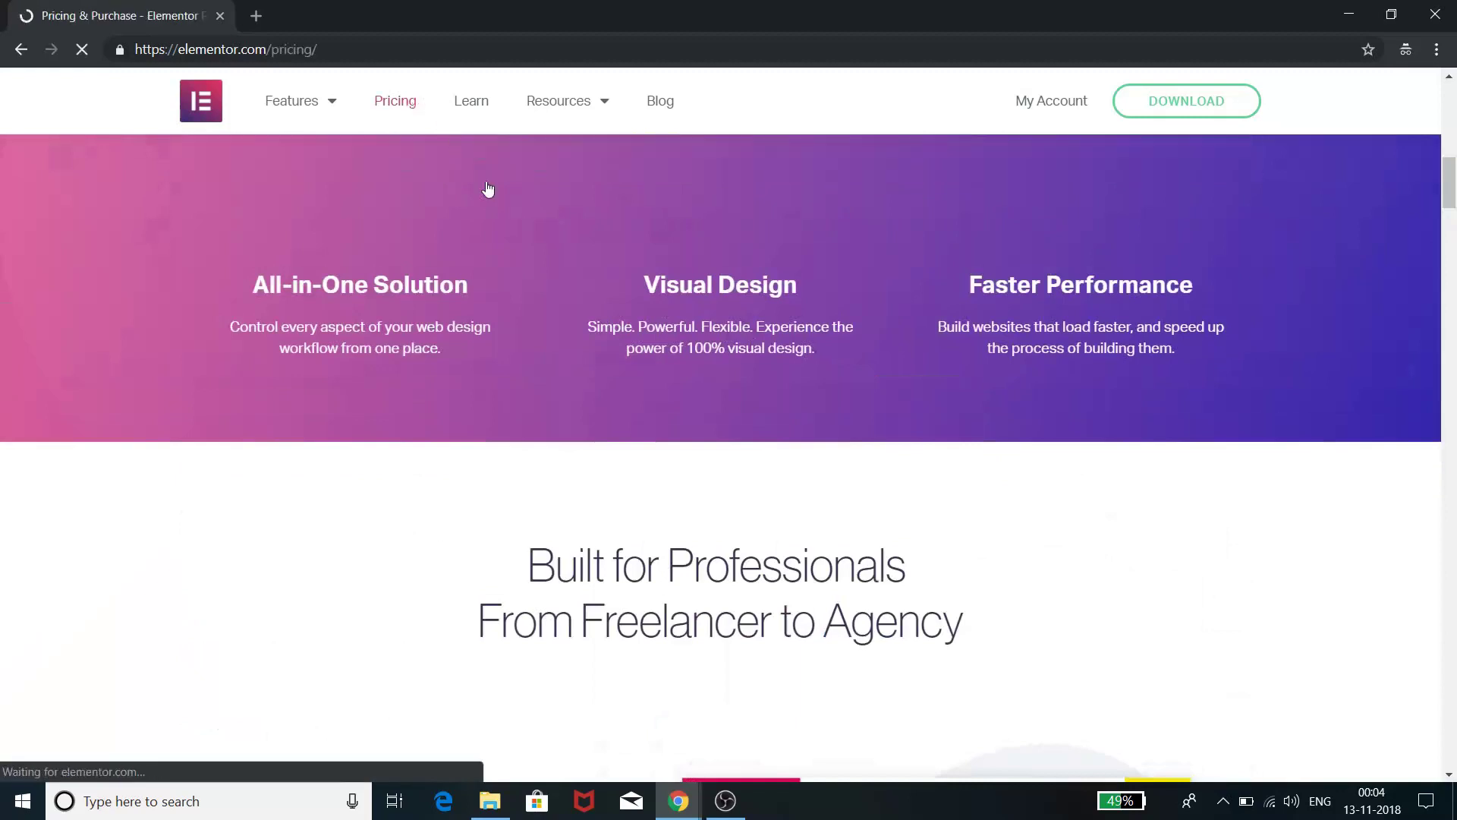
pyautogui.scroll(-5, 645, 429)
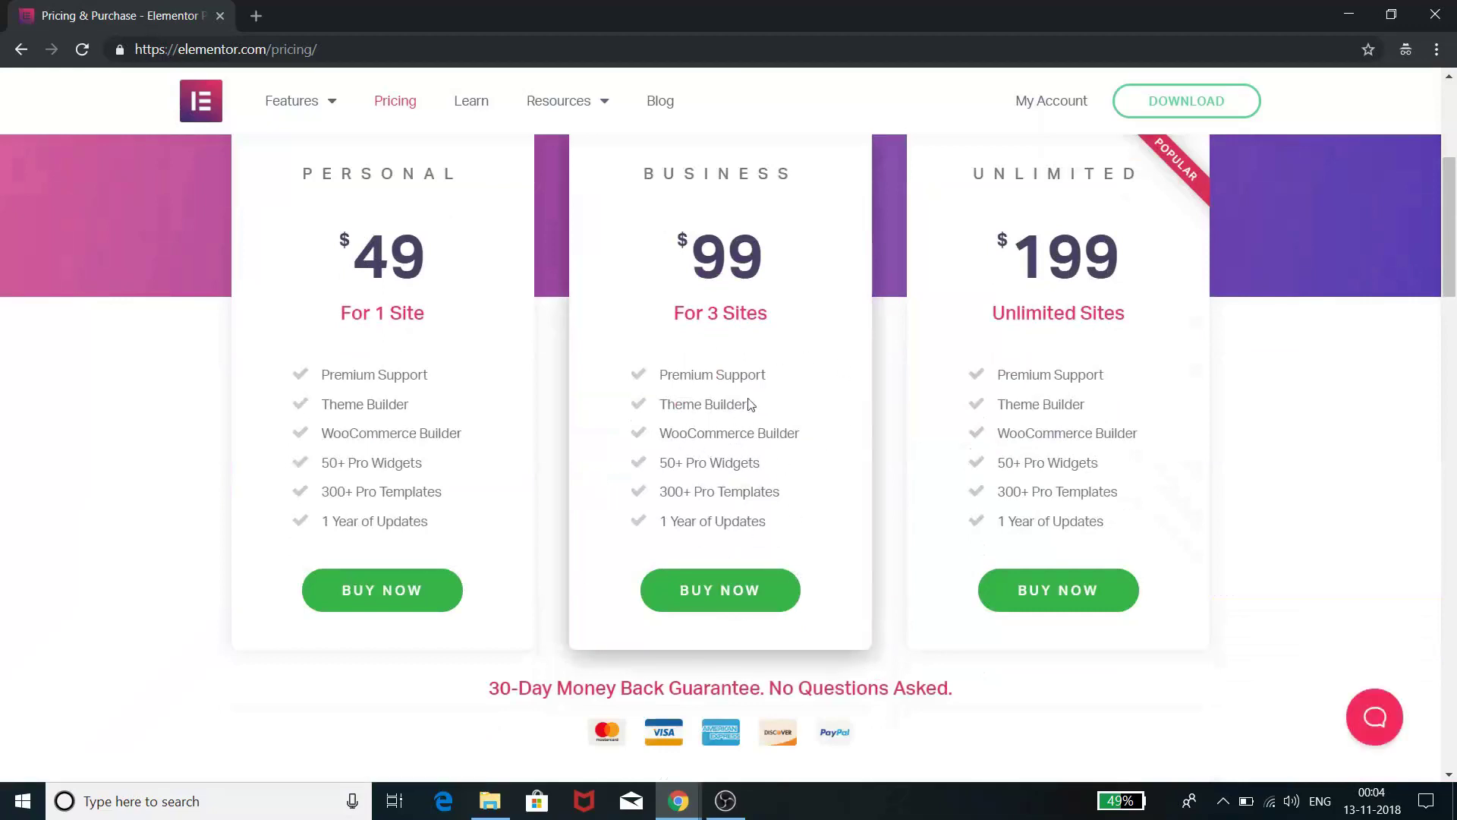
pyautogui.click(1349, 14)
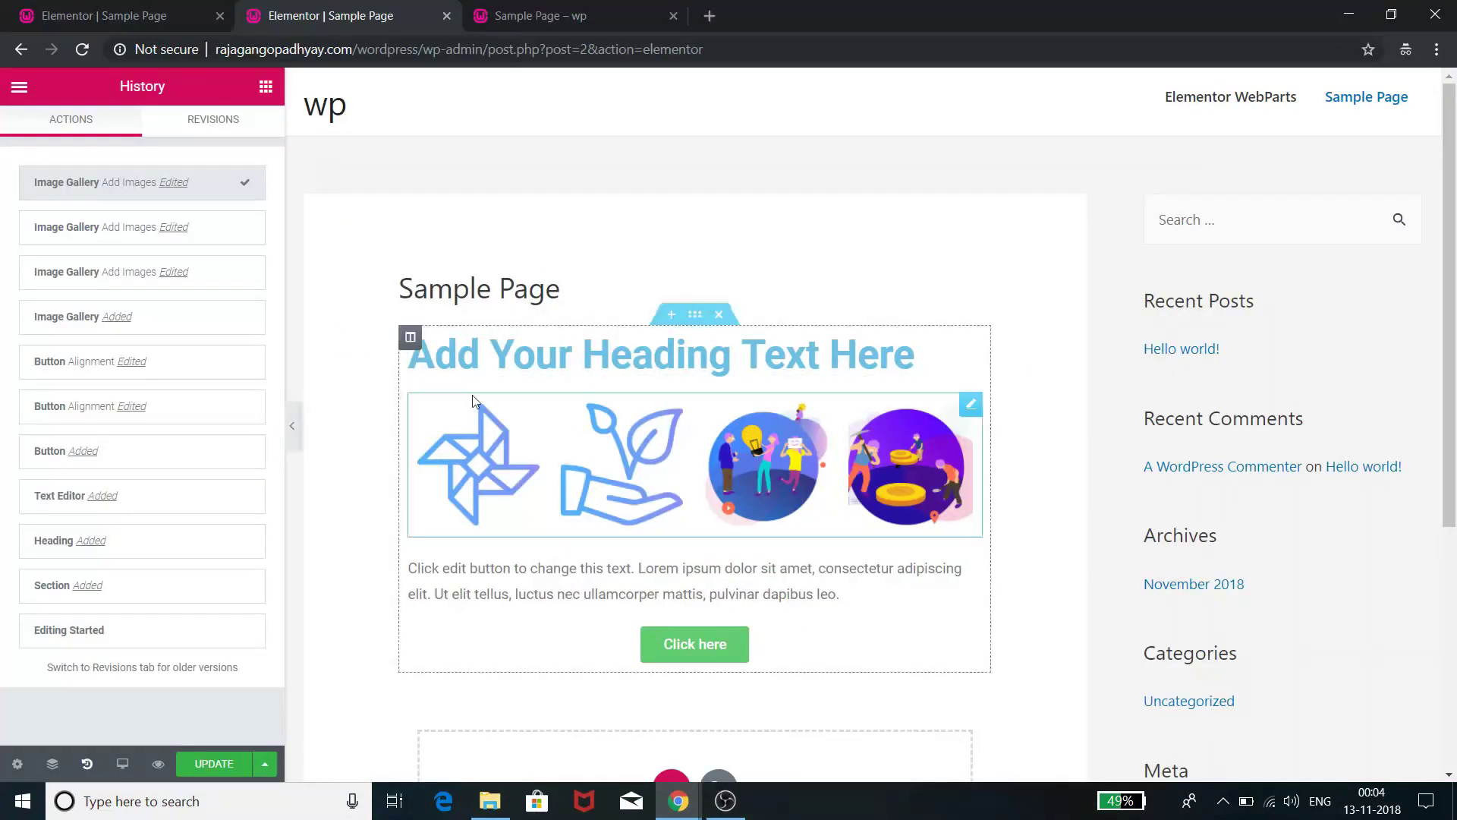
# Show the Elements widget list and scroll the canvas to the empty drop area below the button
pyautogui.scroll(-4, 541, 500)
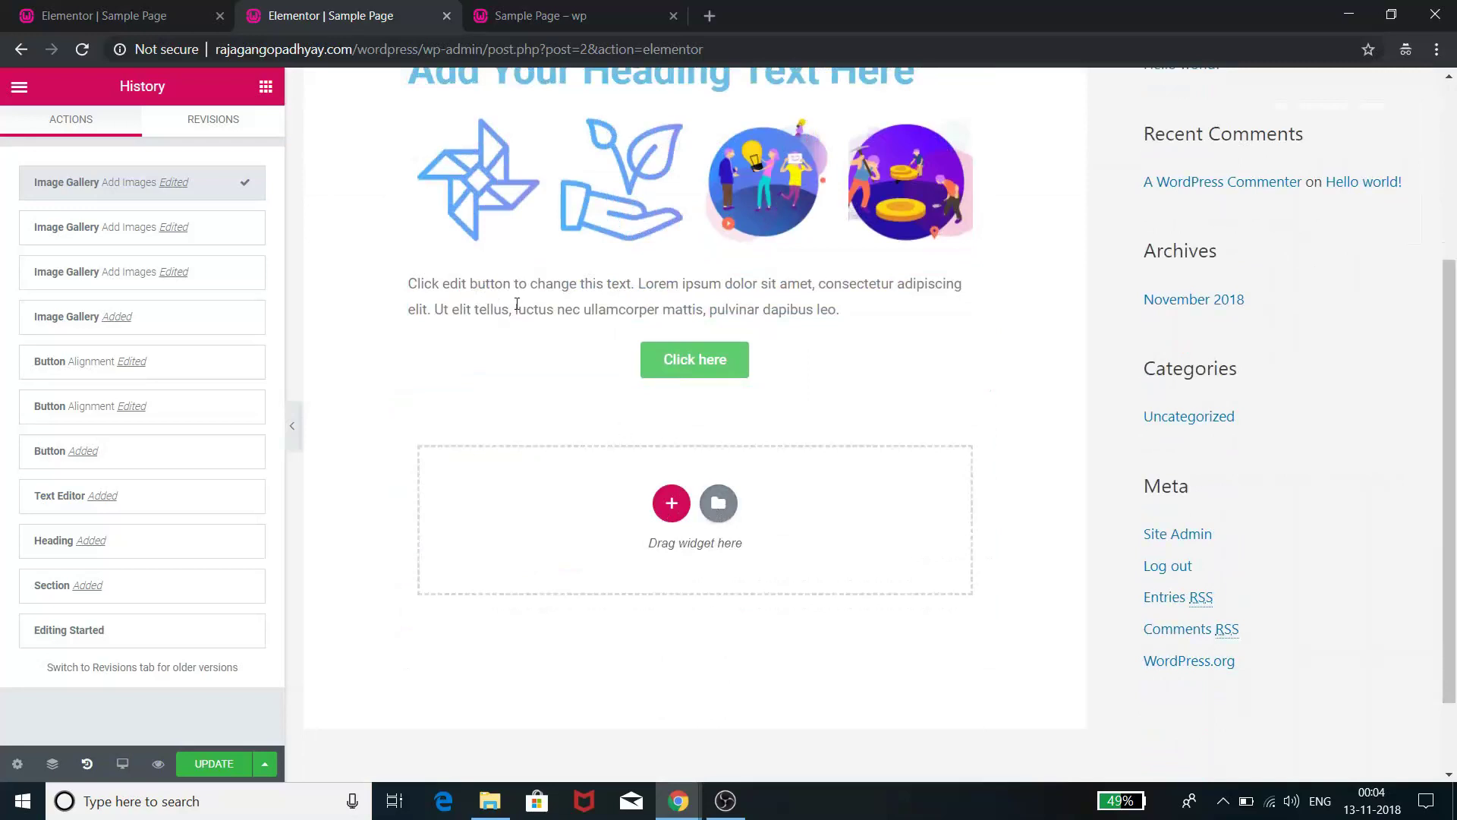
pyautogui.click(265, 88)
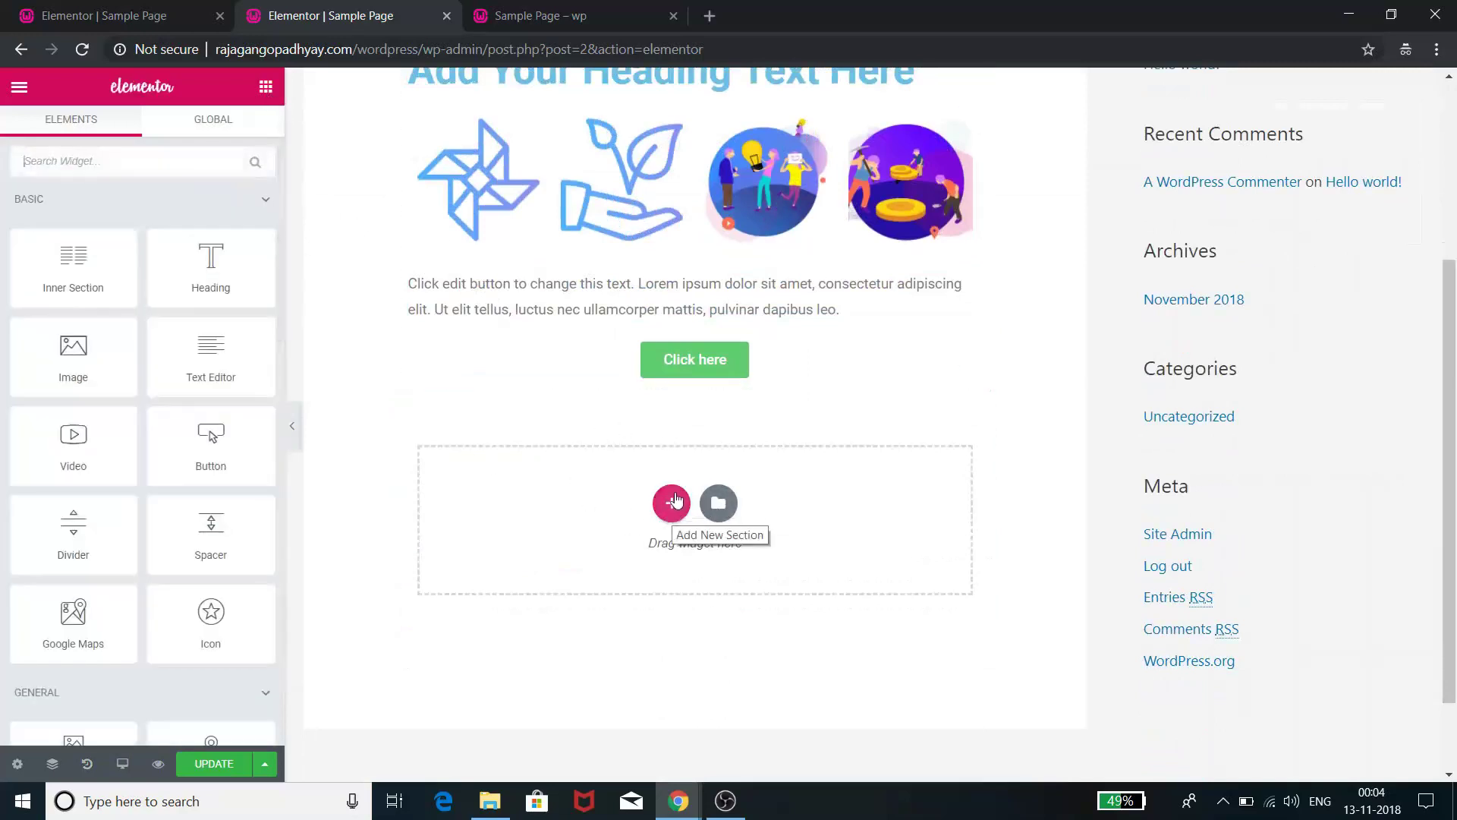
pyautogui.scroll(4, 860, 657)
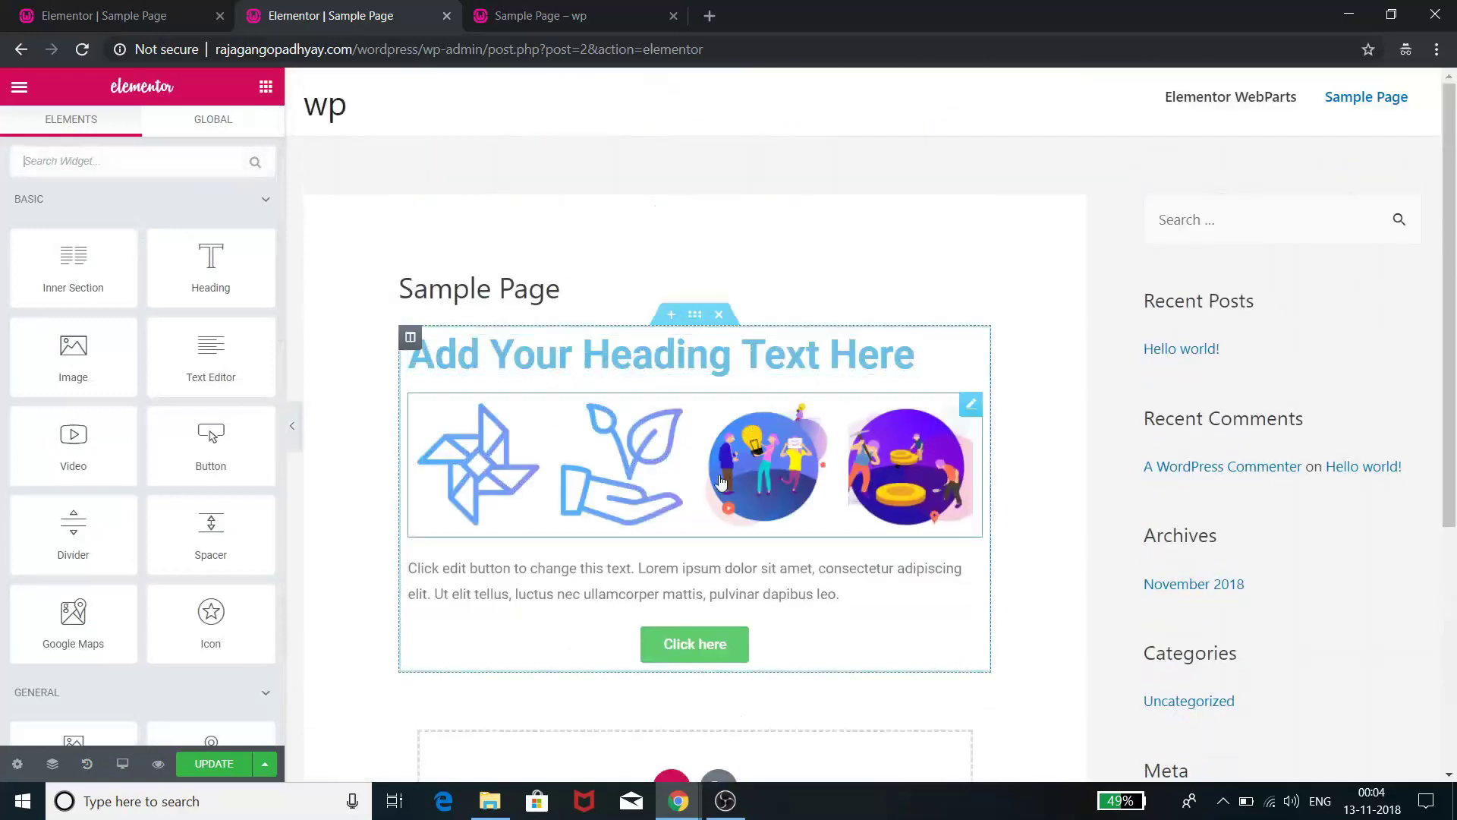
pyautogui.scroll(-3, 835, 485)
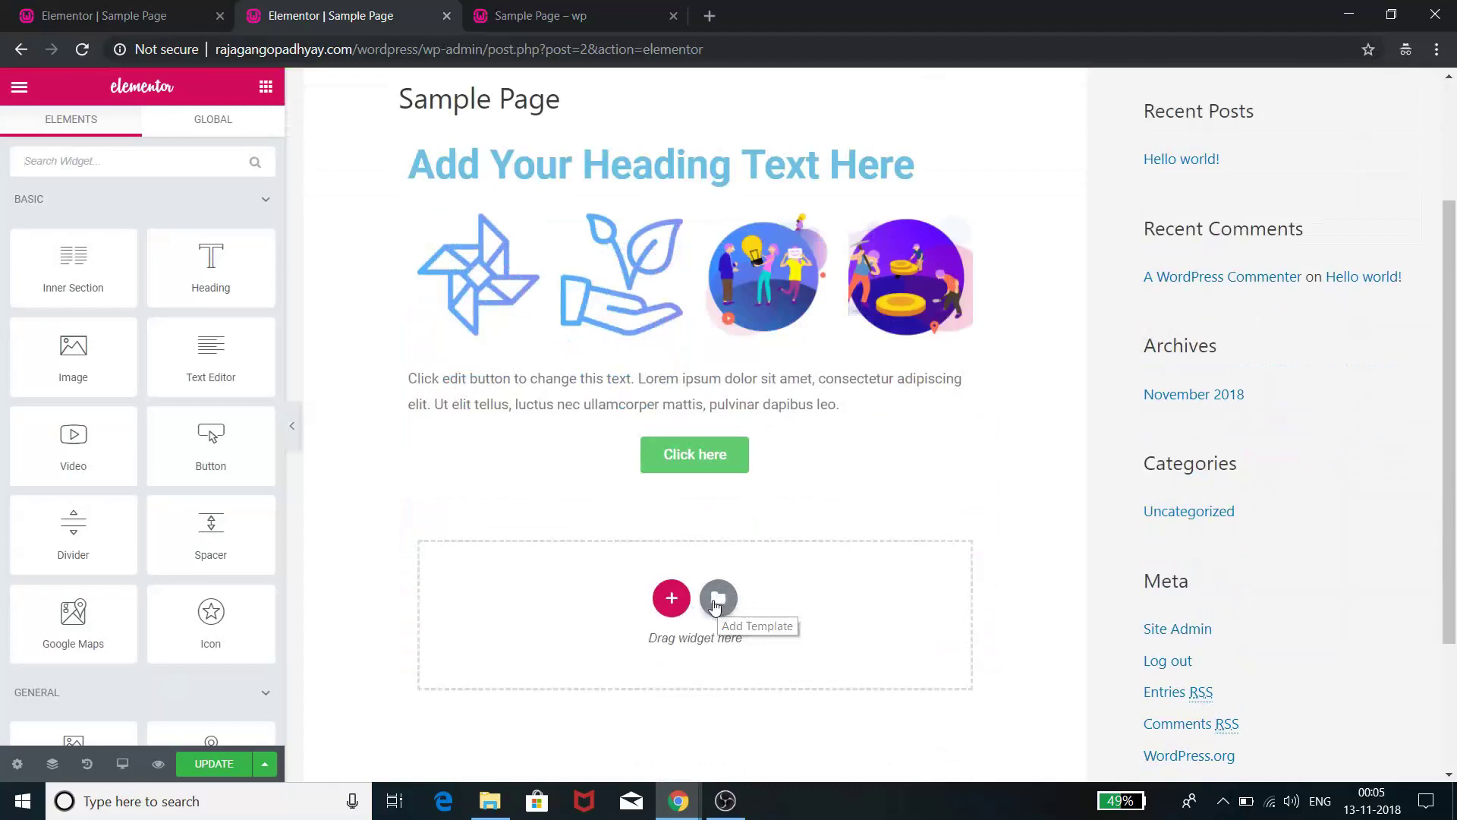
# Open the template library, scroll the Pages templates, and preview the first business page template
pyautogui.click(716, 605)
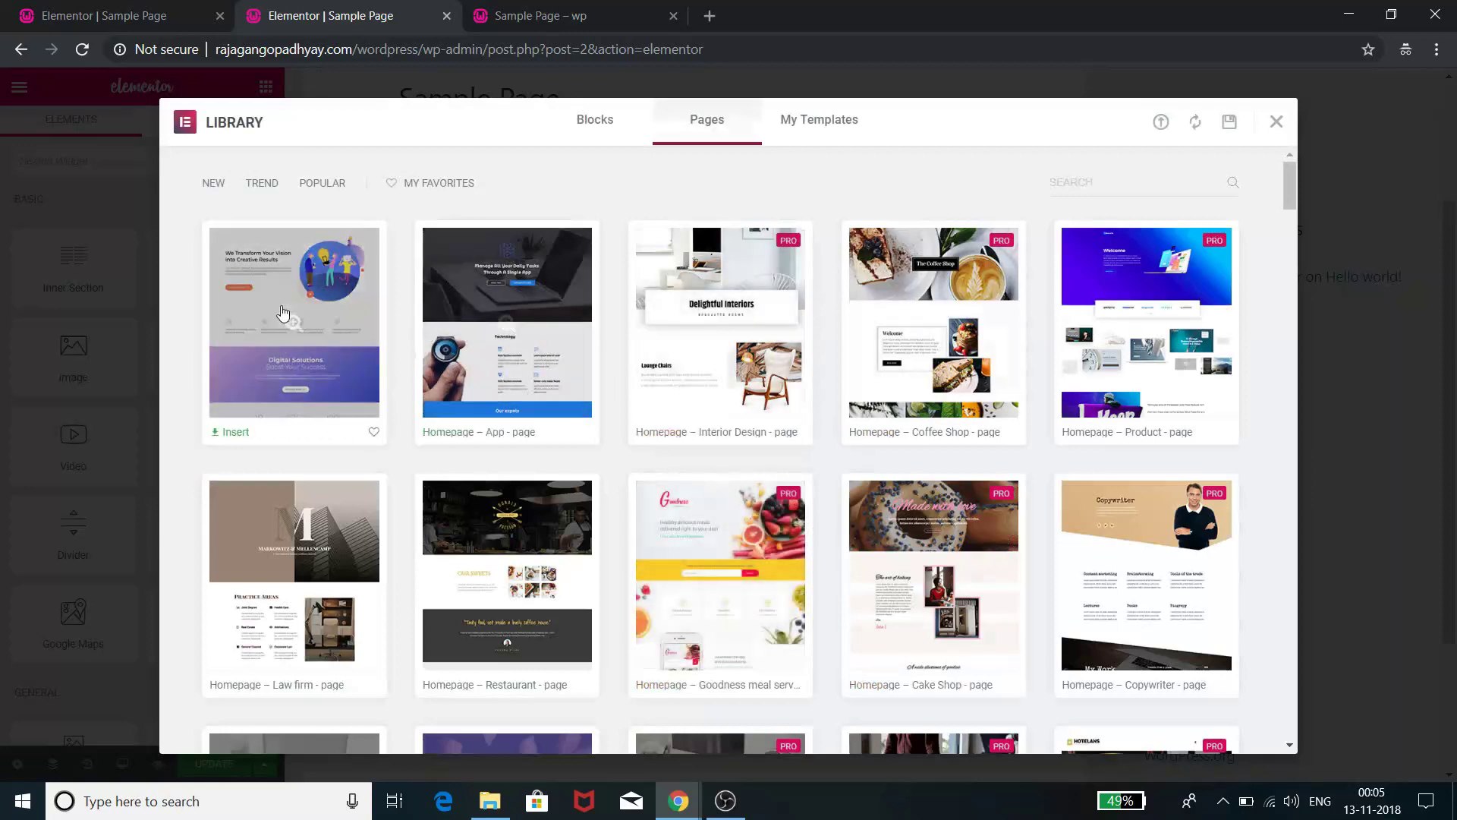
pyautogui.scroll(-5, 1112, 516)
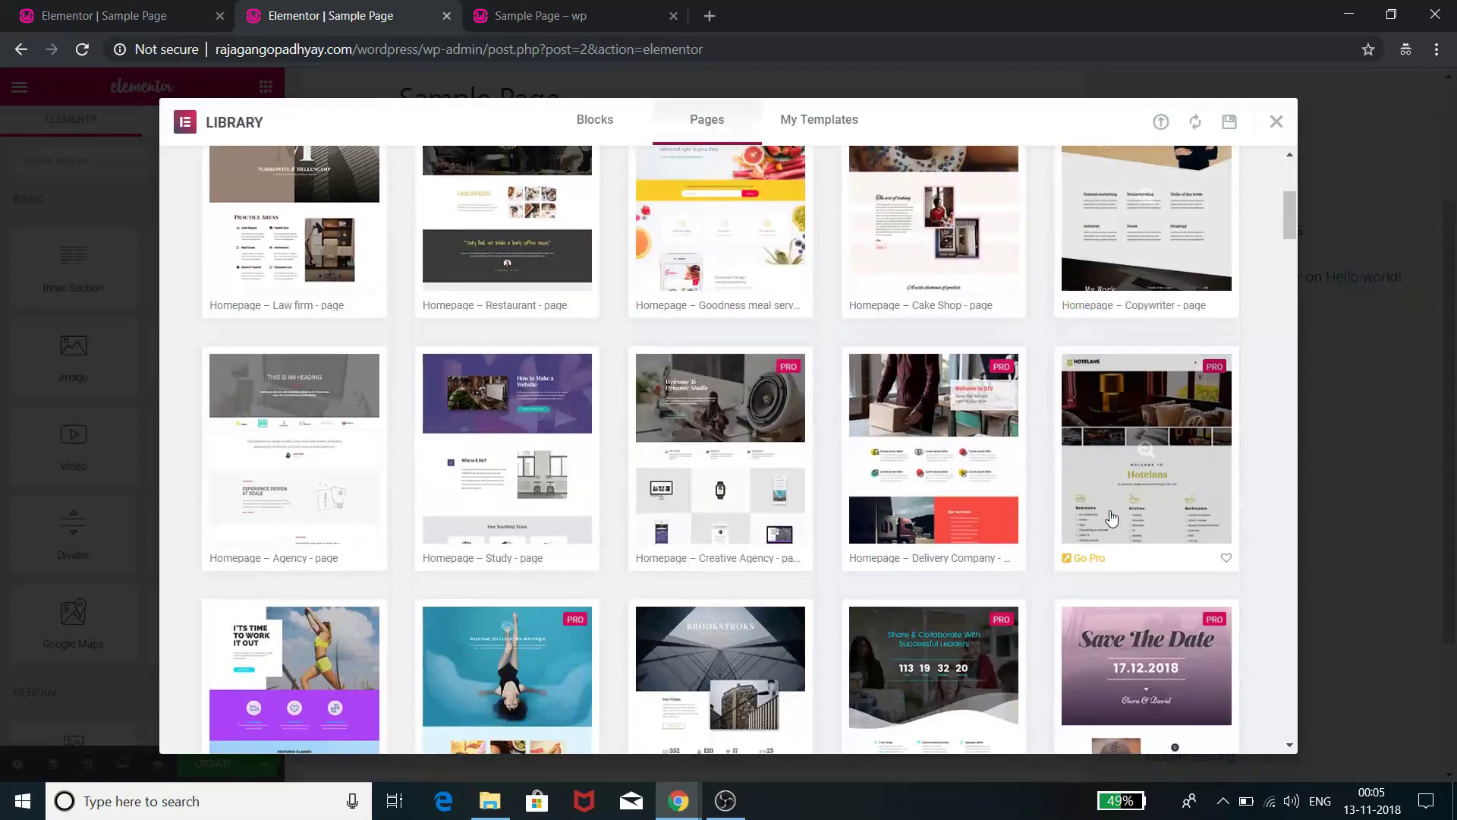
pyautogui.scroll(-4, 1118, 542)
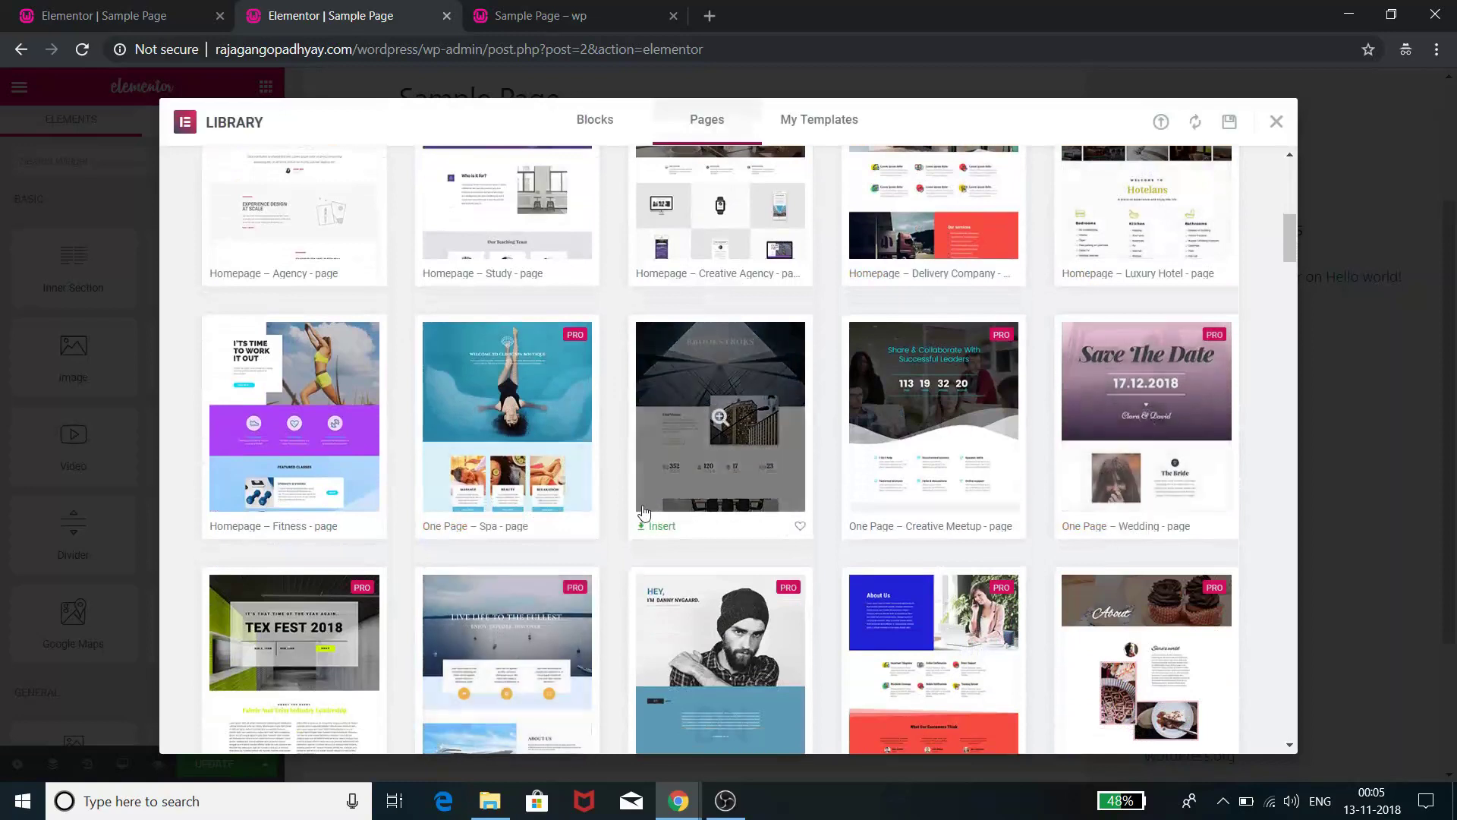
pyautogui.scroll(9, 655, 499)
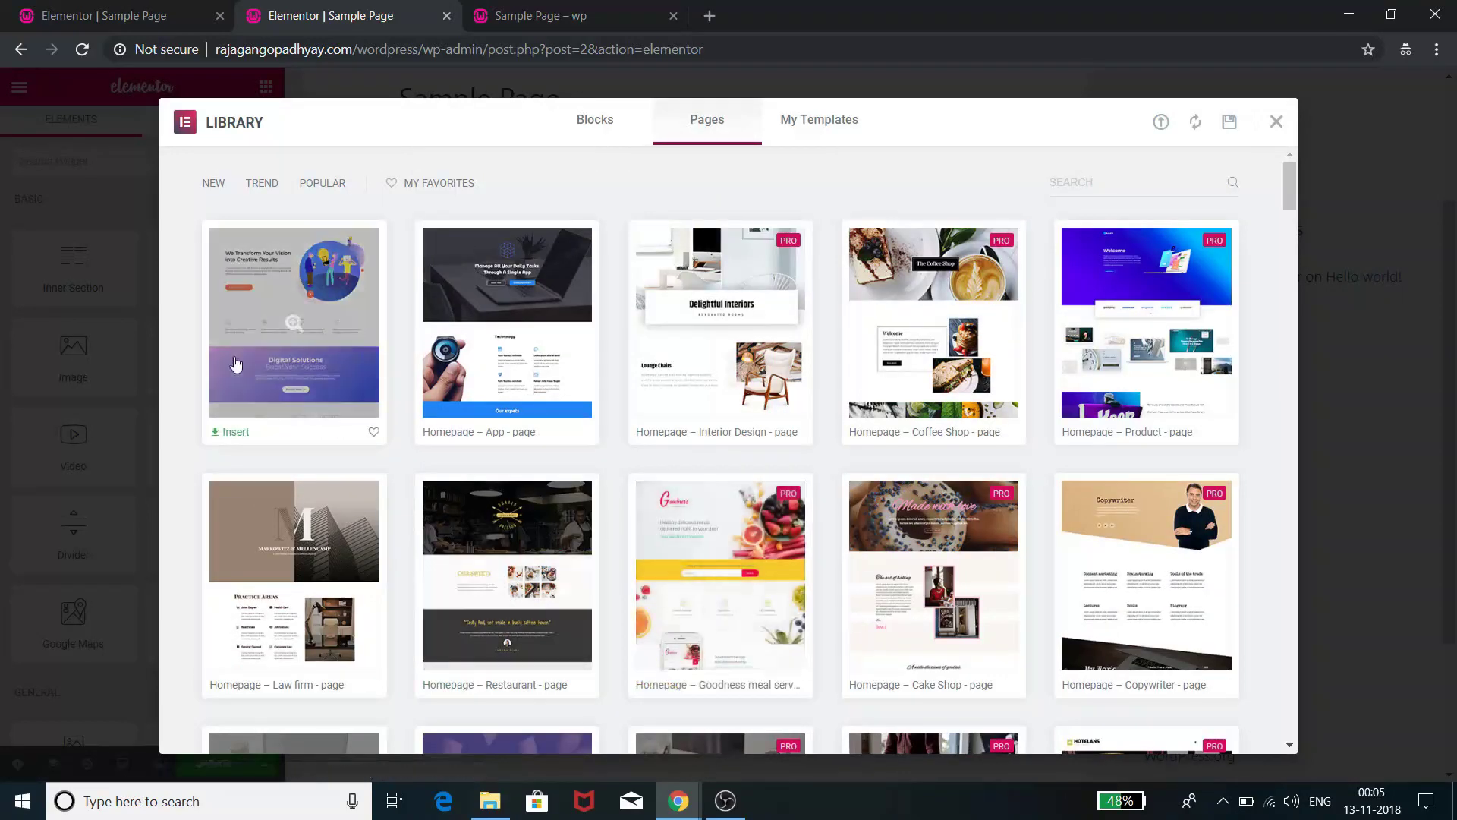
pyautogui.click(302, 341)
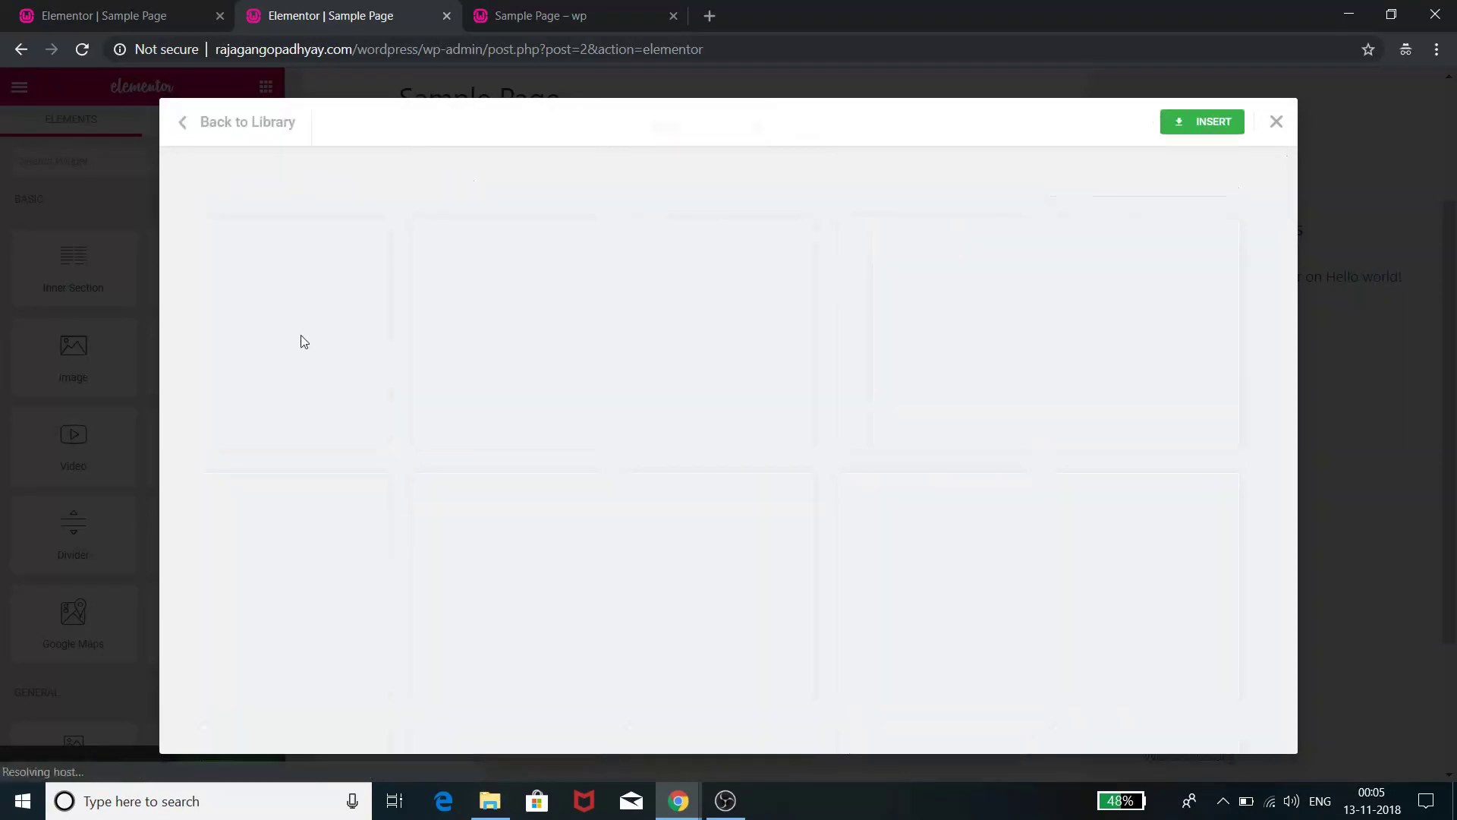
pyautogui.click(1196, 126)
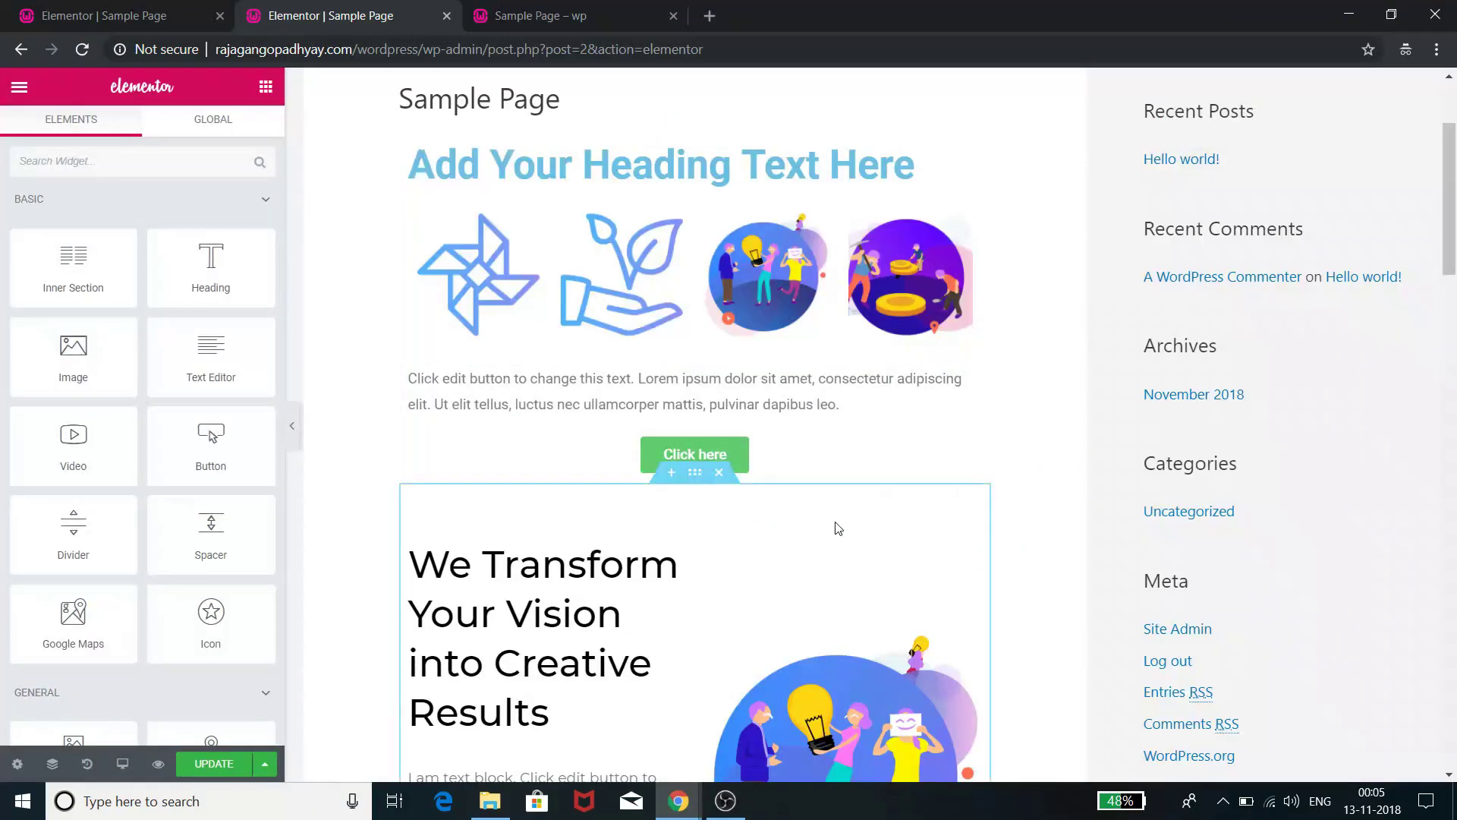
pyautogui.scroll(-7, 838, 528)
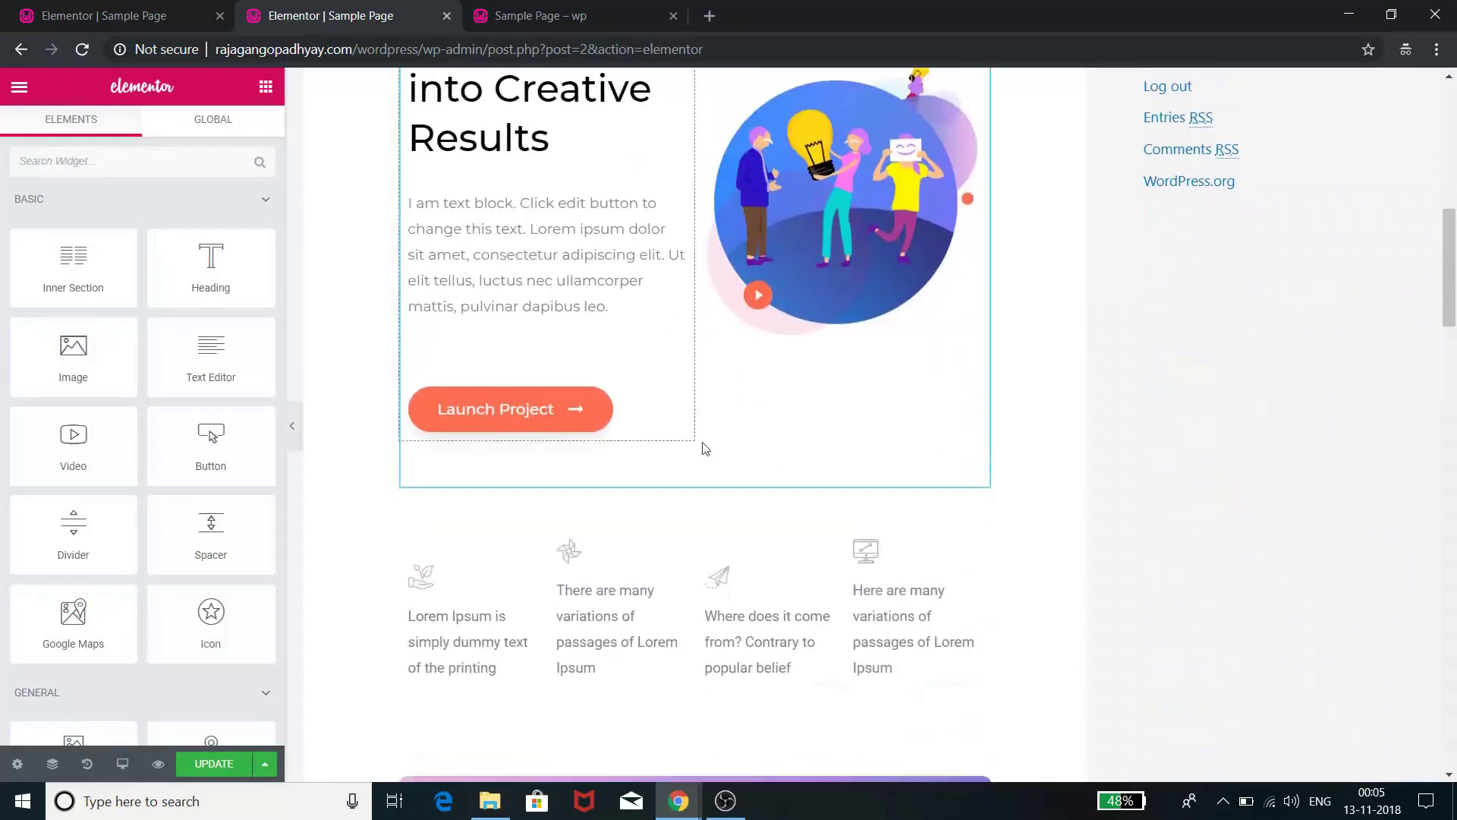
pyautogui.scroll(-14, 781, 507)
pyautogui.scroll(-3, 851, 517)
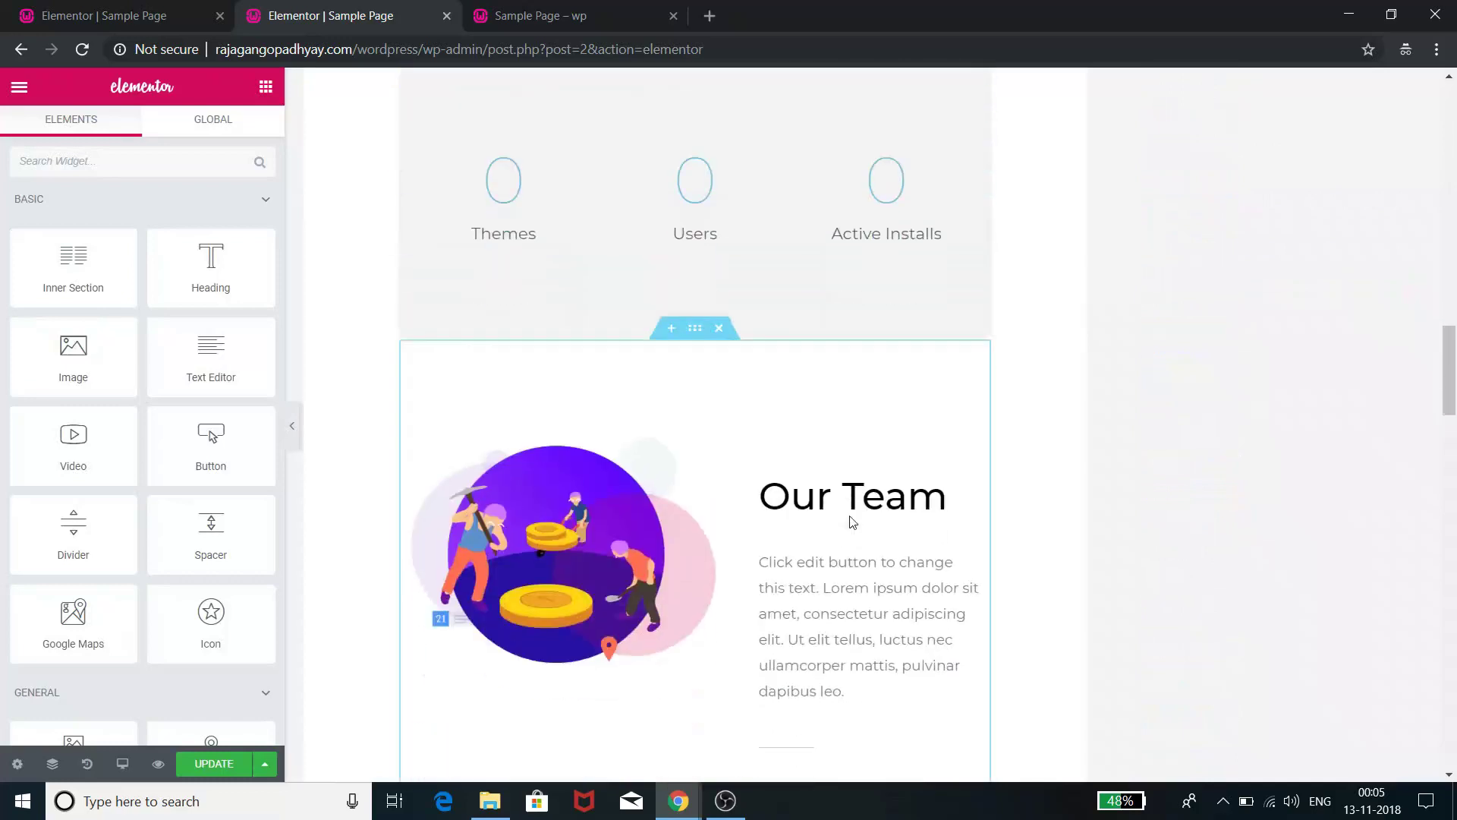
pyautogui.scroll(-6, 851, 516)
pyautogui.scroll(-9, 851, 516)
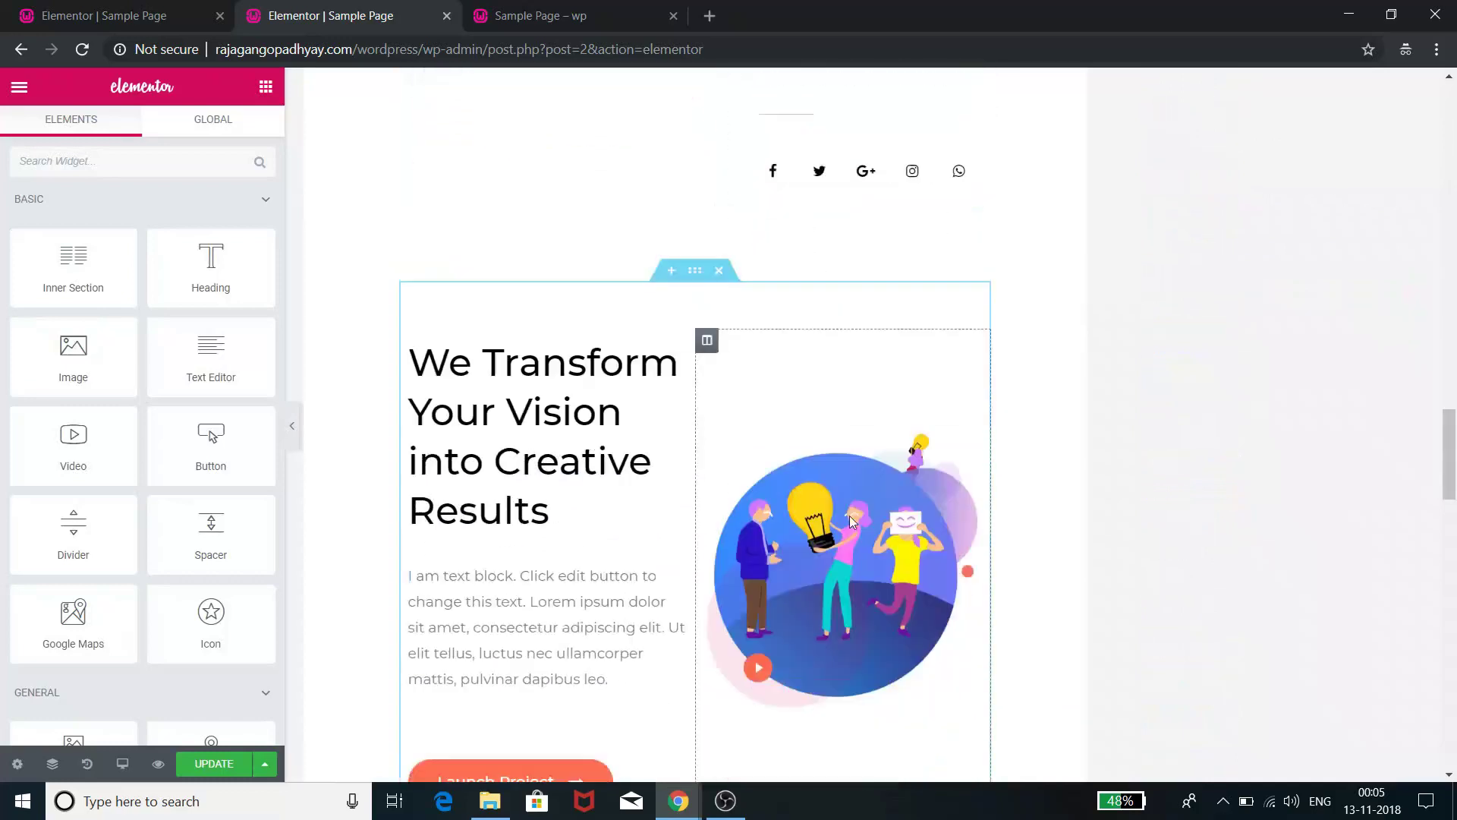
pyautogui.scroll(-12, 851, 520)
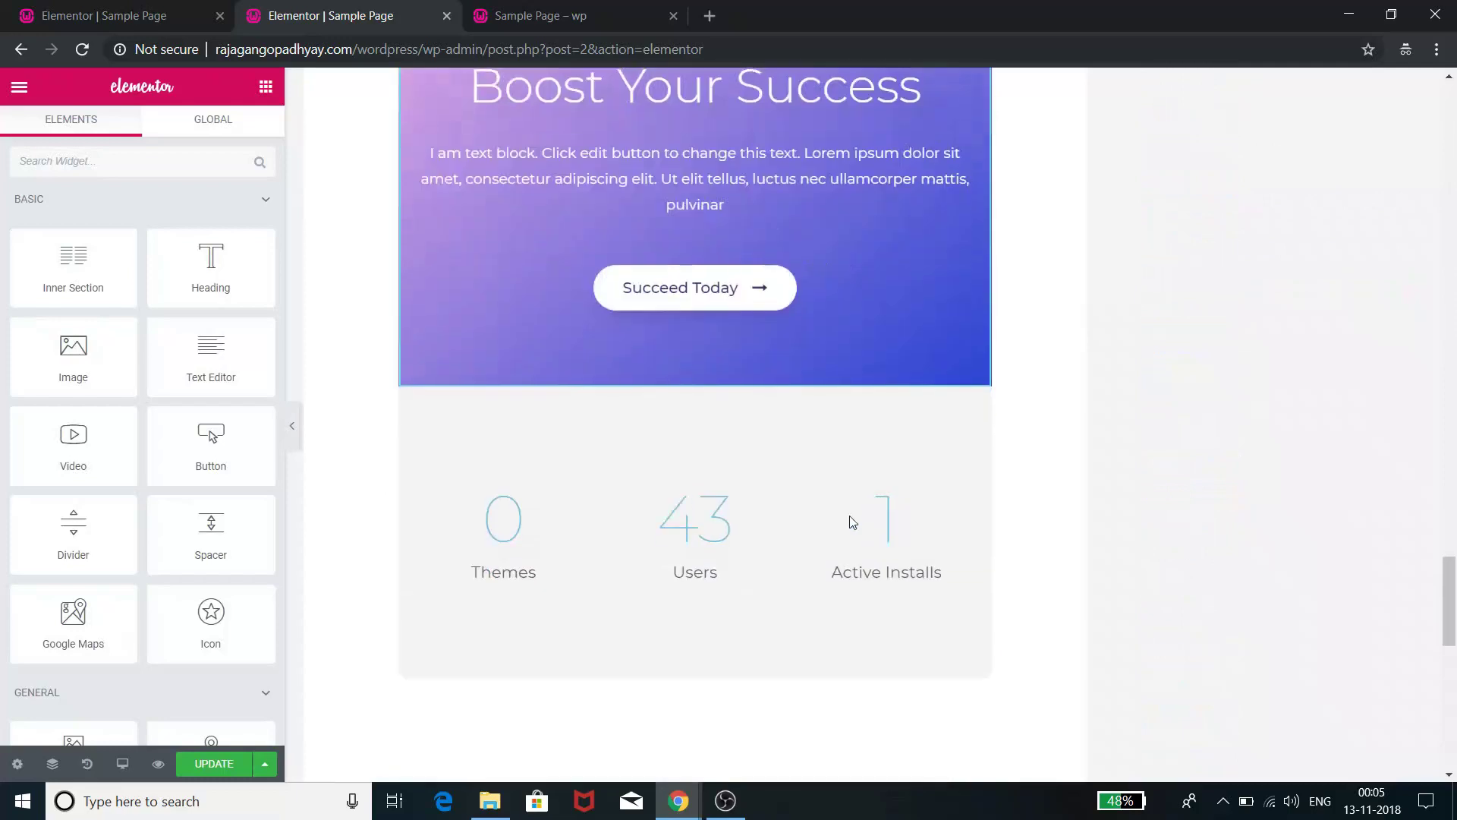
pyautogui.scroll(3, 851, 520)
pyautogui.scroll(-12, 851, 519)
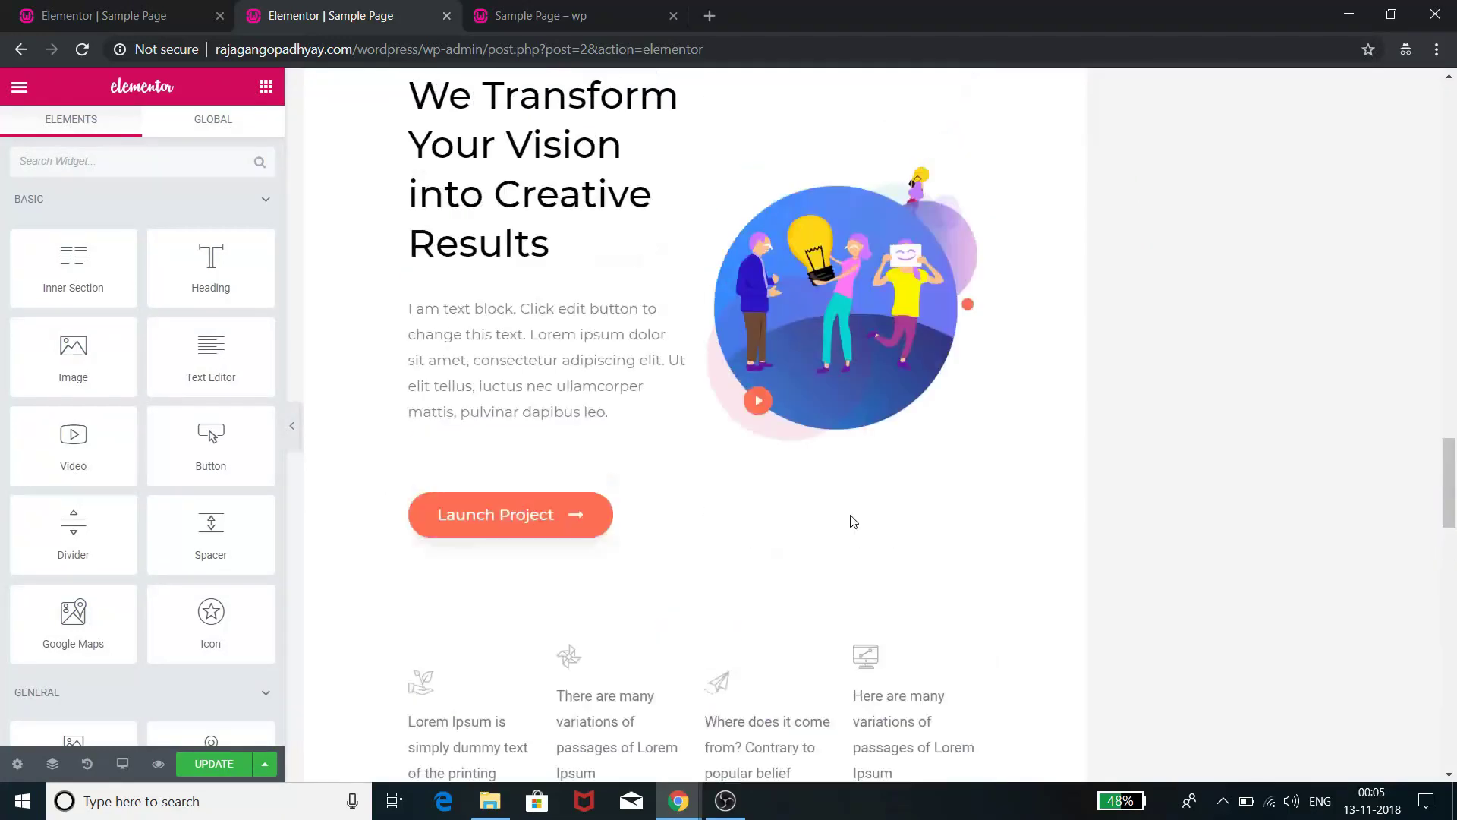
pyautogui.scroll(18, 851, 518)
pyautogui.scroll(10, 851, 516)
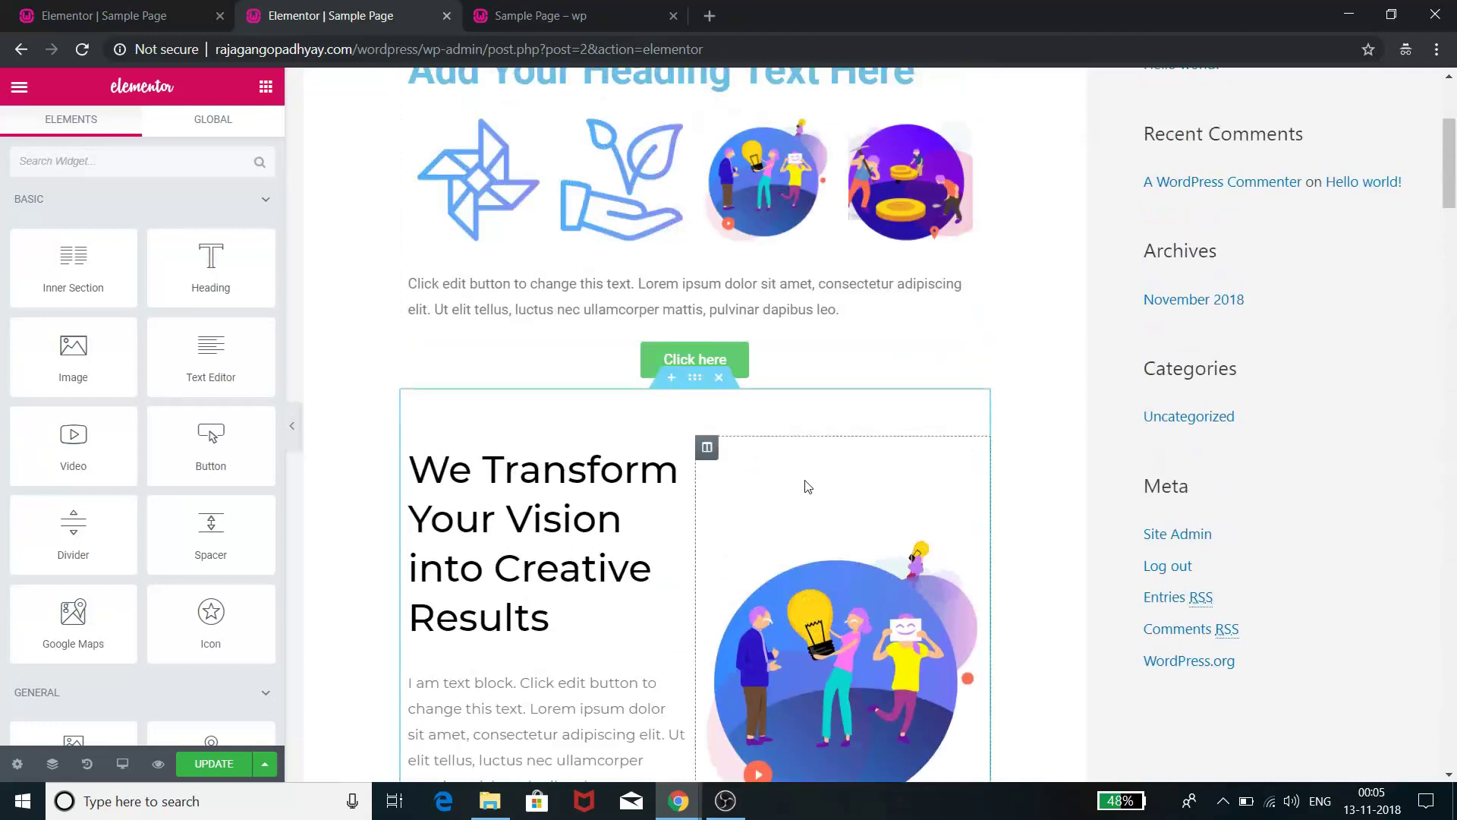
pyautogui.scroll(-6, 803, 481)
pyautogui.scroll(-17, 843, 501)
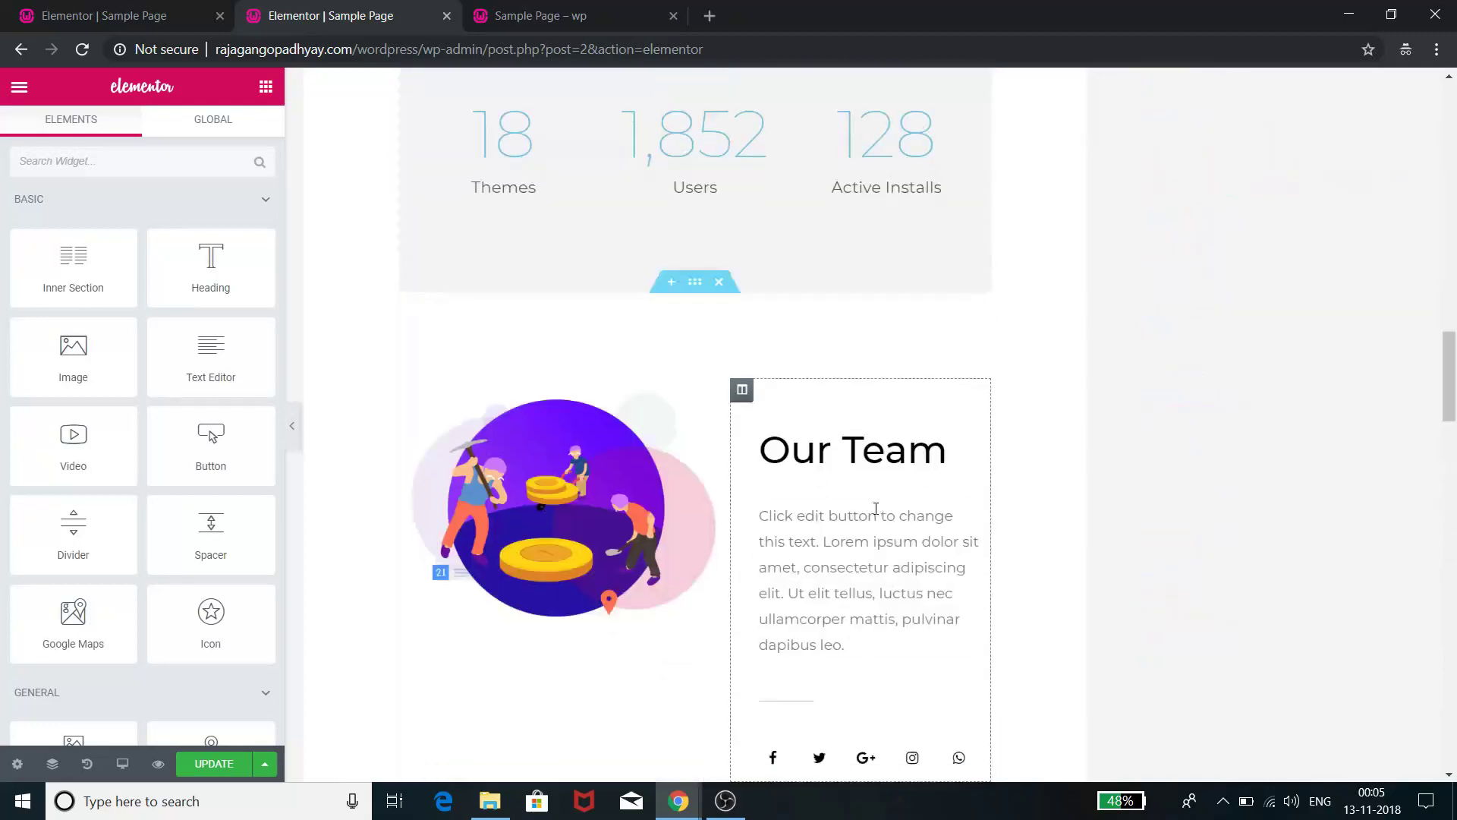
pyautogui.scroll(15, 846, 516)
pyautogui.scroll(-5, 850, 523)
pyautogui.scroll(-15, 850, 528)
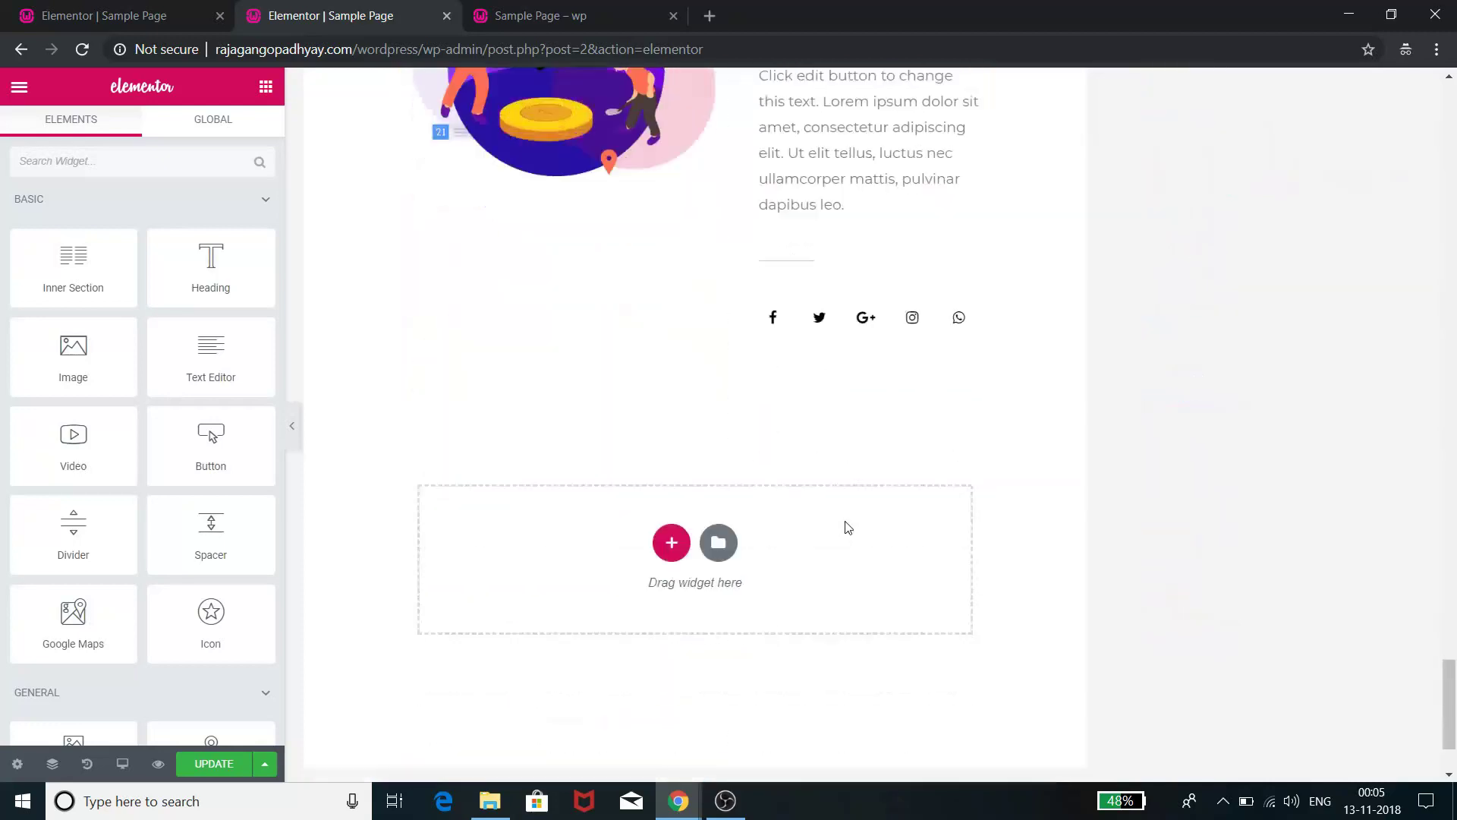
# Reopen the template library from the empty section and start browsing its ready-made blocks
pyautogui.click(718, 400)
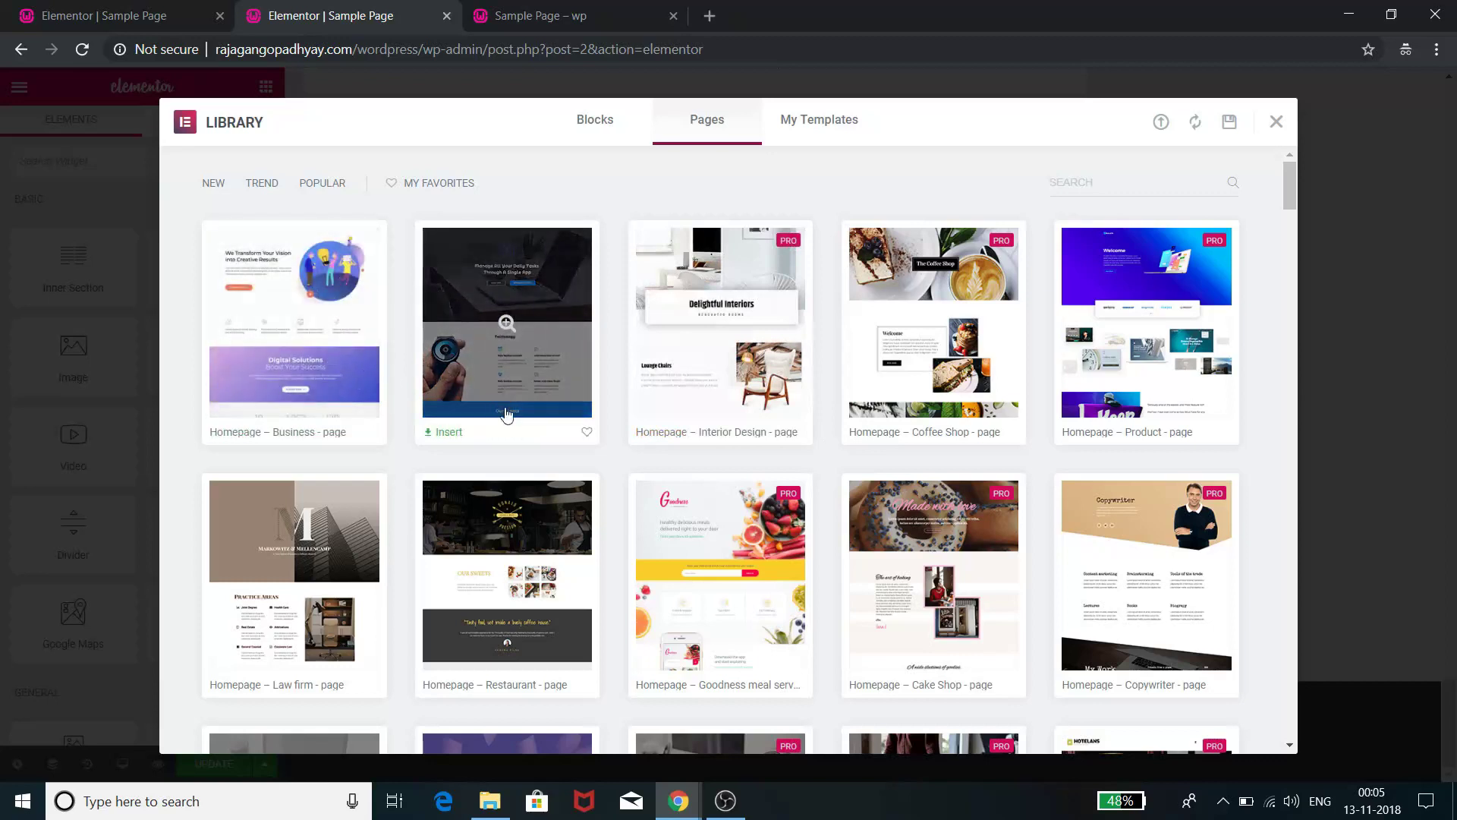
pyautogui.scroll(-7, 508, 341)
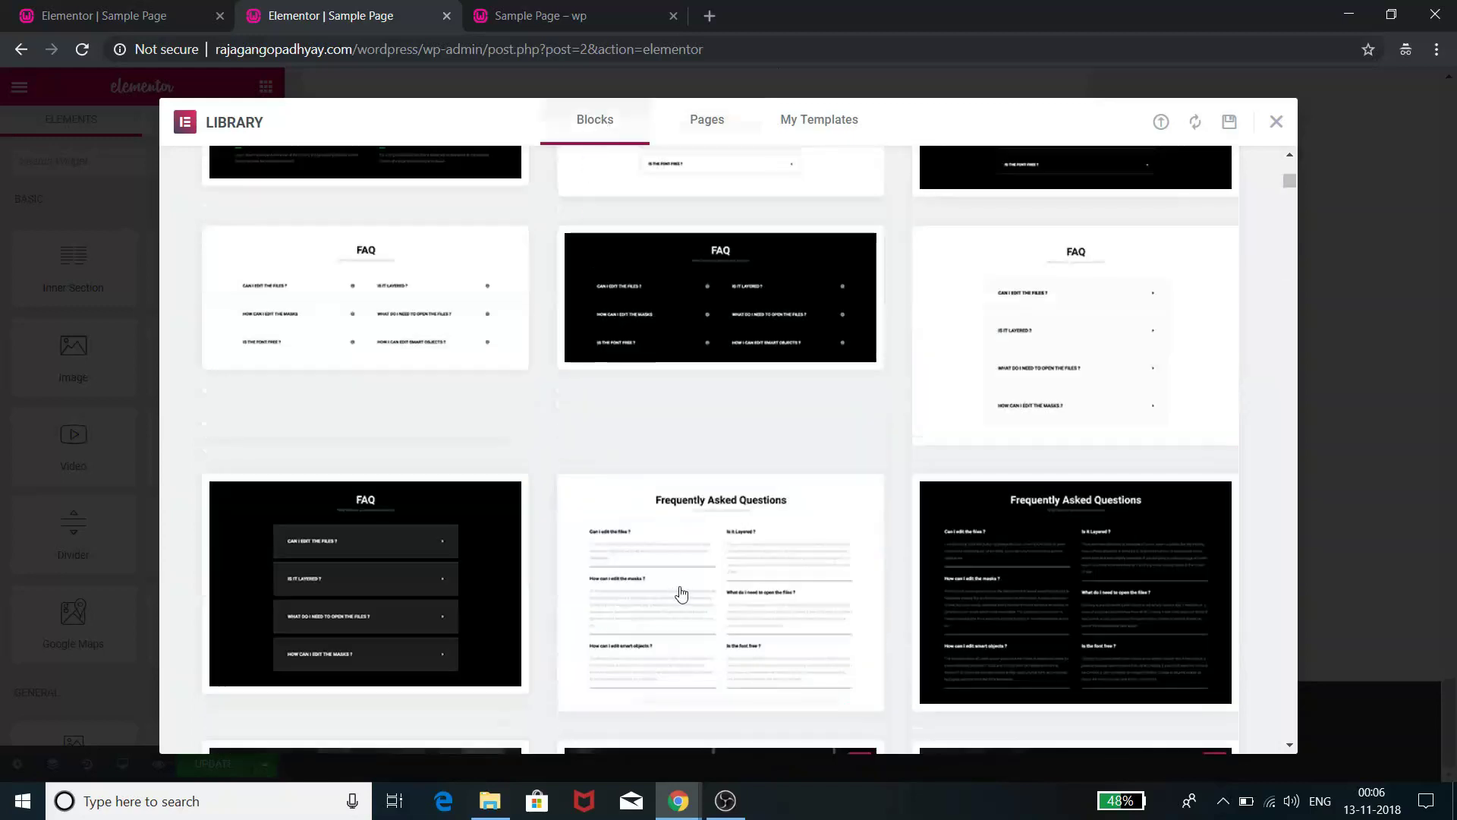
pyautogui.scroll(5, 691, 566)
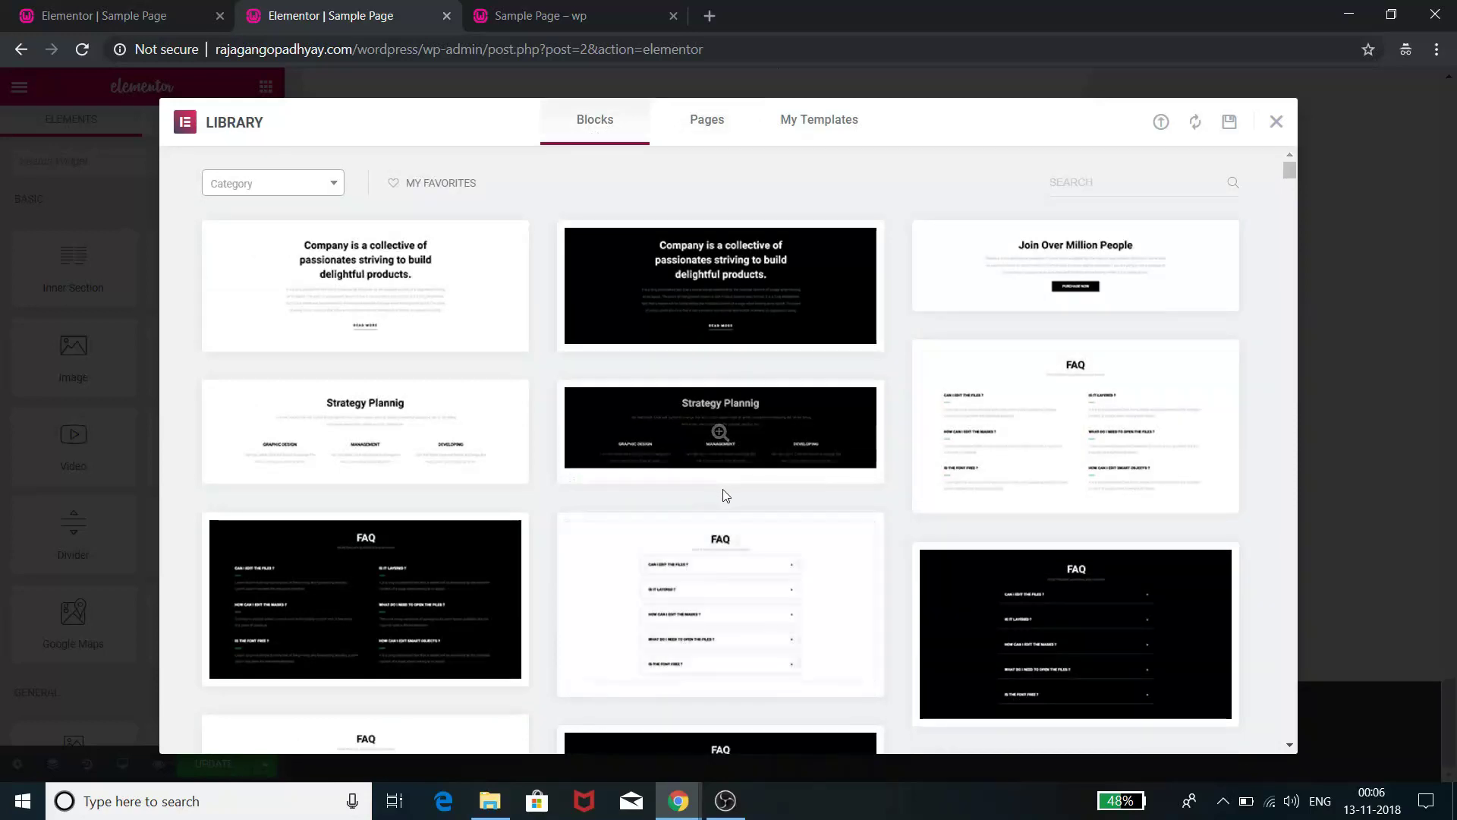
pyautogui.scroll(-1, 714, 486)
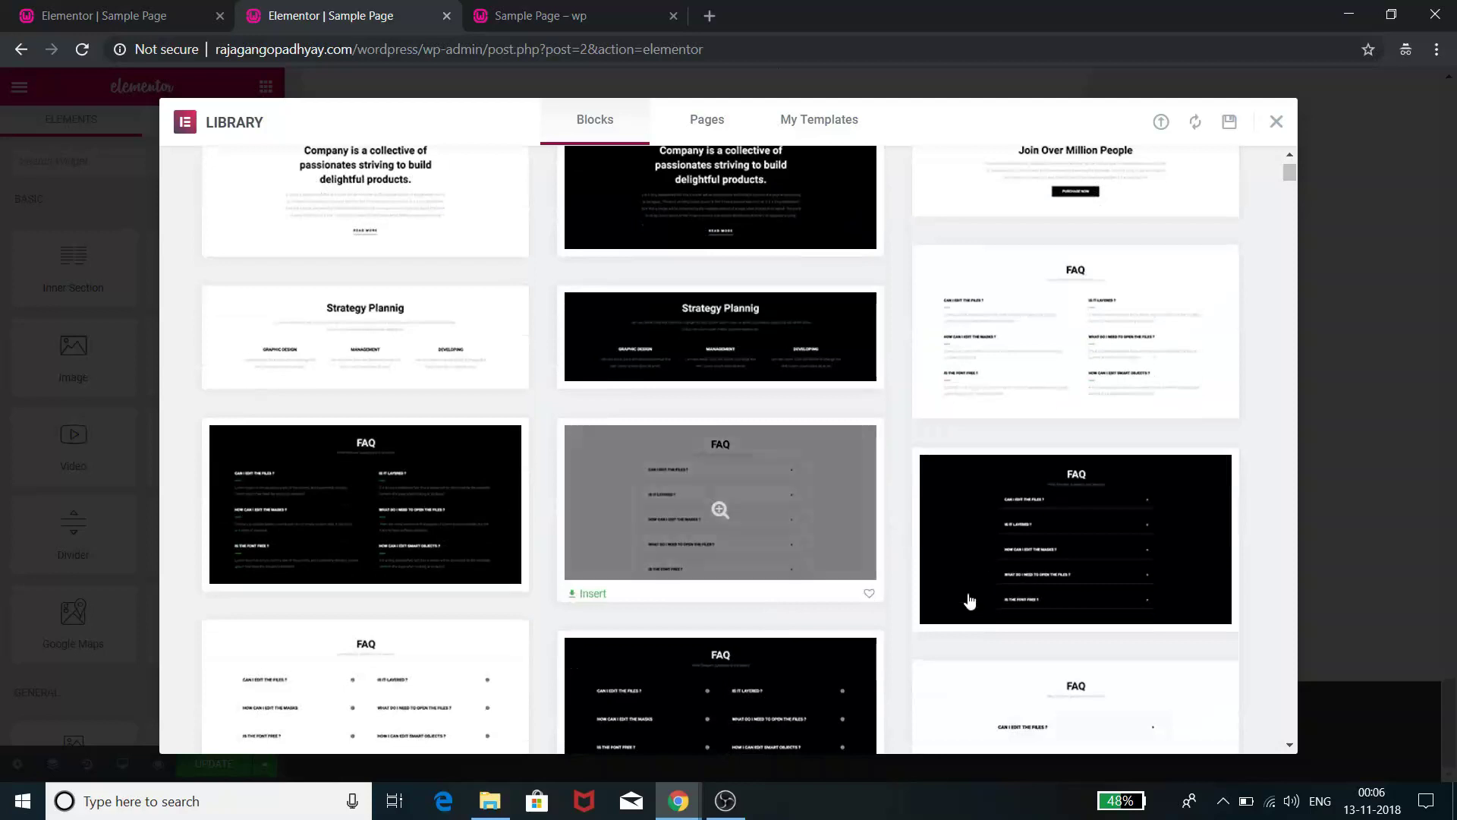
pyautogui.scroll(-2, 785, 578)
# Scroll down through more block designs, such as 'Check Out Our Work' and 'About The Power'
pyautogui.scroll(-2, 785, 578)
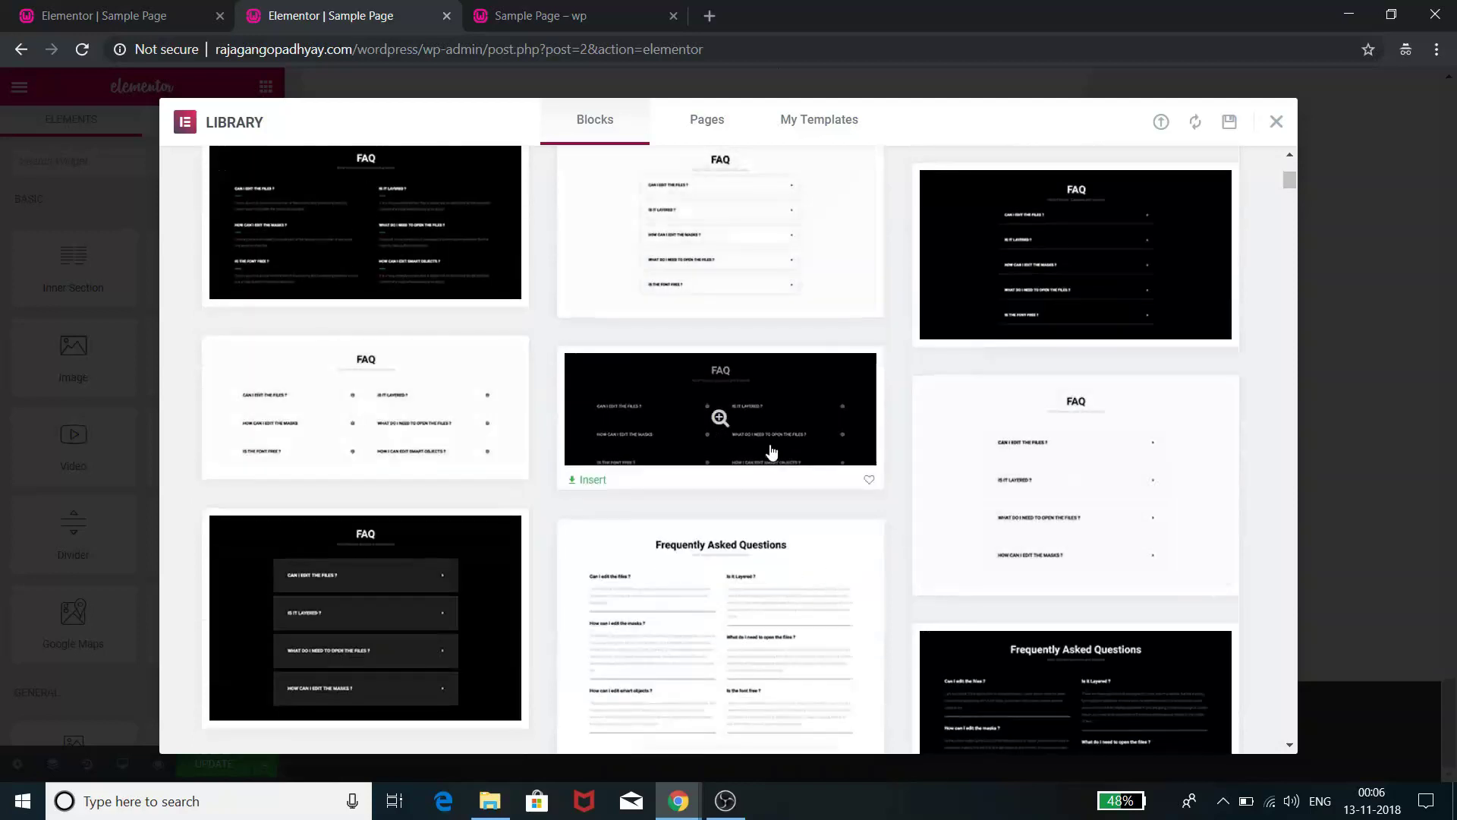
pyautogui.scroll(-8, 738, 472)
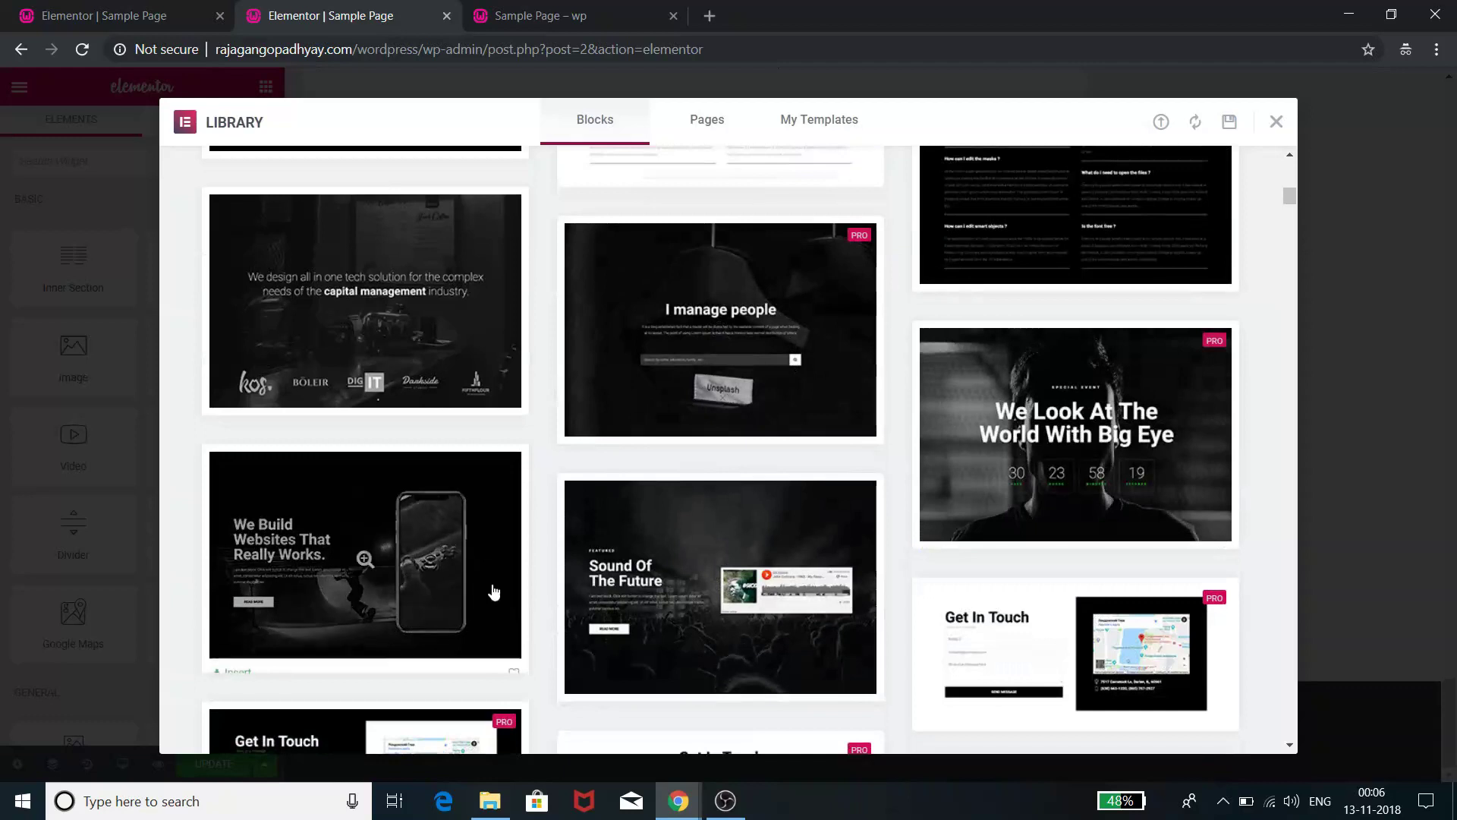
pyautogui.scroll(-1, 596, 570)
pyautogui.scroll(-10, 598, 575)
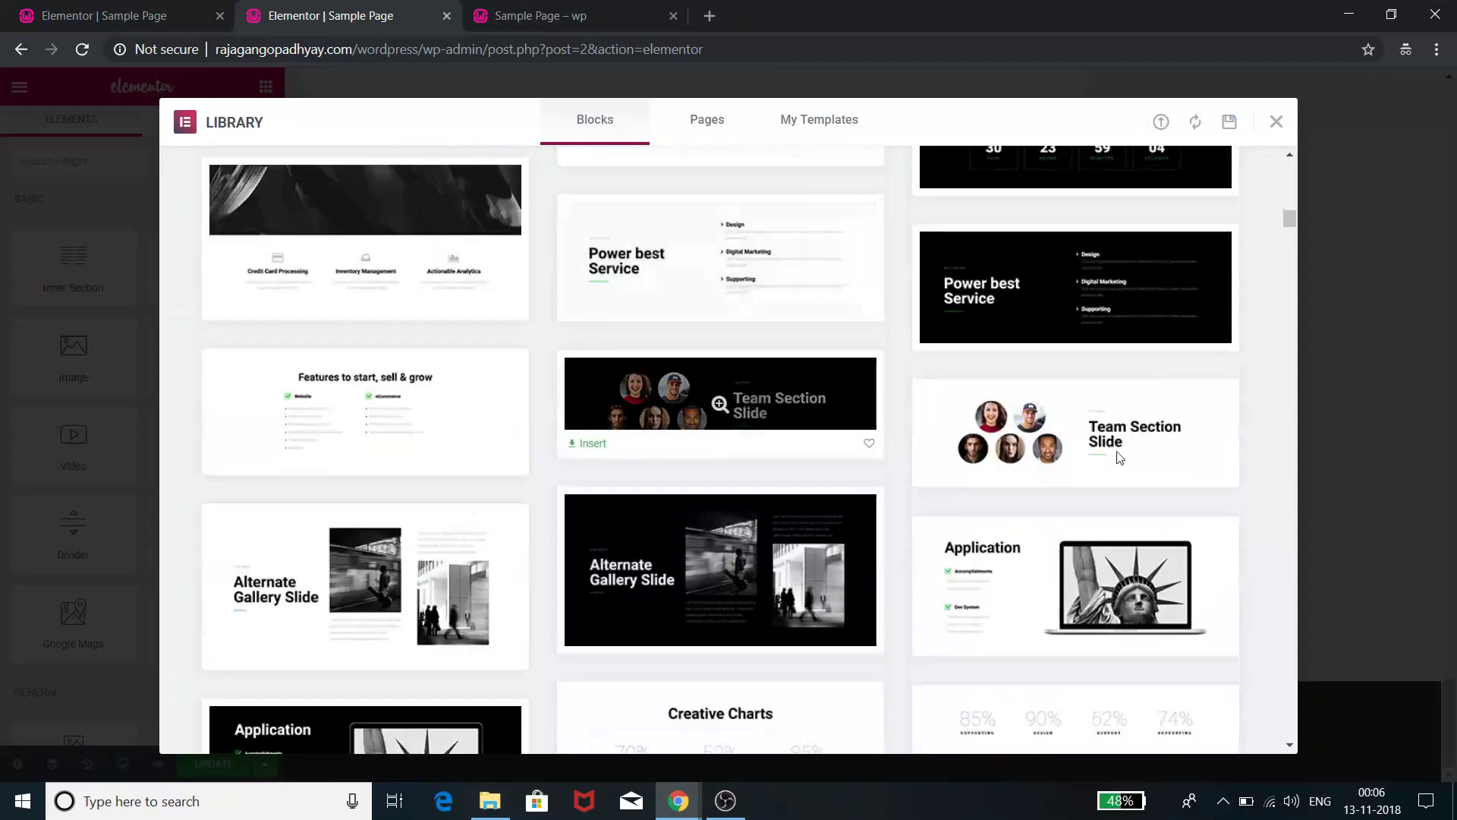
pyautogui.scroll(-3, 970, 555)
pyautogui.scroll(-12, 712, 607)
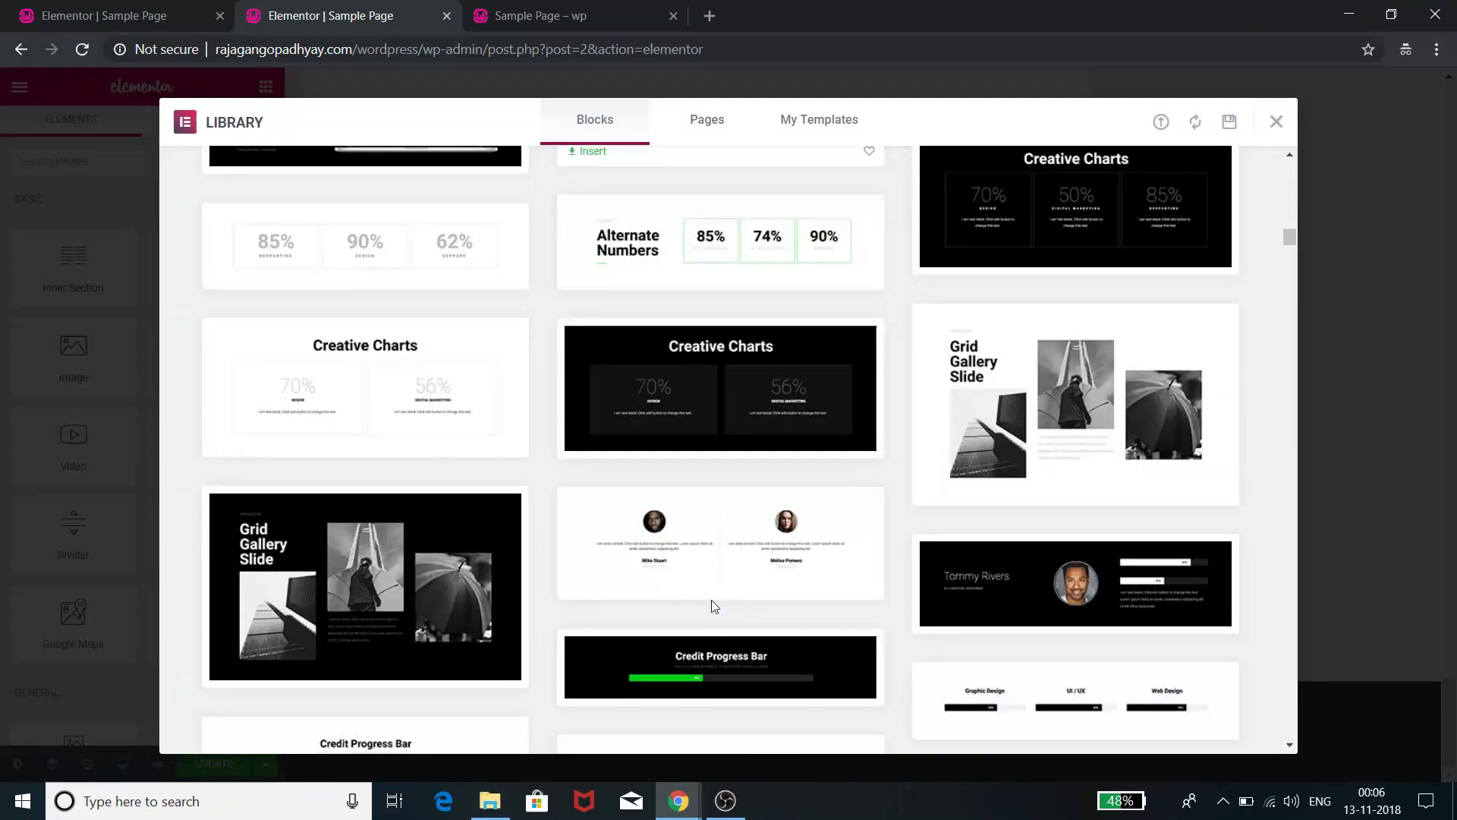
pyautogui.scroll(-20, 712, 607)
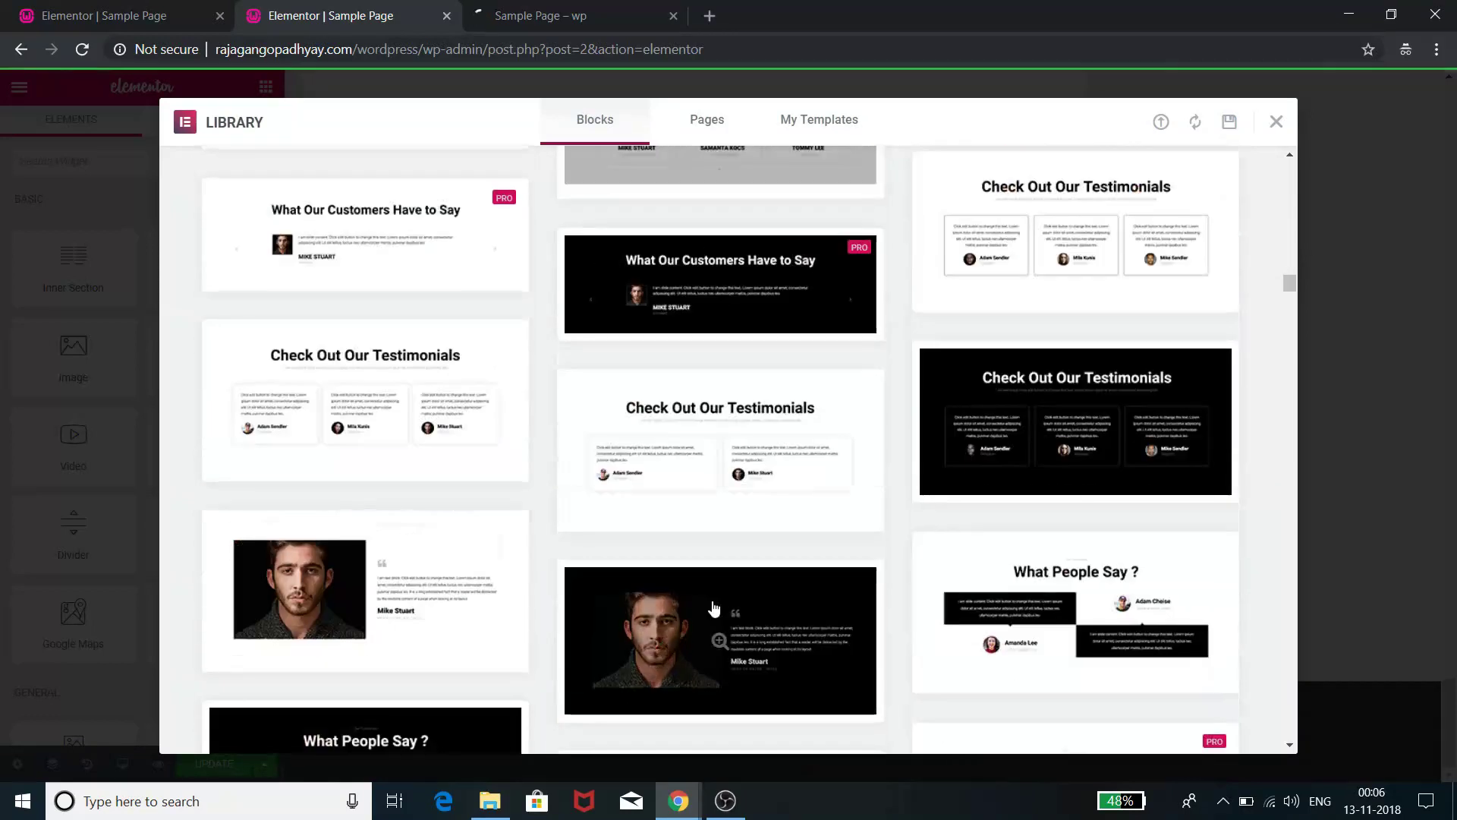
pyautogui.scroll(-10, 713, 607)
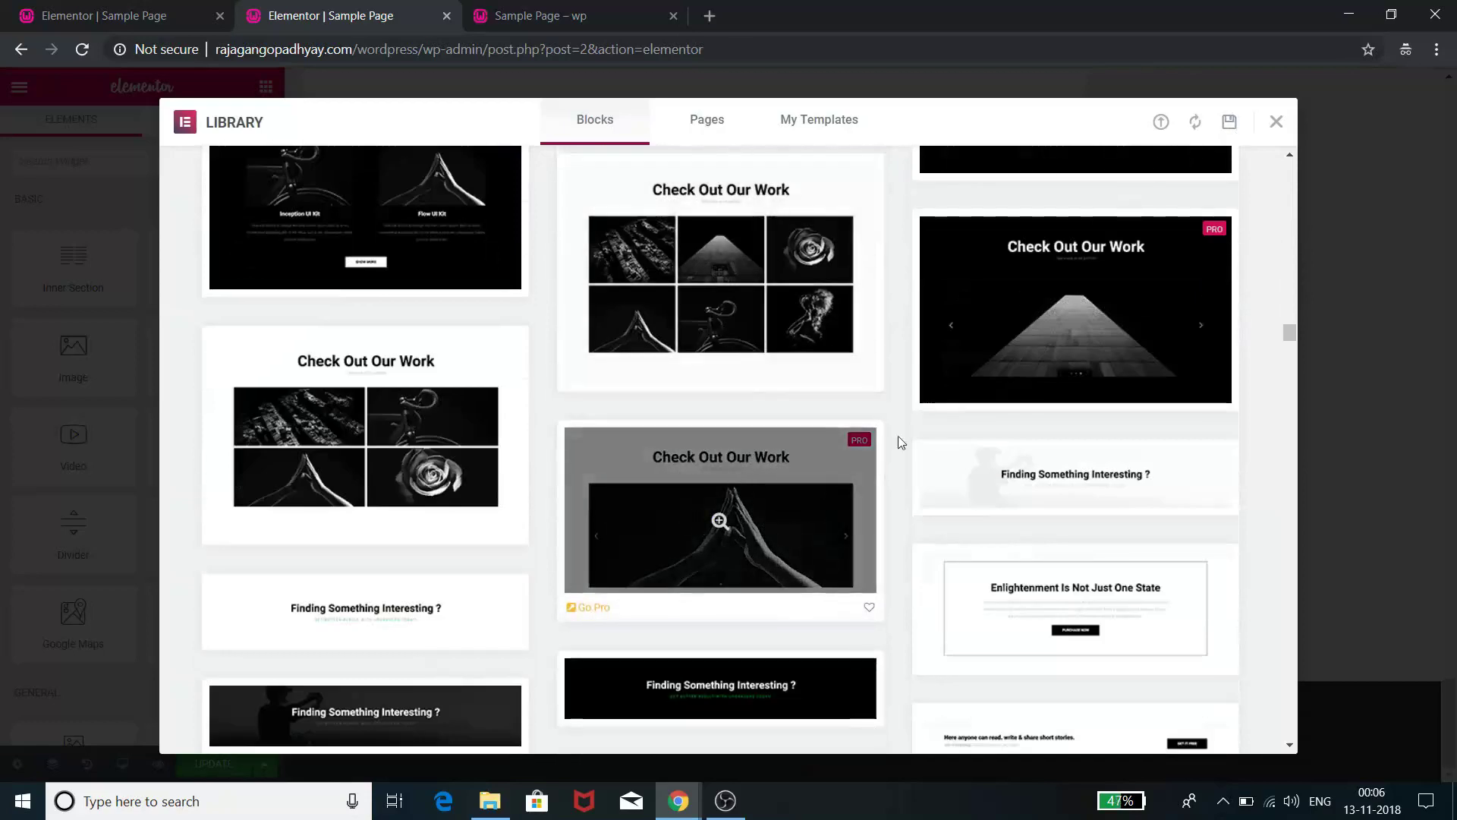
pyautogui.scroll(-6, 865, 435)
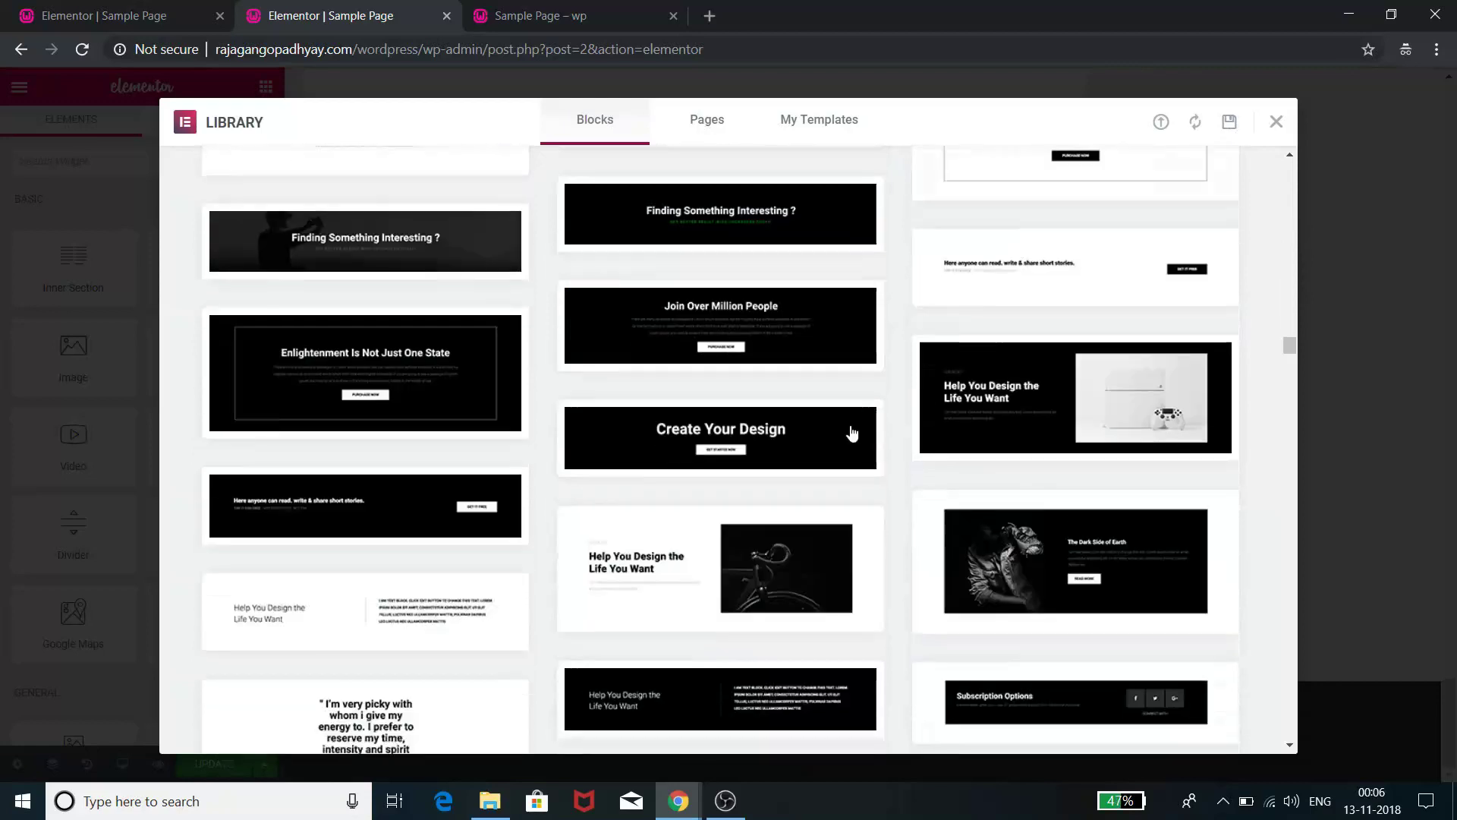
pyautogui.scroll(-6, 765, 627)
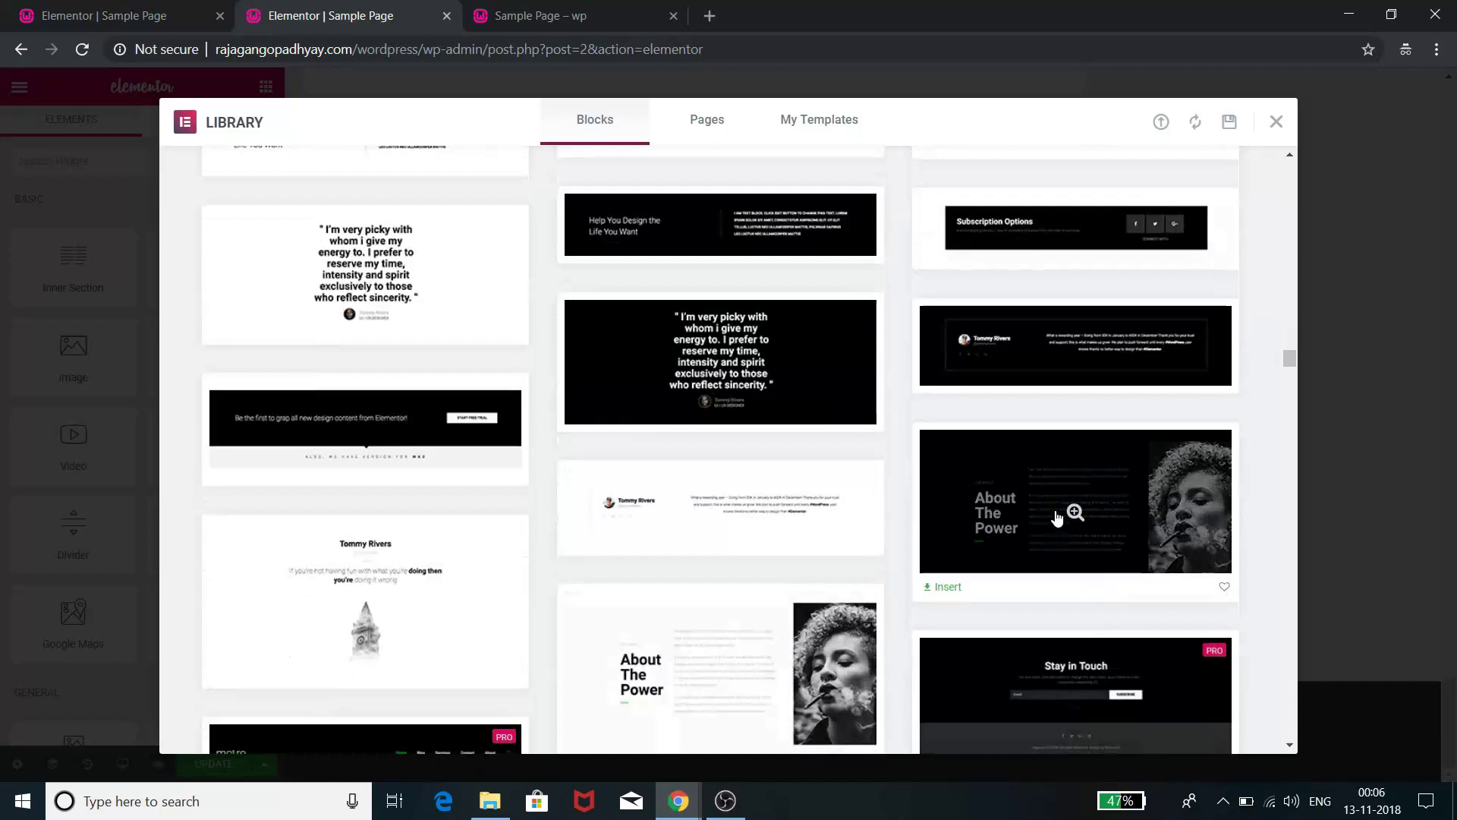
# Close the Library without inserting anything and scroll back up to the heading and four-image gallery
pyautogui.click(1276, 123)
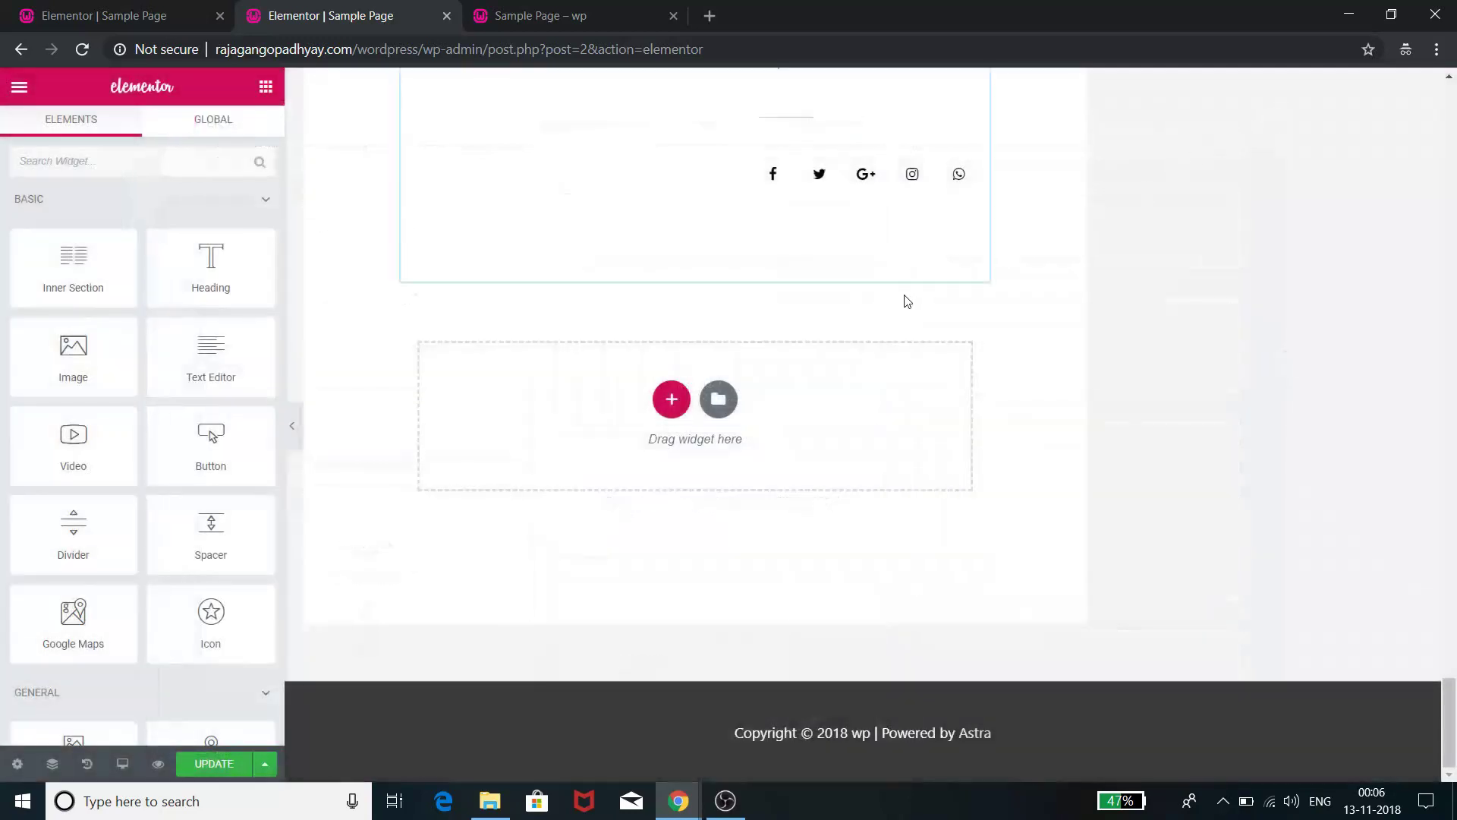
pyautogui.scroll(20, 952, 325)
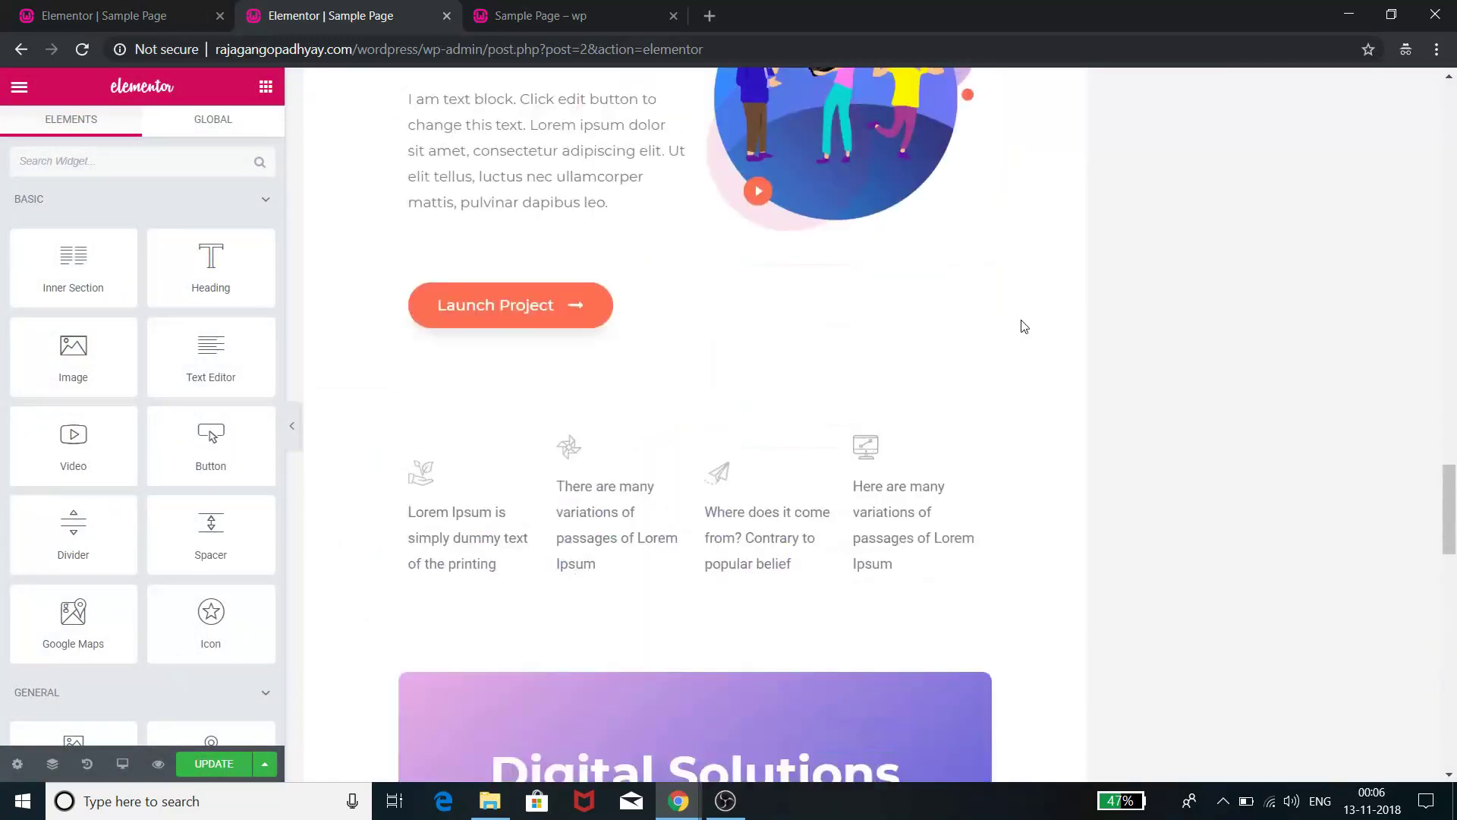
pyautogui.scroll(20, 1024, 326)
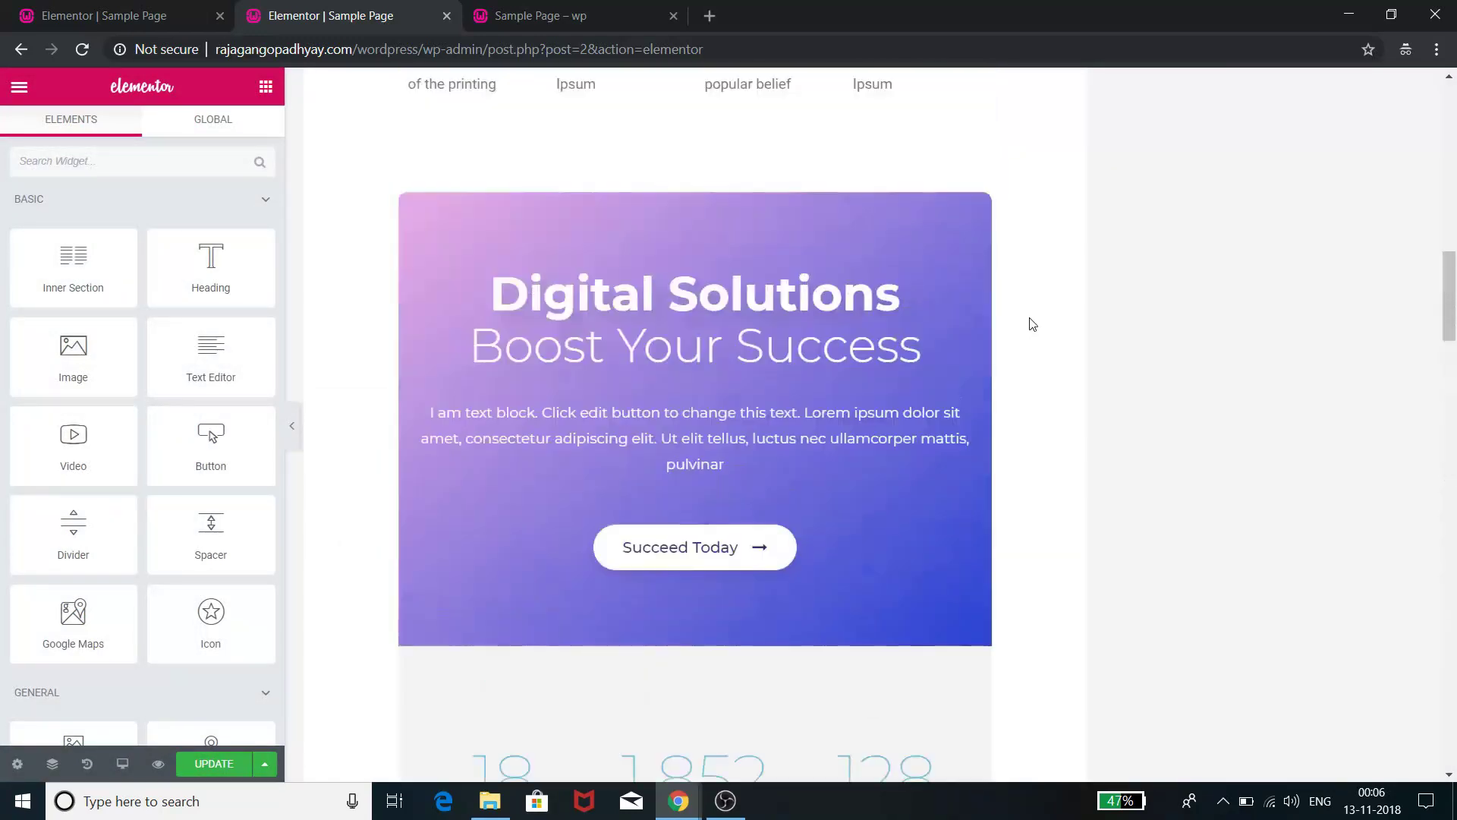
pyautogui.scroll(20, 1032, 325)
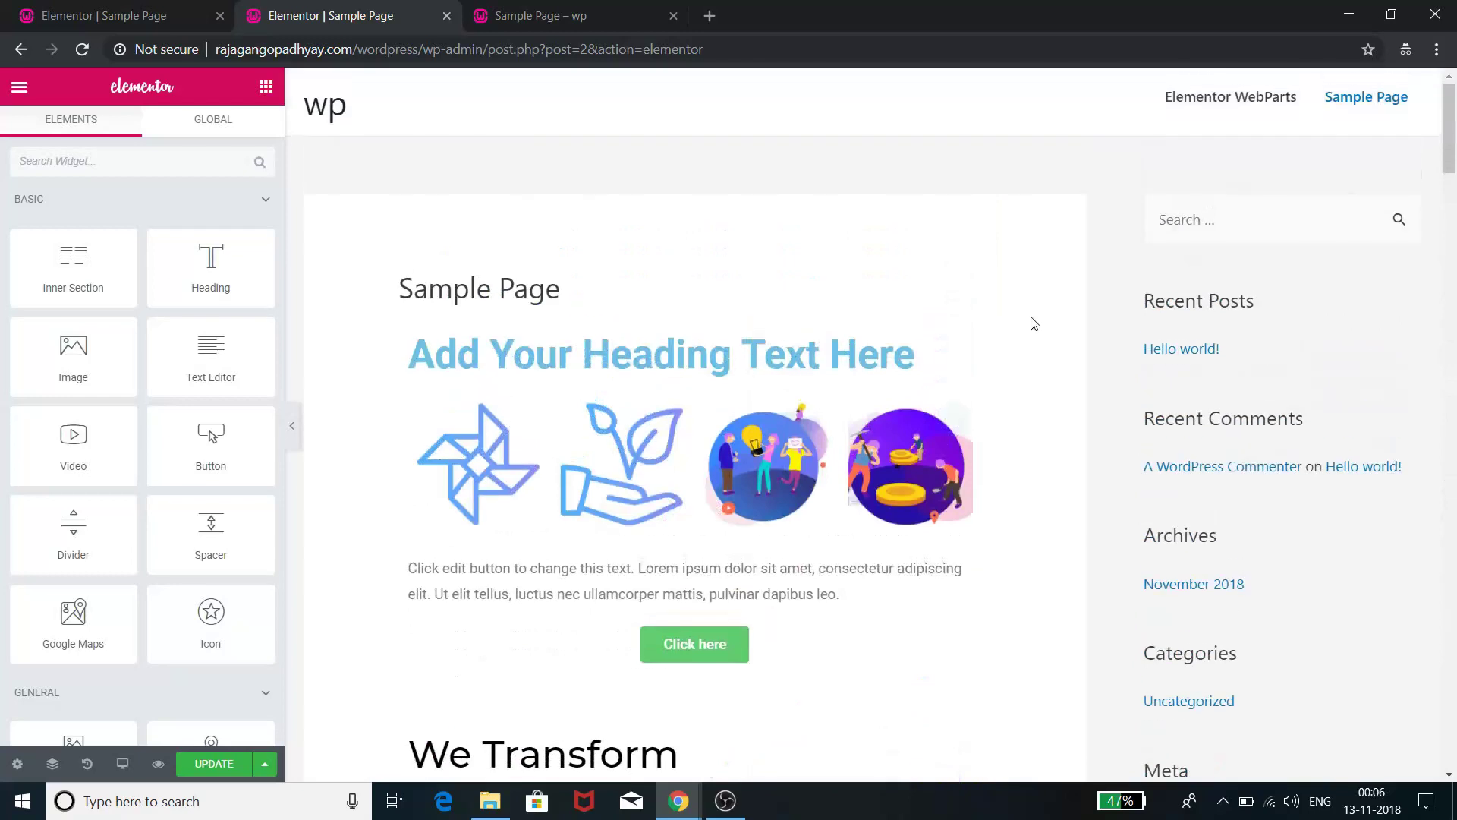